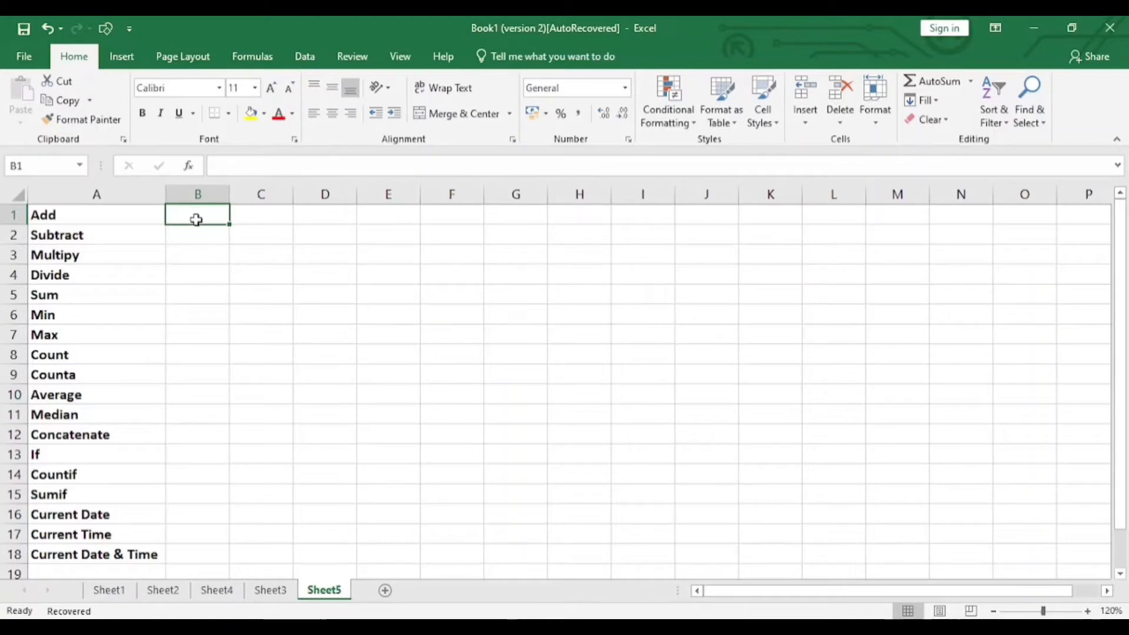
# Fill the Add row from B1 to F1 with a series of whole numbers running from 10 to 14
pyautogui.write('10')
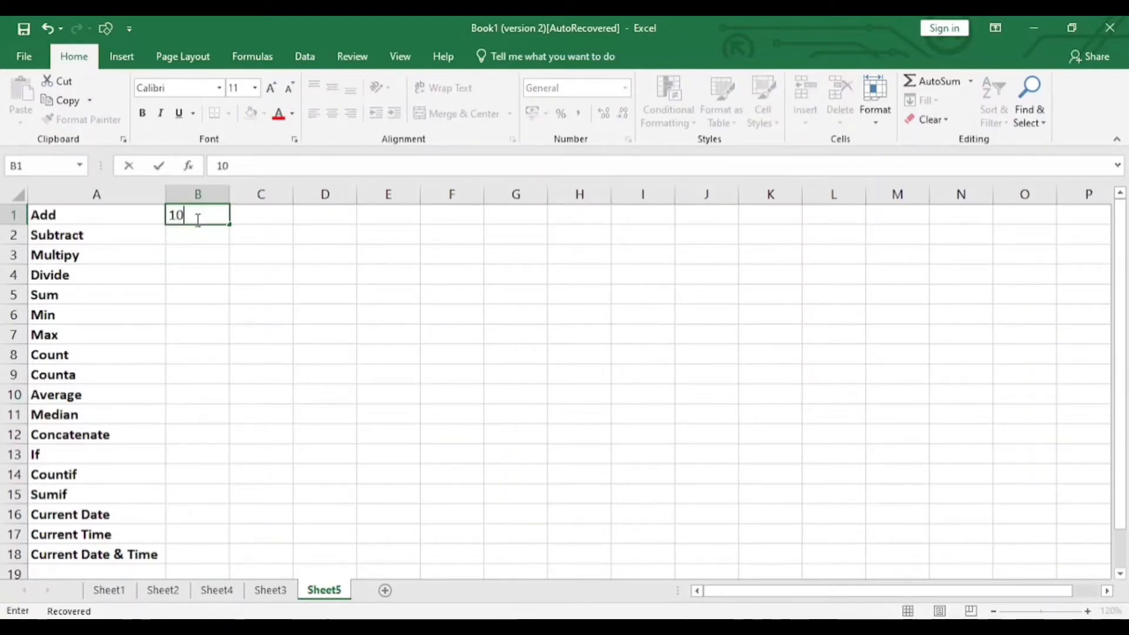
pyautogui.click(228, 223)
pyautogui.moveTo(229, 225); pyautogui.dragTo(473, 218)
pyautogui.click(507, 240)
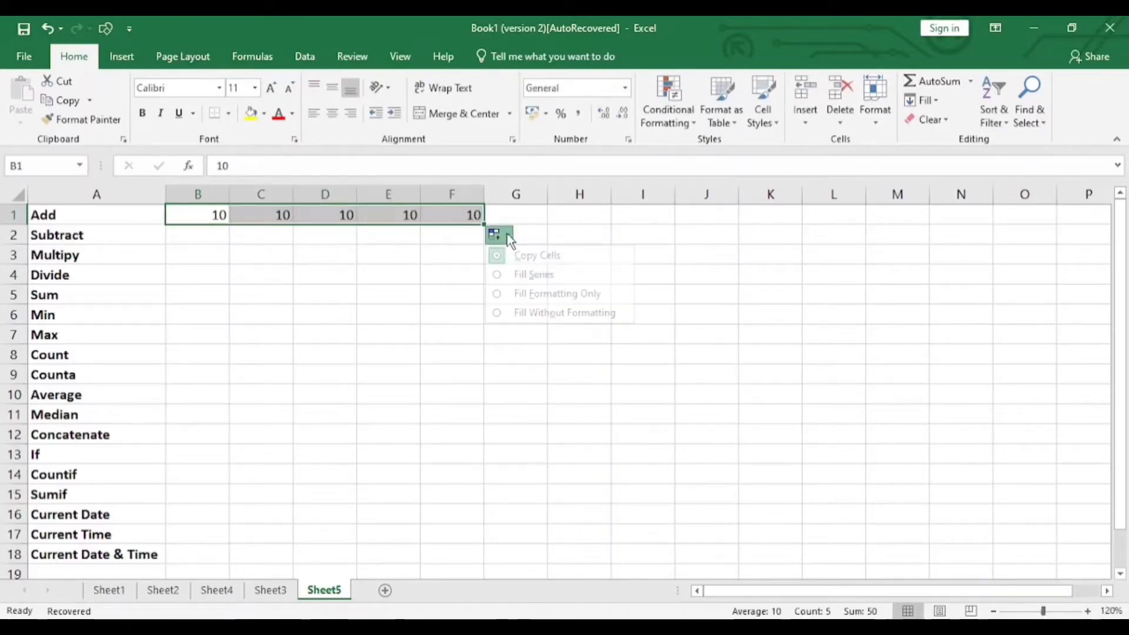
pyautogui.click(504, 274)
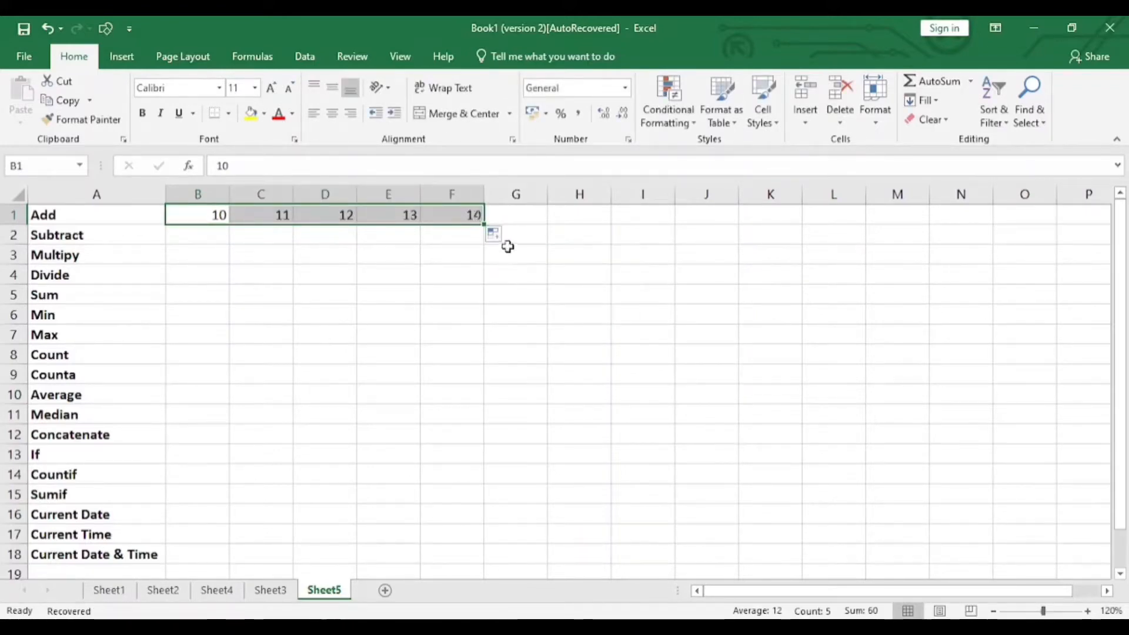
# Enter the formula =B1+C1+D1+E1+F1 in G1 to add the five numbers in the Add row
pyautogui.click(524, 220)
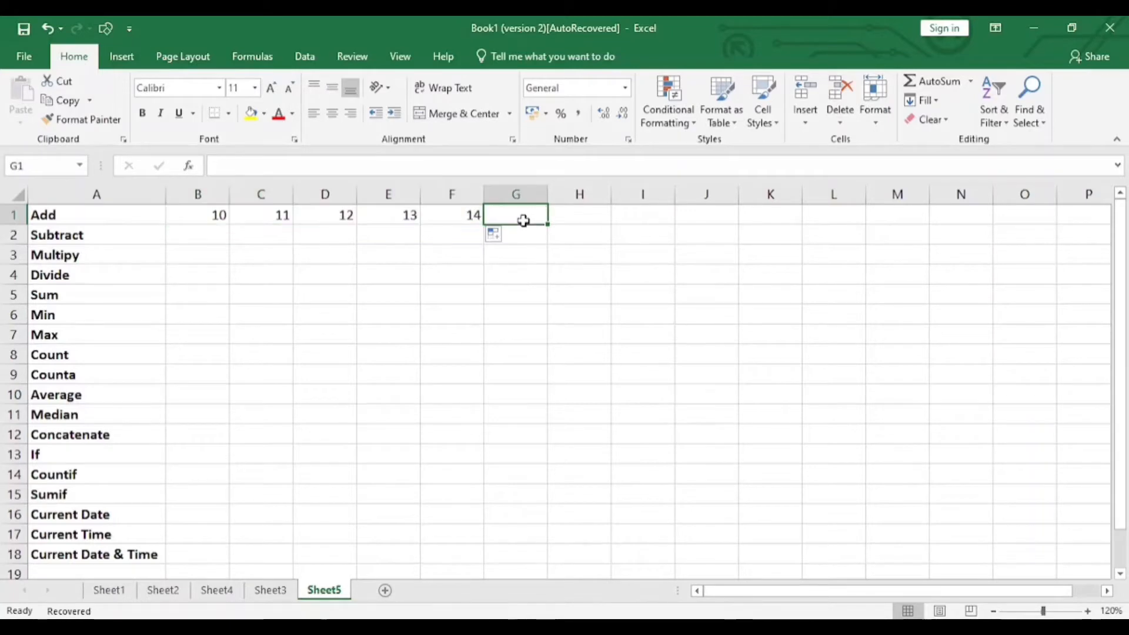
pyautogui.write('=')
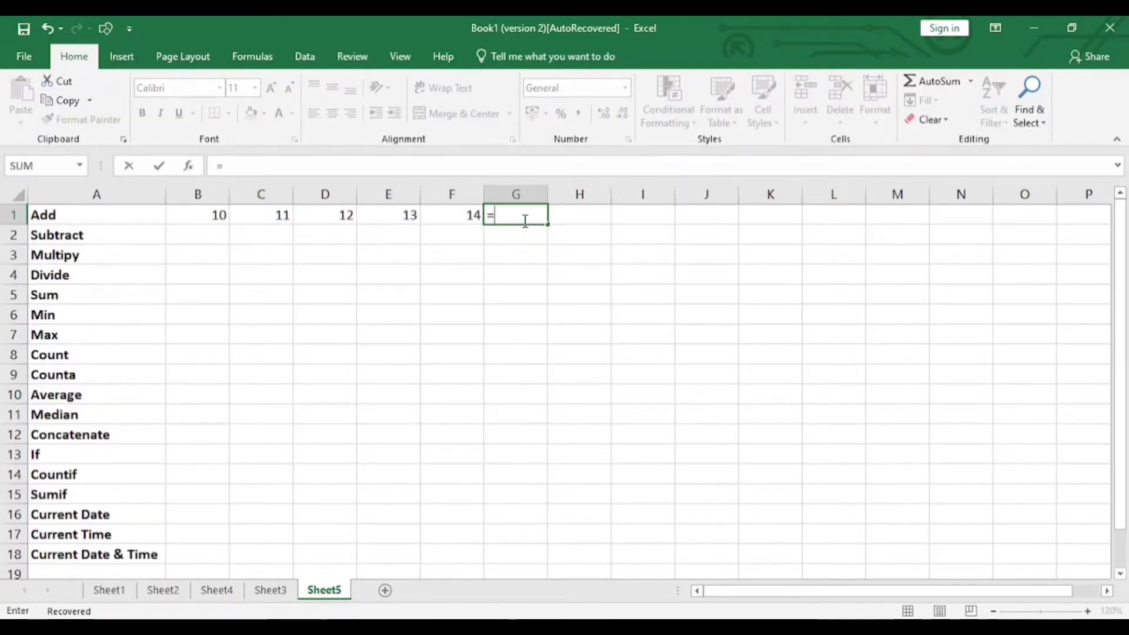
pyautogui.click(211, 217)
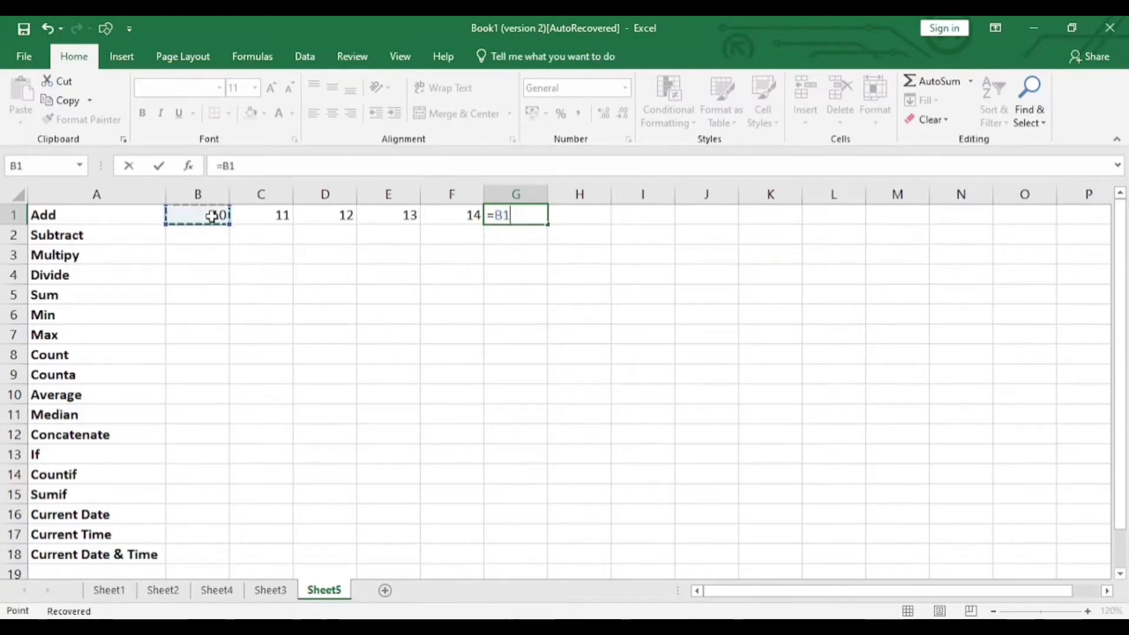
pyautogui.write('+')
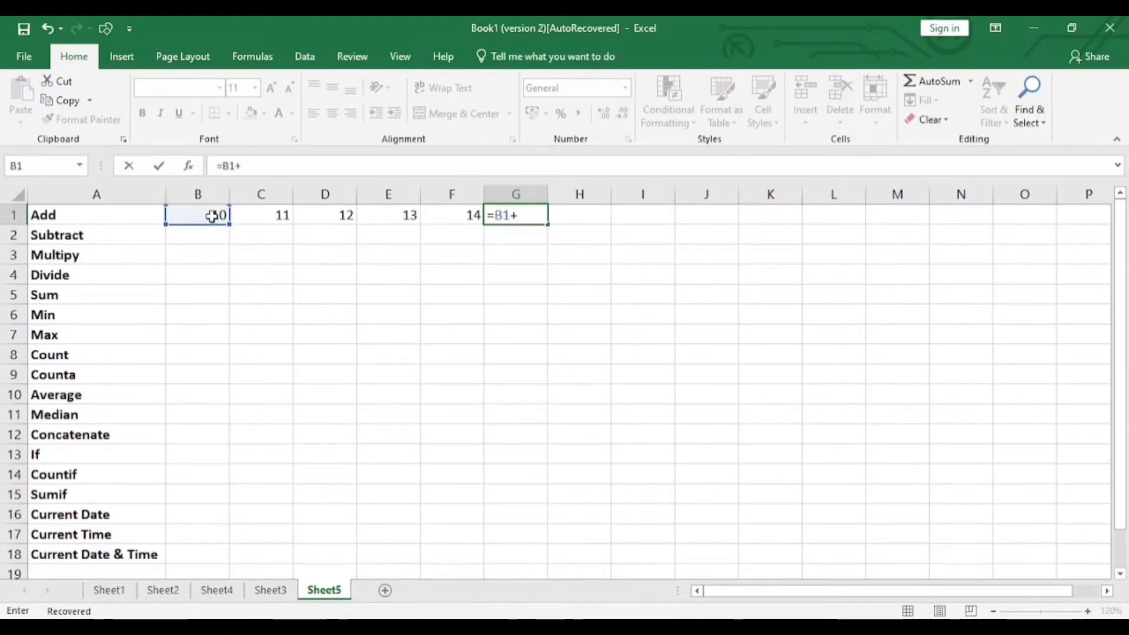
pyautogui.click(262, 222)
pyautogui.write('+')
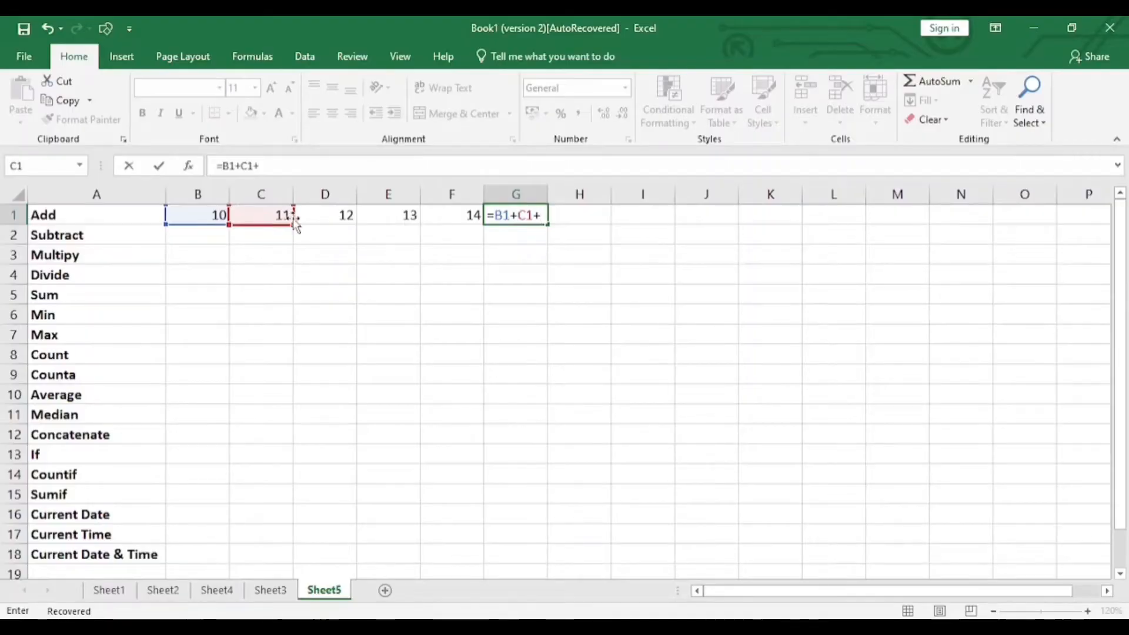
pyautogui.click(319, 216)
pyautogui.write('+')
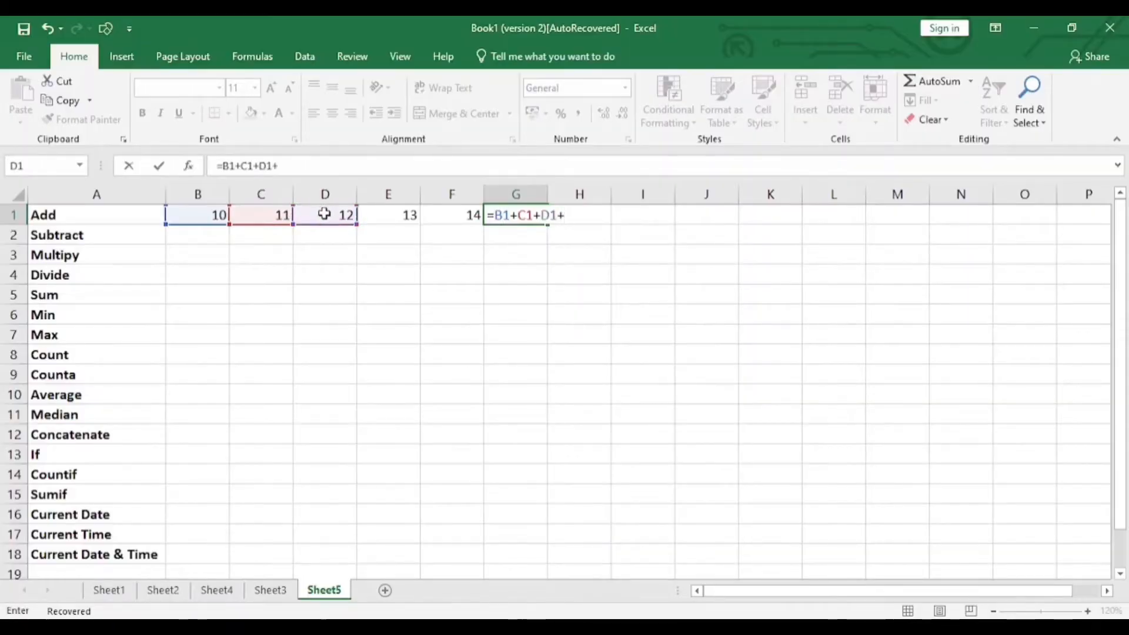
pyautogui.click(401, 217)
pyautogui.write('+')
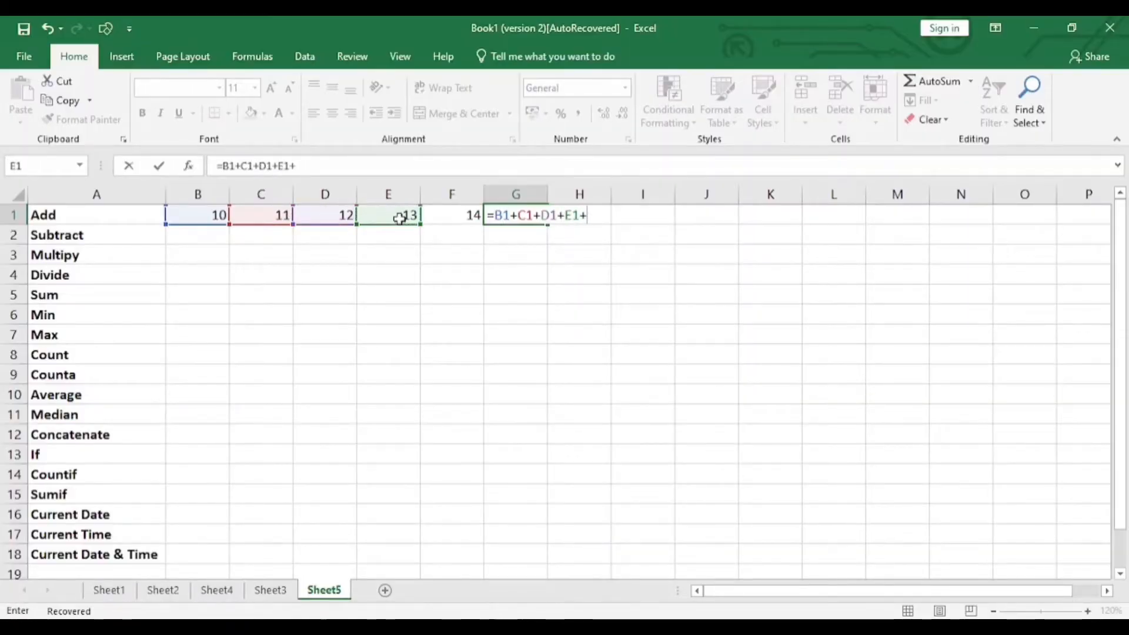
pyautogui.click(443, 215)
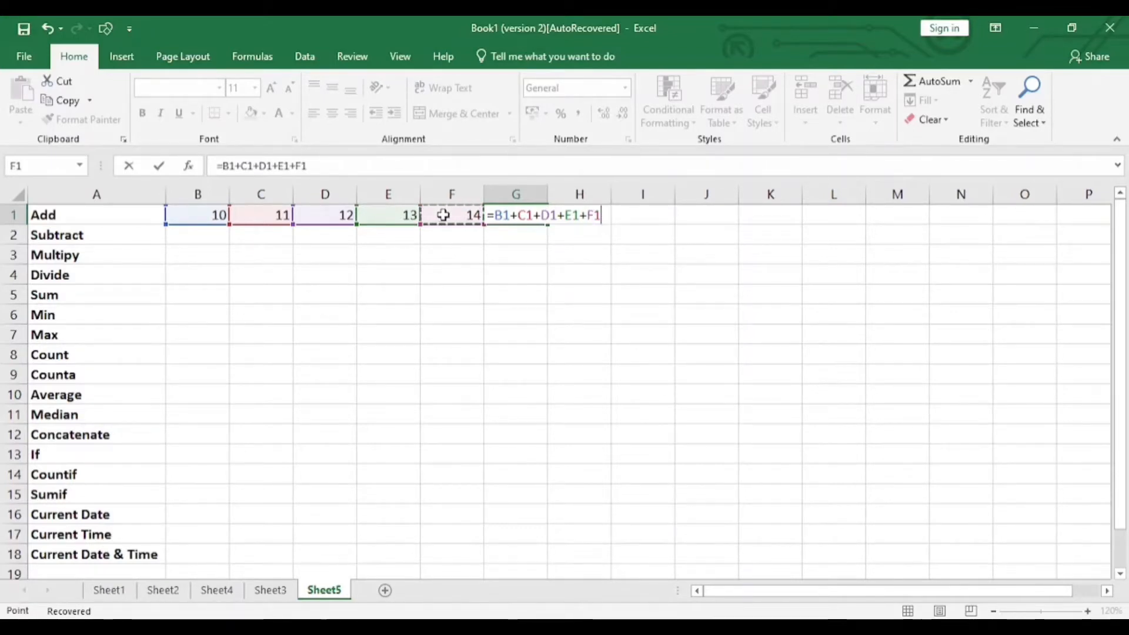
pyautogui.press('Return')
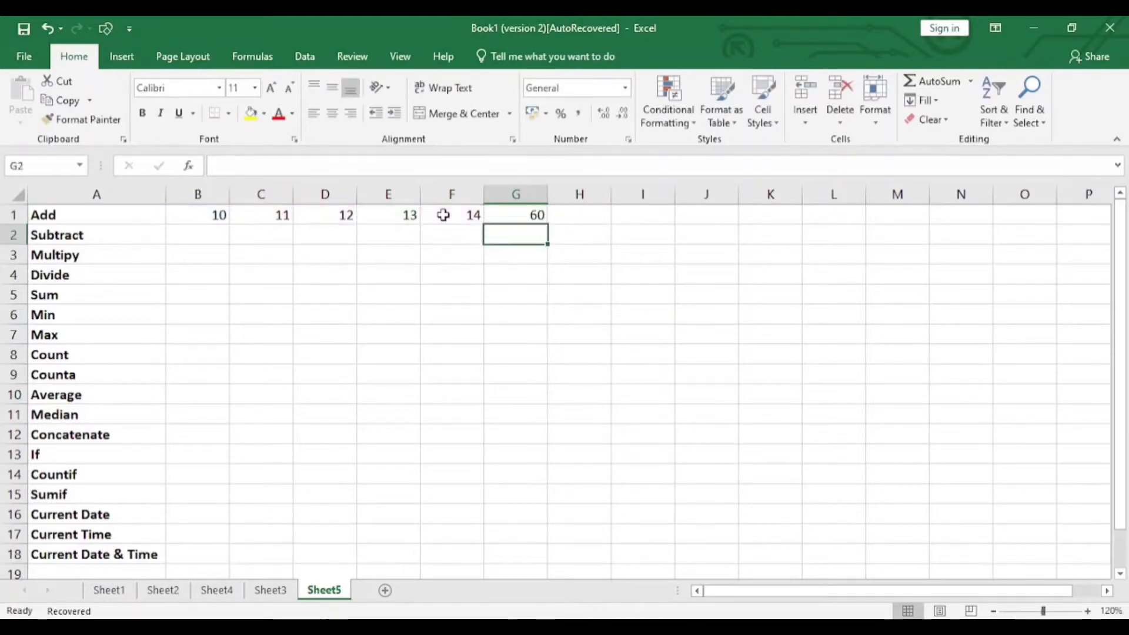
pyautogui.click(532, 216)
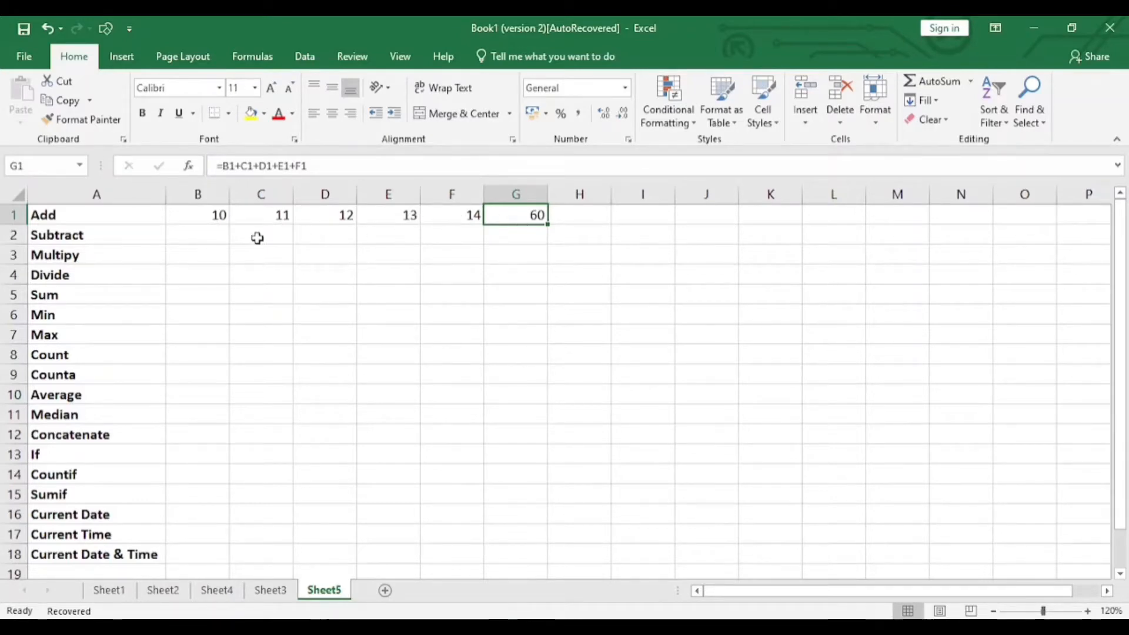
# Enter 80 in B2 and 50 in C2 as the numbers for the Subtract row
pyautogui.click(210, 237)
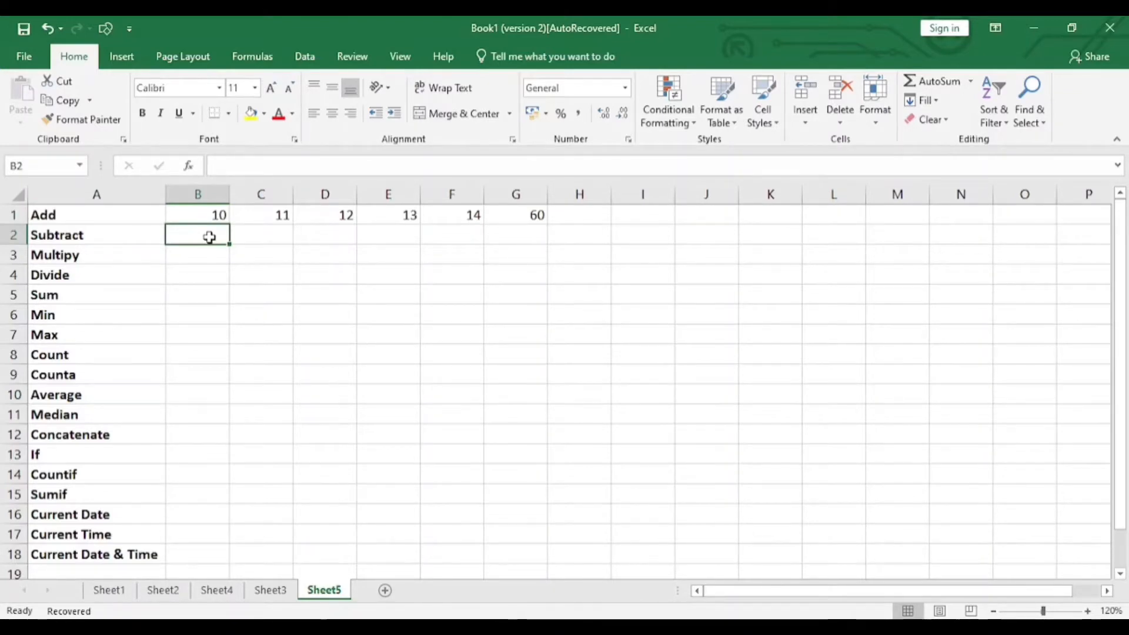
pyautogui.write('80')
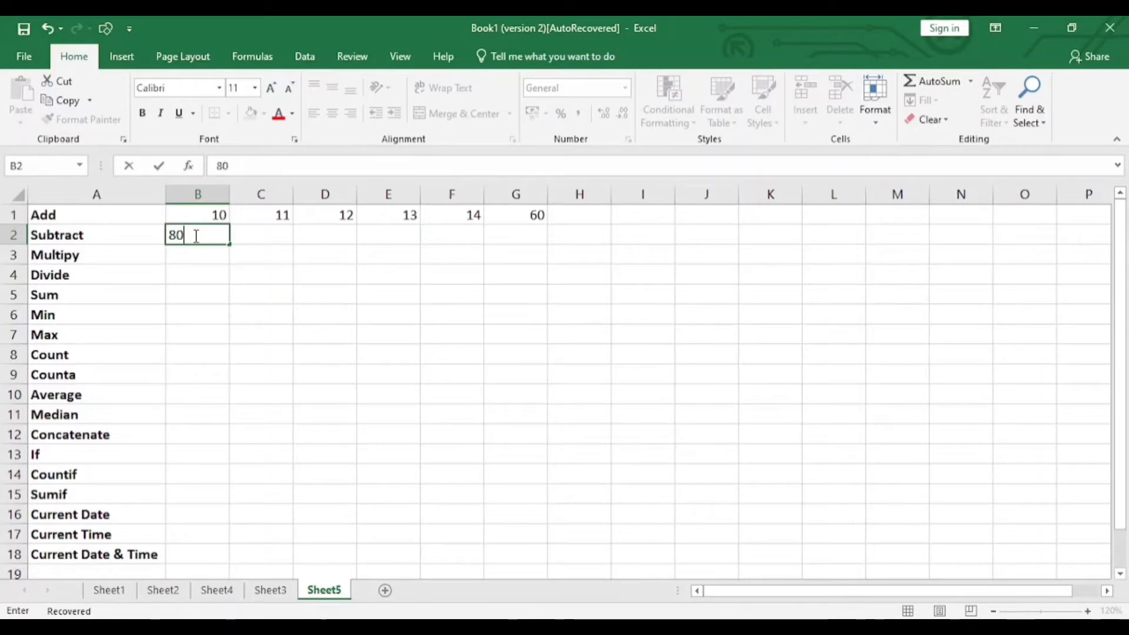
pyautogui.press('Tab')
pyautogui.write('50')
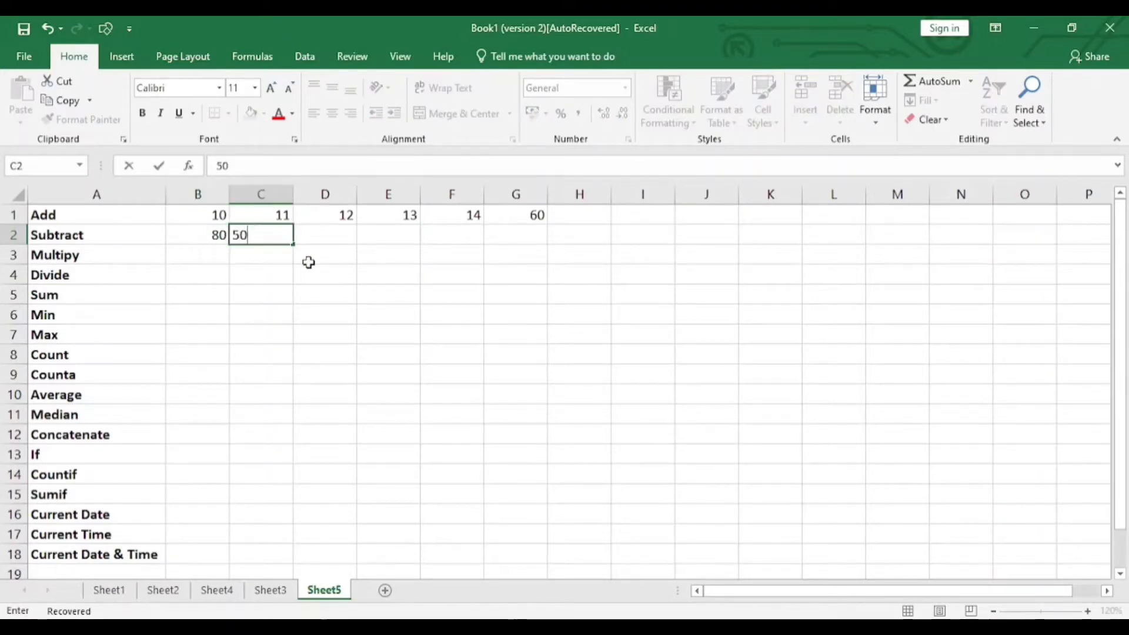
# Enter the formula =B2-C2 in D2 to subtract the second number from the first
pyautogui.doubleClick(333, 242)
pyautogui.write('=')
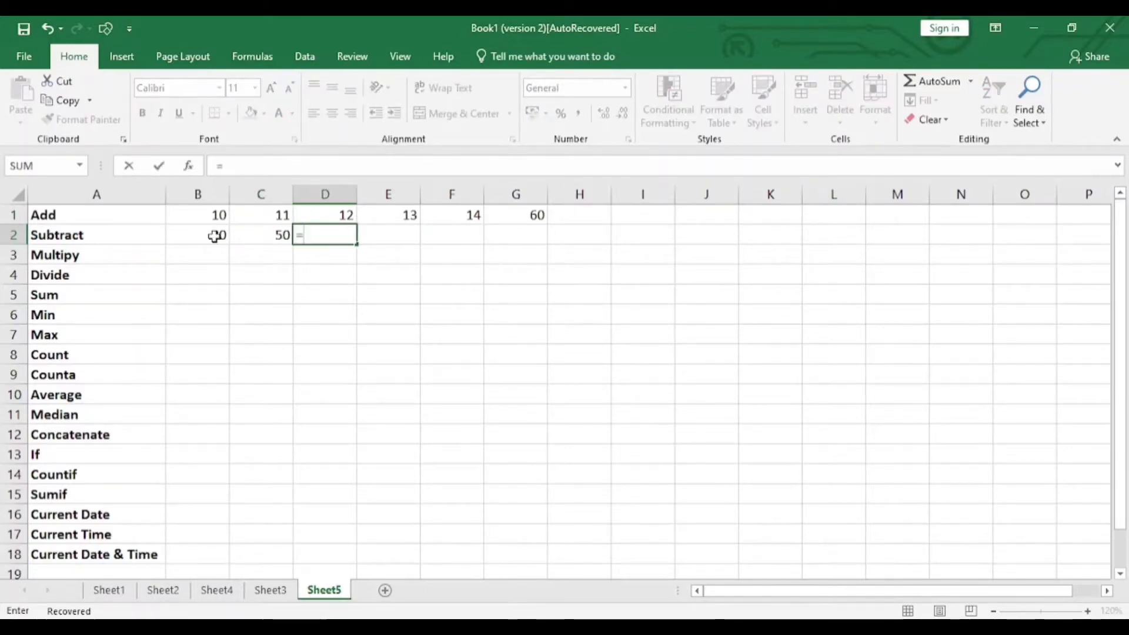
pyautogui.click(206, 235)
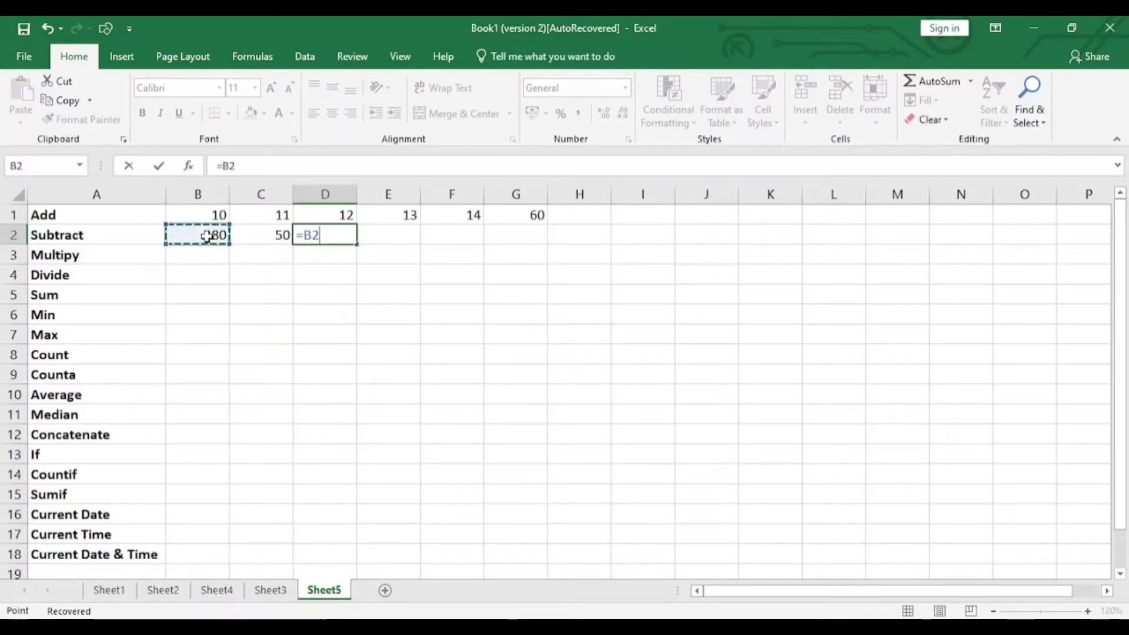
pyautogui.write('-')
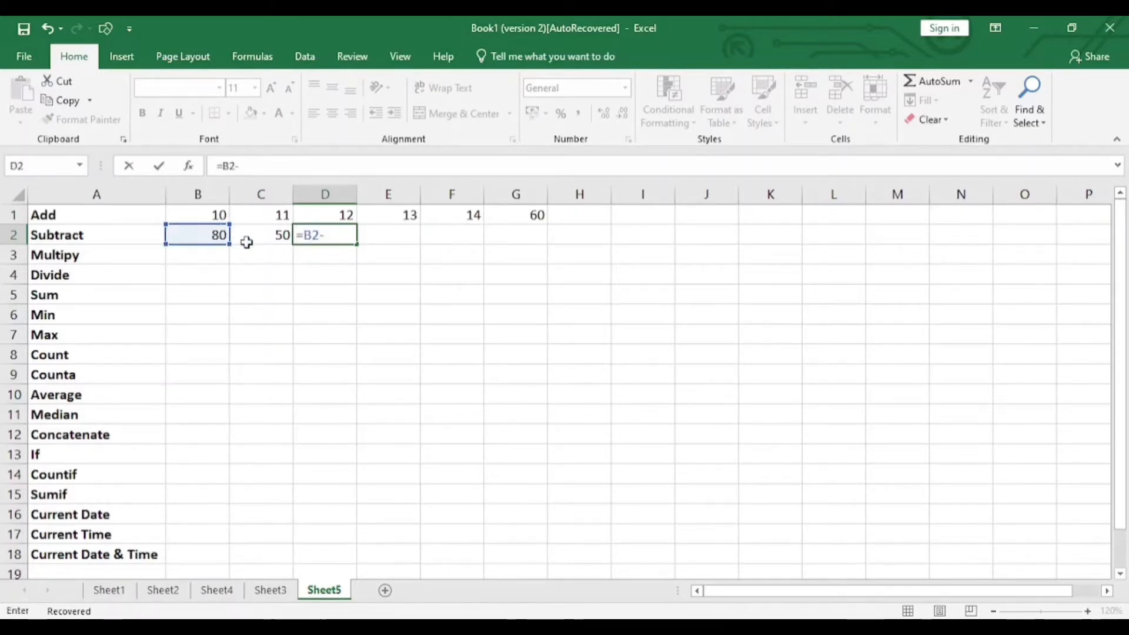
pyautogui.click(265, 240)
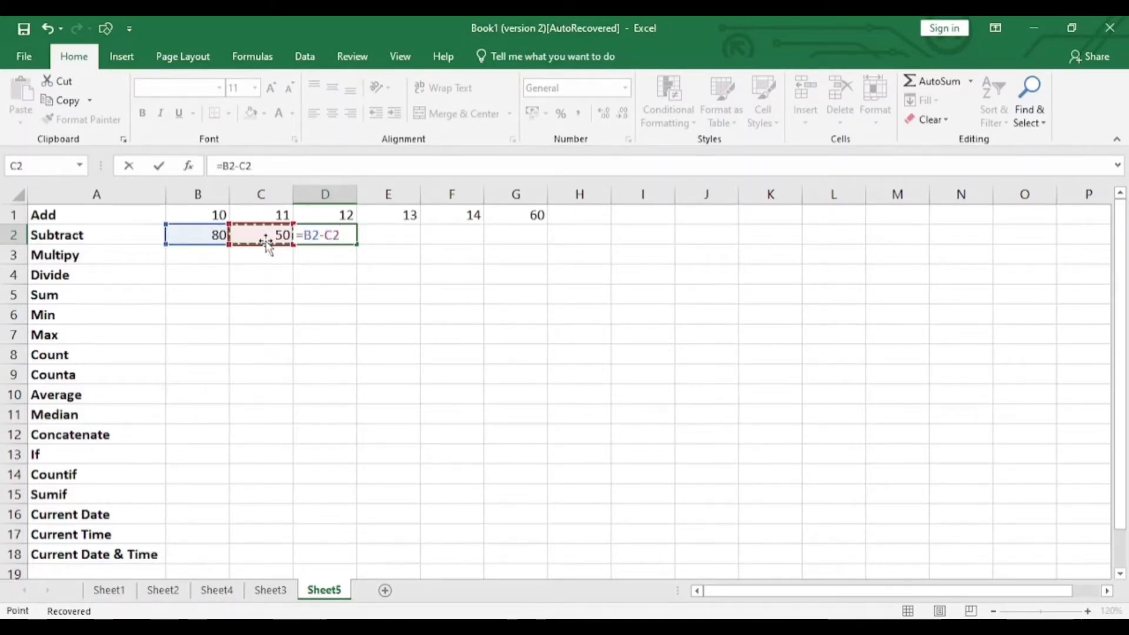
pyautogui.press('Return')
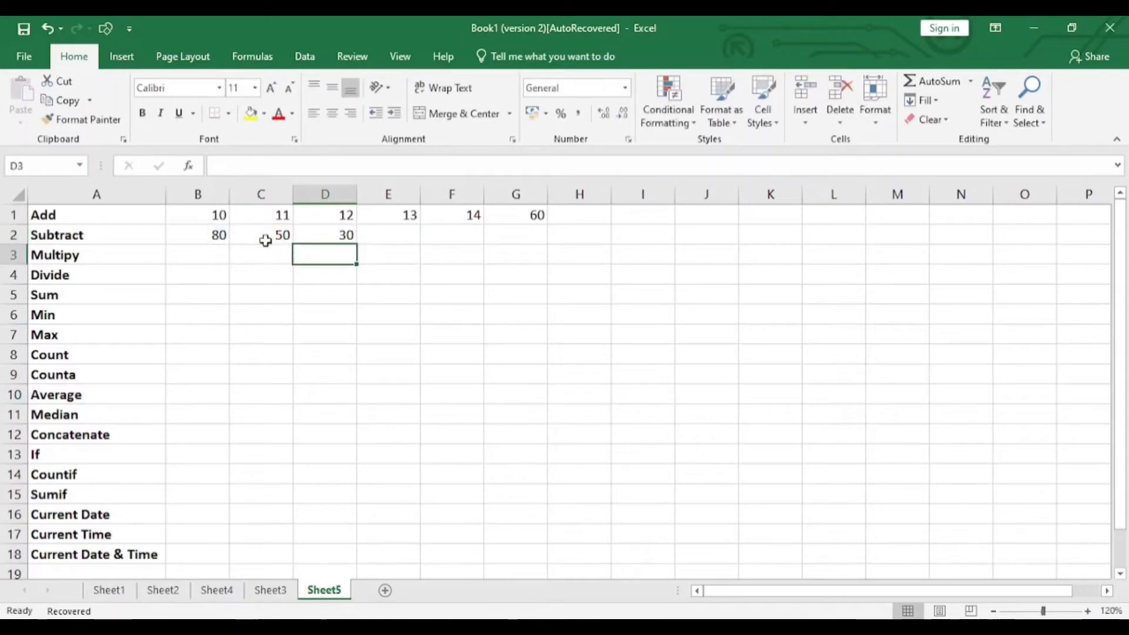
pyautogui.click(346, 234)
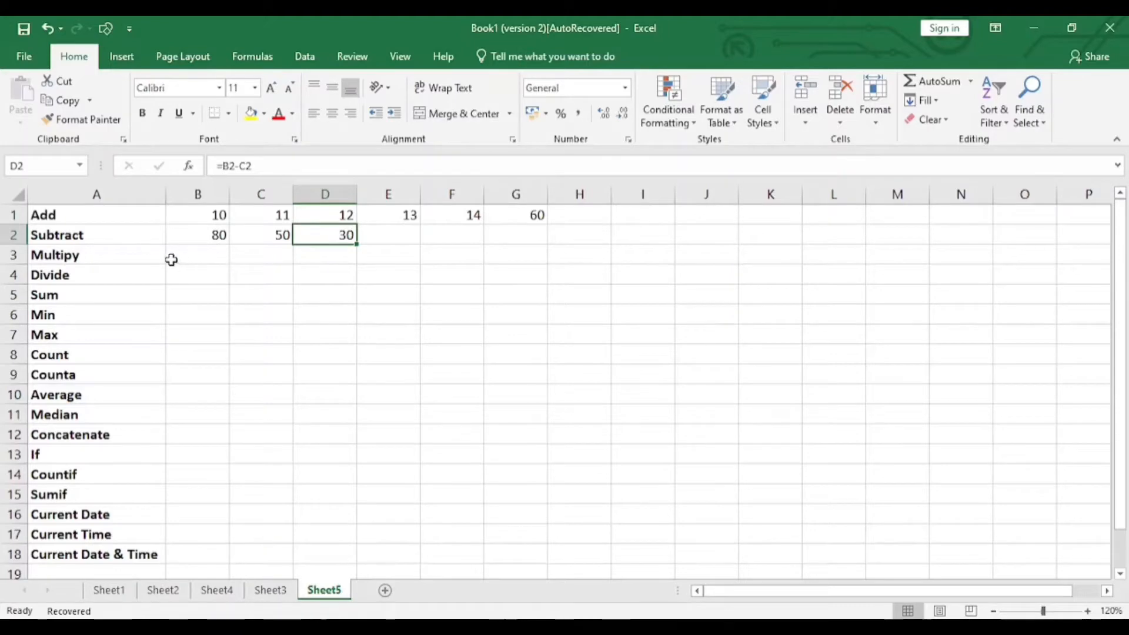
# Enter 7 in B3 and 2 in C3 as the numbers for the multiplication row
pyautogui.click(195, 255)
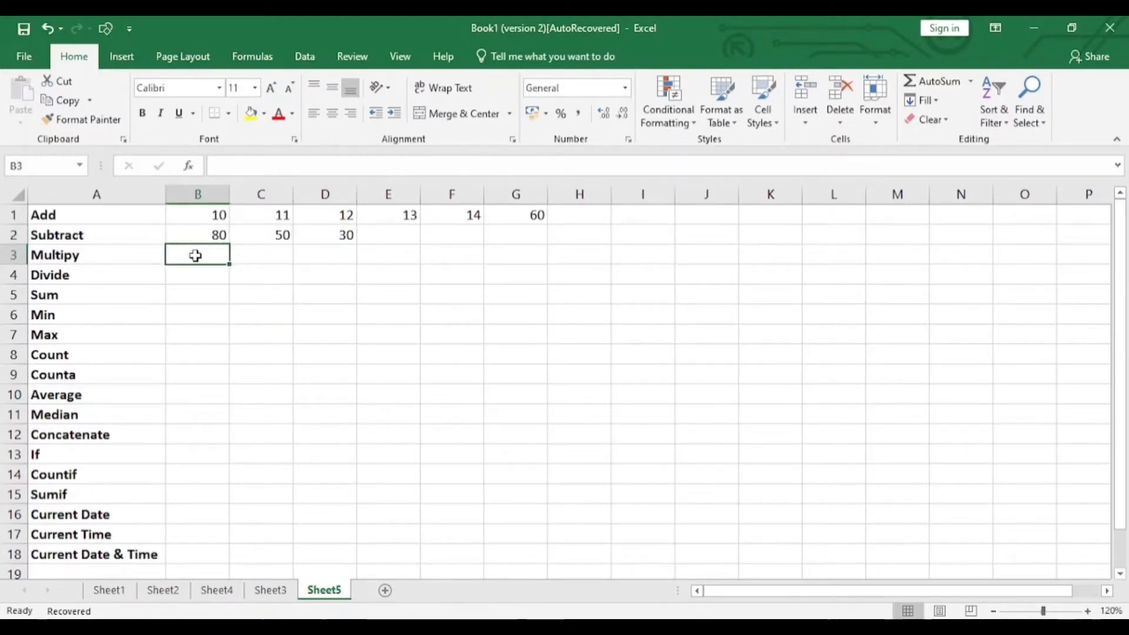
pyautogui.write('7')
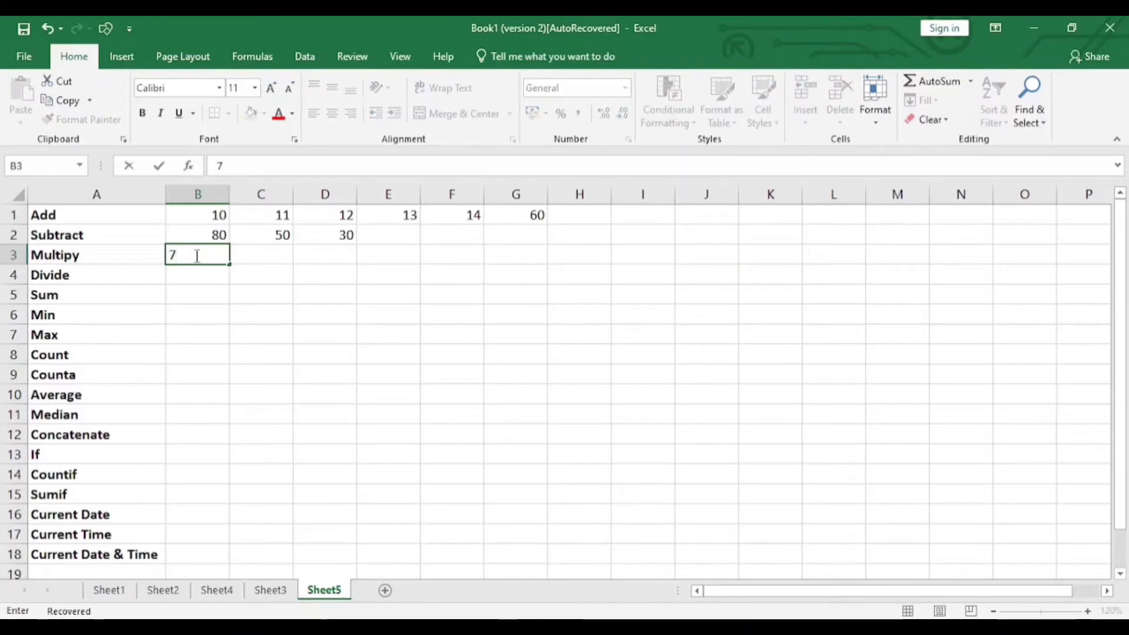
pyautogui.press('Tab')
pyautogui.press('Tab')
pyautogui.press('Left')
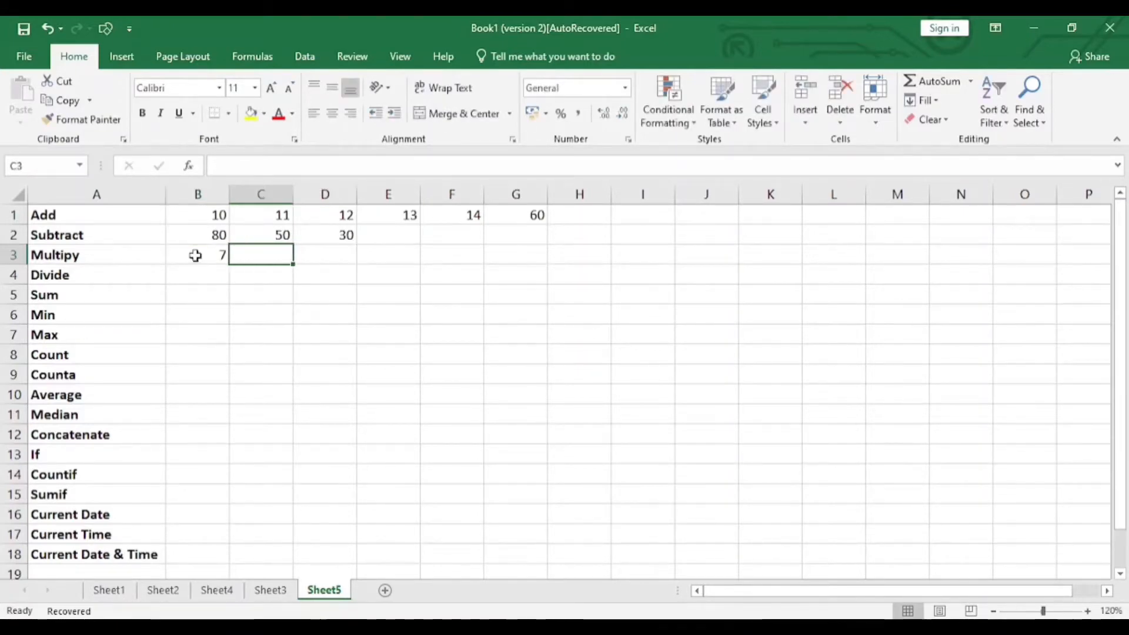
pyautogui.write('2')
pyautogui.press('Tab')
# Enter the formula =B3*C3 in D3 to multiply the two numbers in the row
pyautogui.write('=')
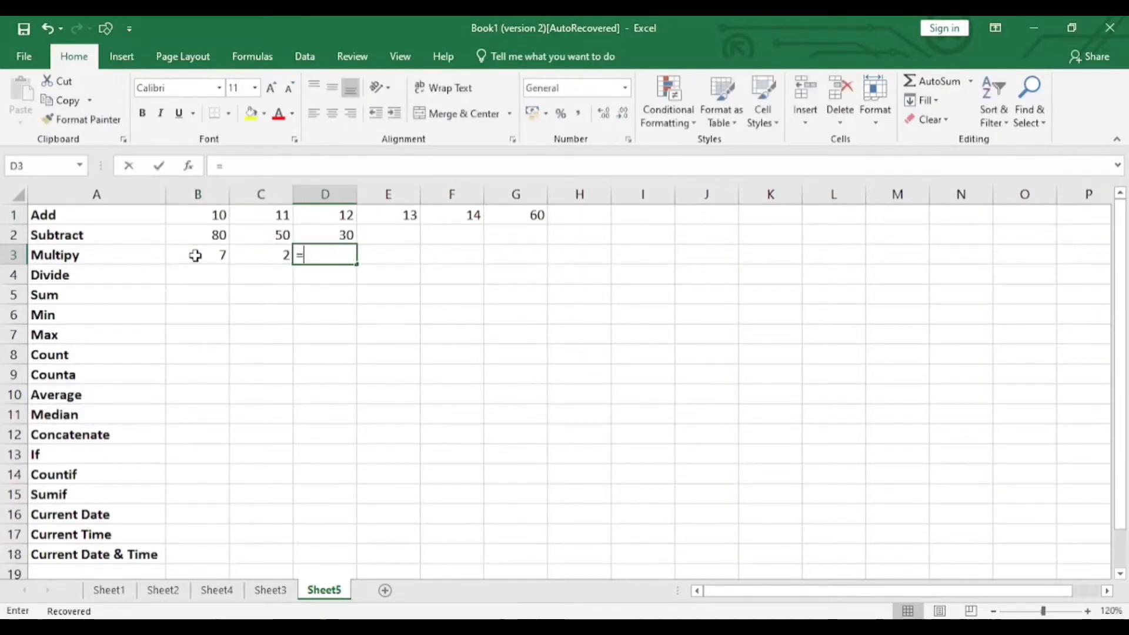
pyautogui.click(201, 255)
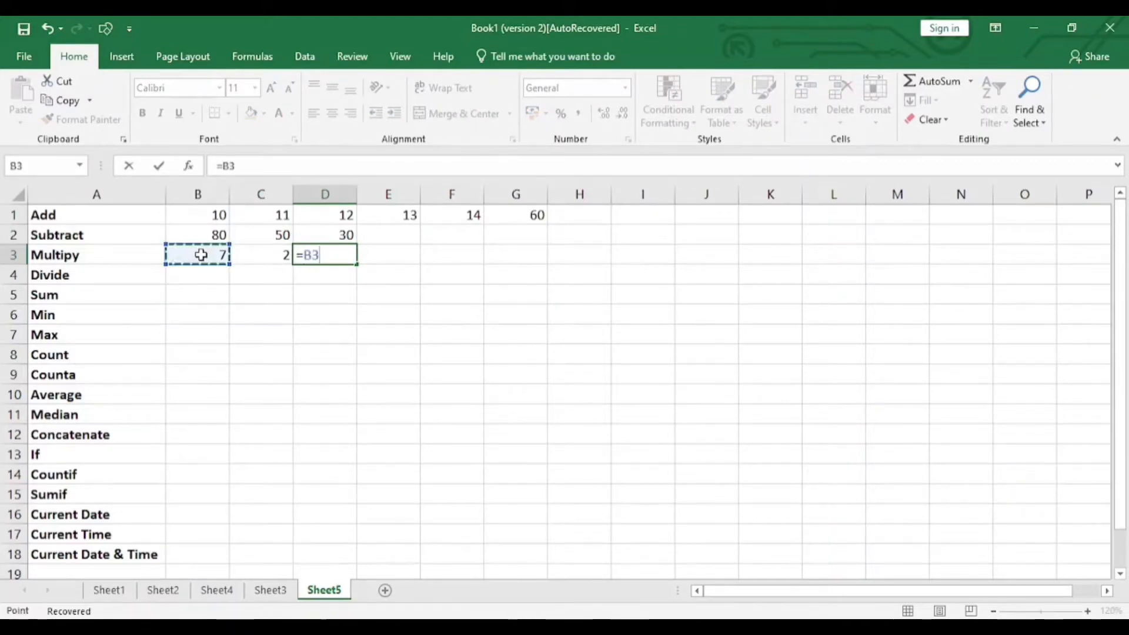
pyautogui.write('*')
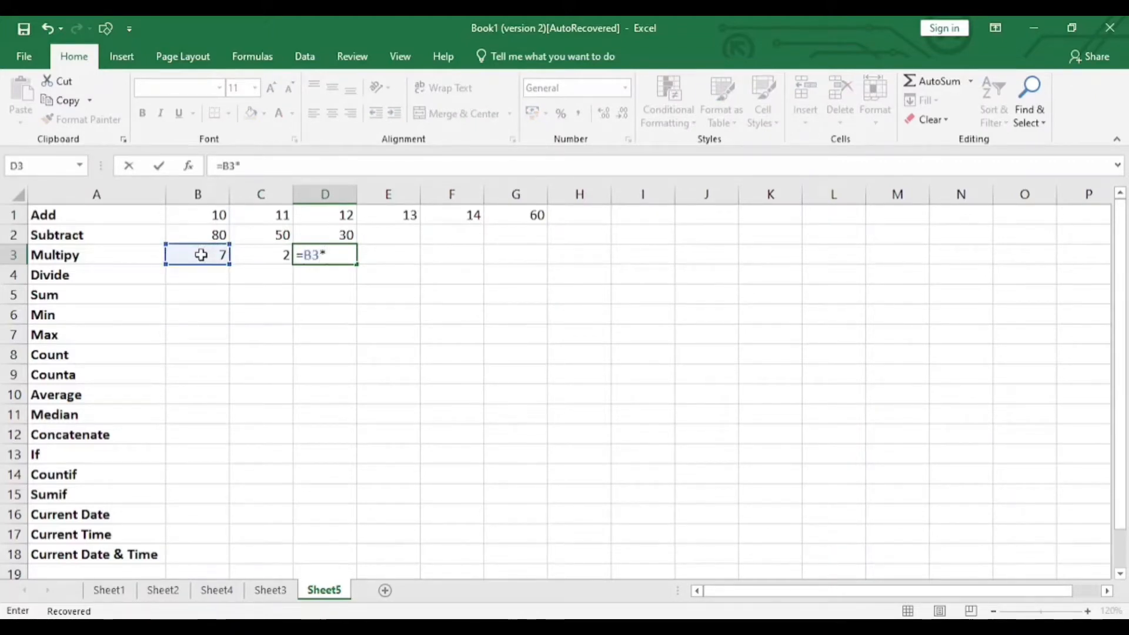
pyautogui.click(263, 255)
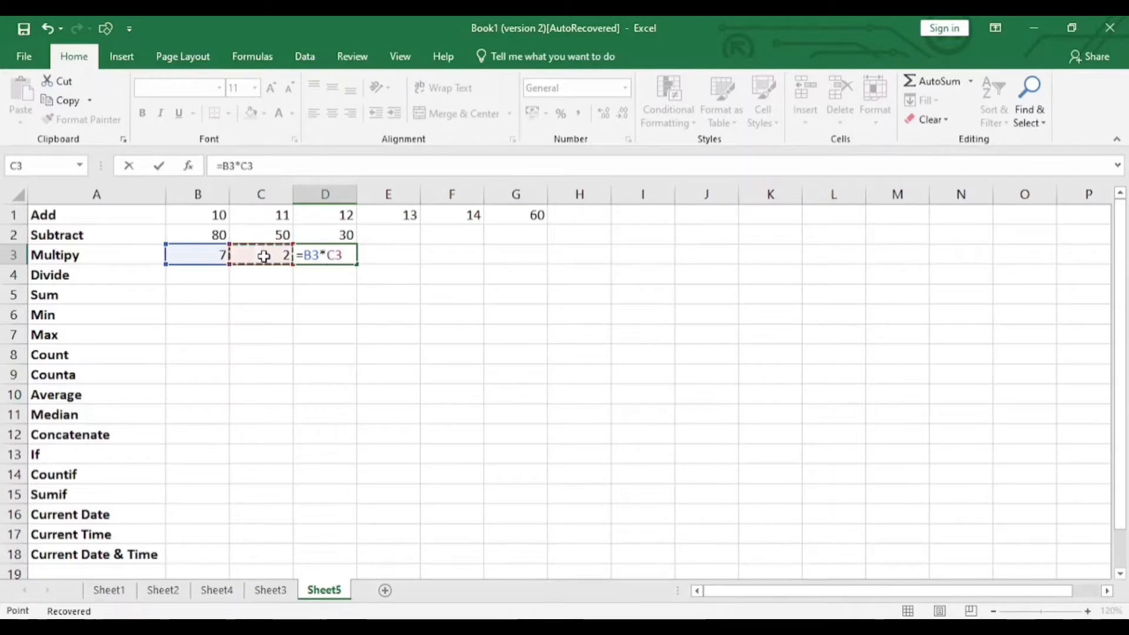
pyautogui.press('Return')
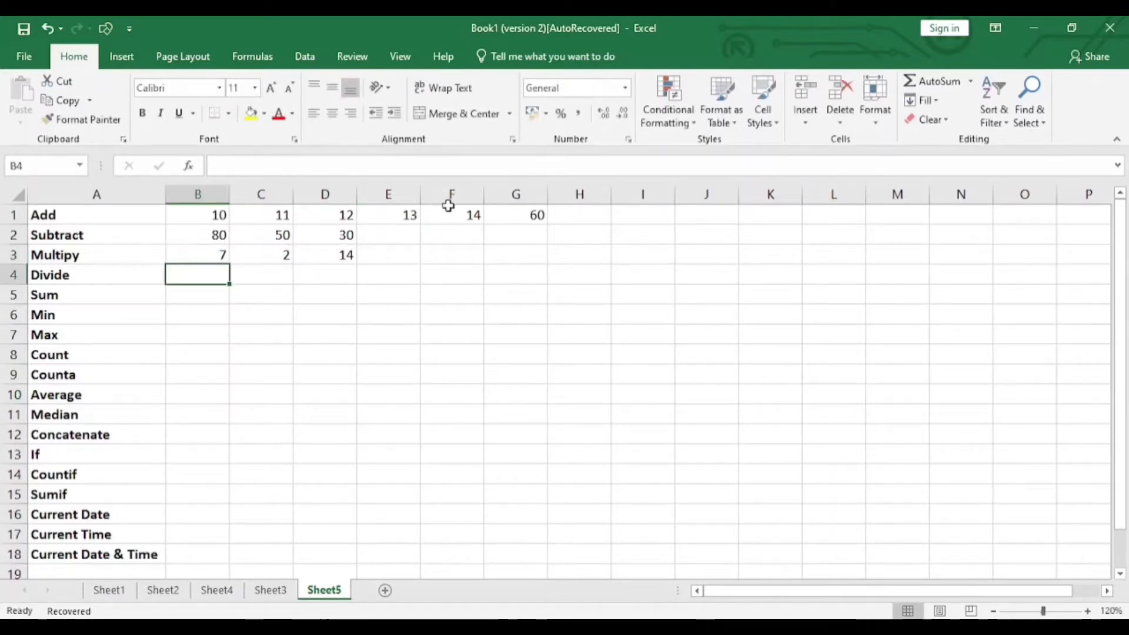
pyautogui.click(355, 253)
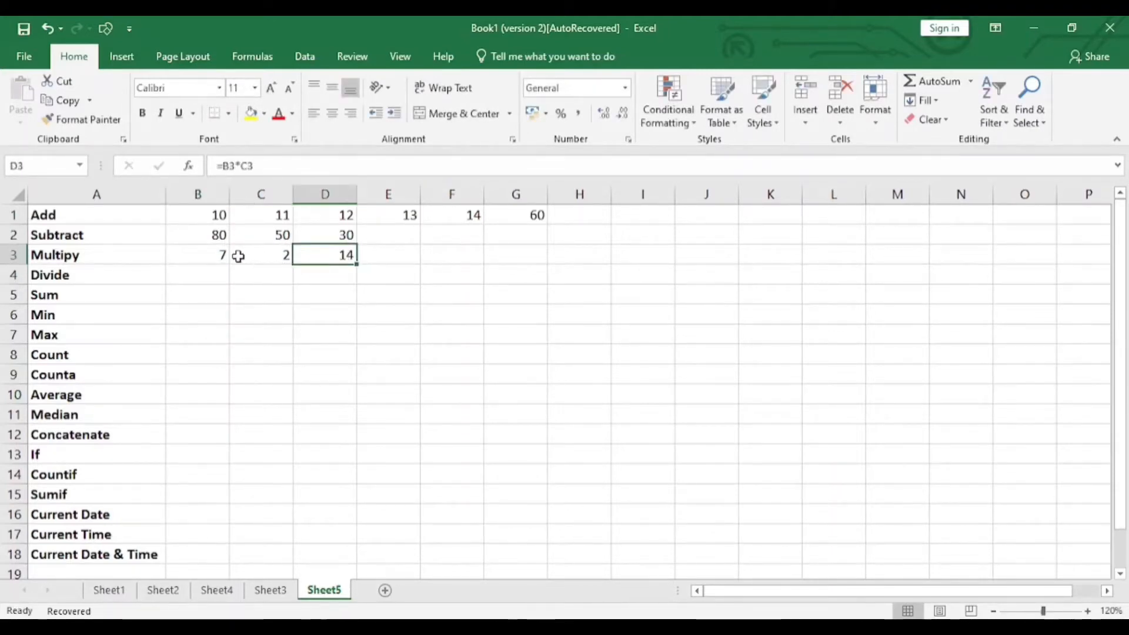
# Enter 10 in B4 and 2 in C4 as the numbers for the Divide row
pyautogui.click(206, 275)
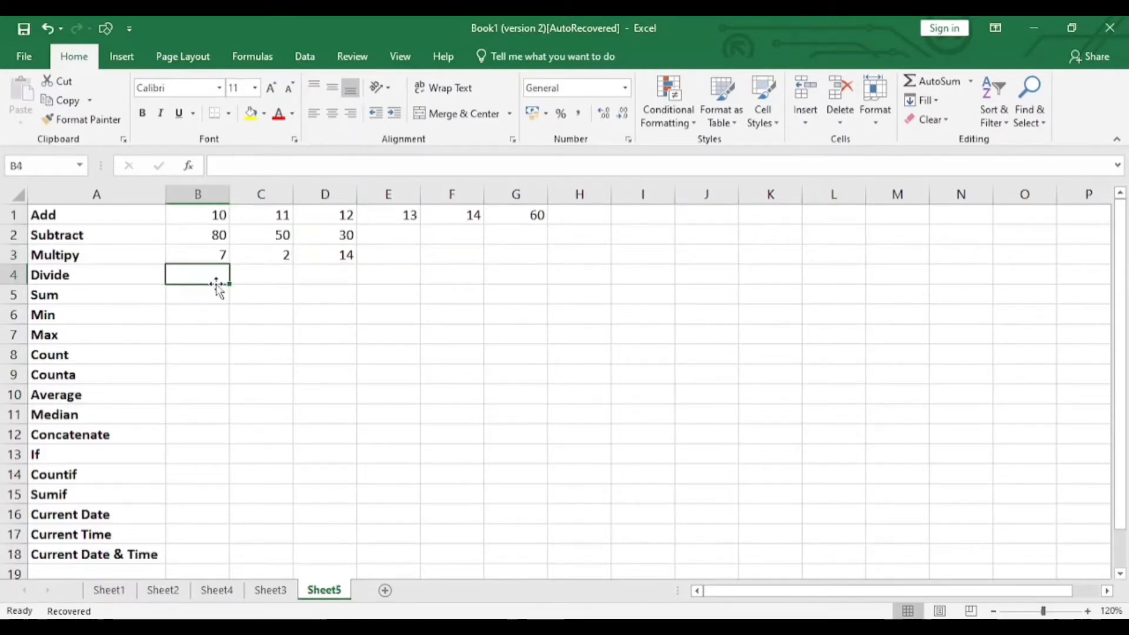
pyautogui.write('10')
pyautogui.press('Tab')
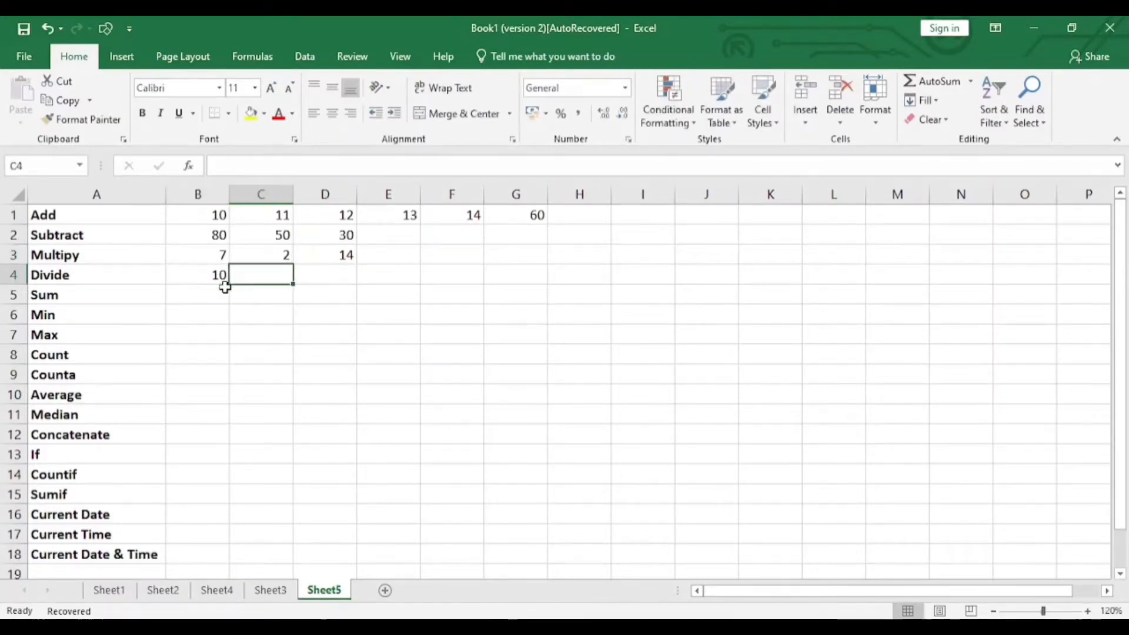
pyautogui.write('2')
pyautogui.press('Tab')
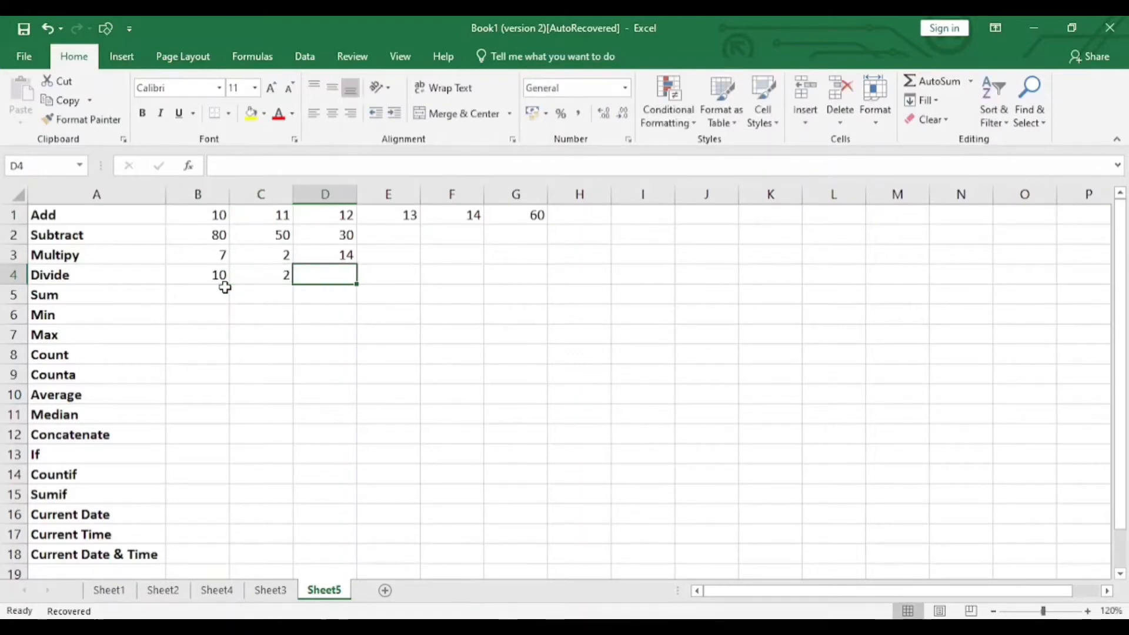
# Enter the formula =B4/C4 in D4 to divide the first number by the second
pyautogui.write('=')
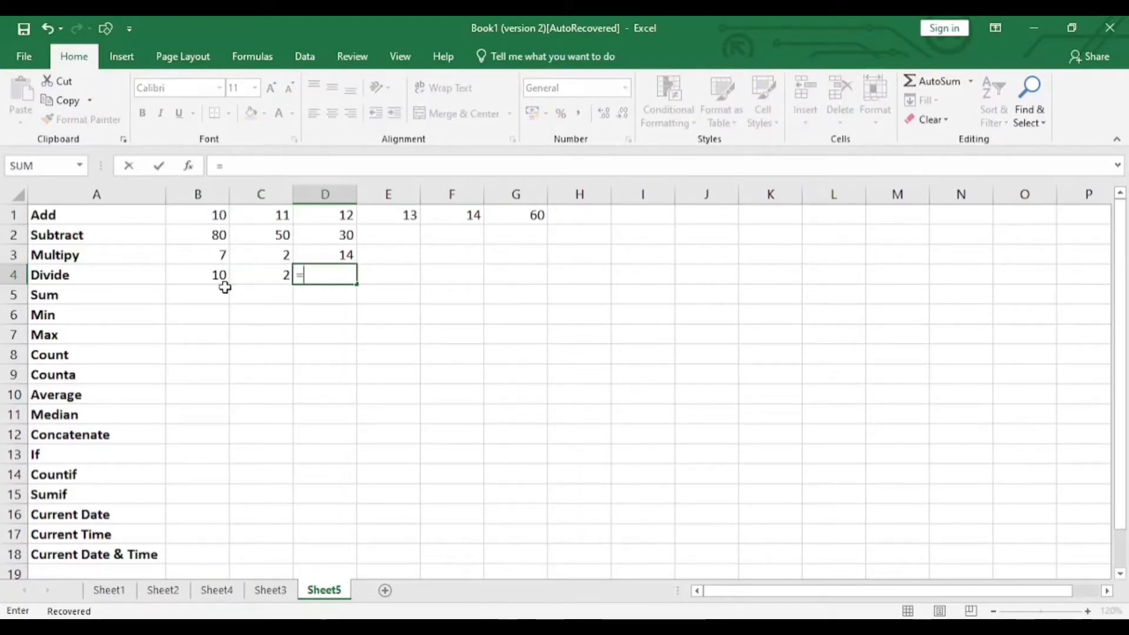
pyautogui.click(219, 276)
pyautogui.write('/')
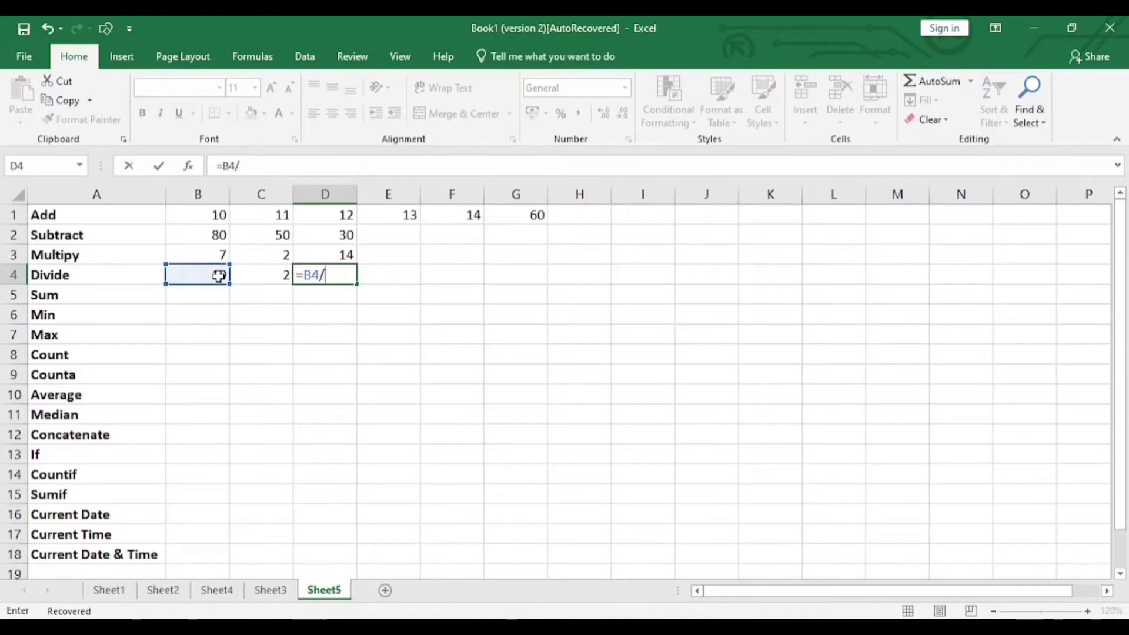
pyautogui.click(260, 276)
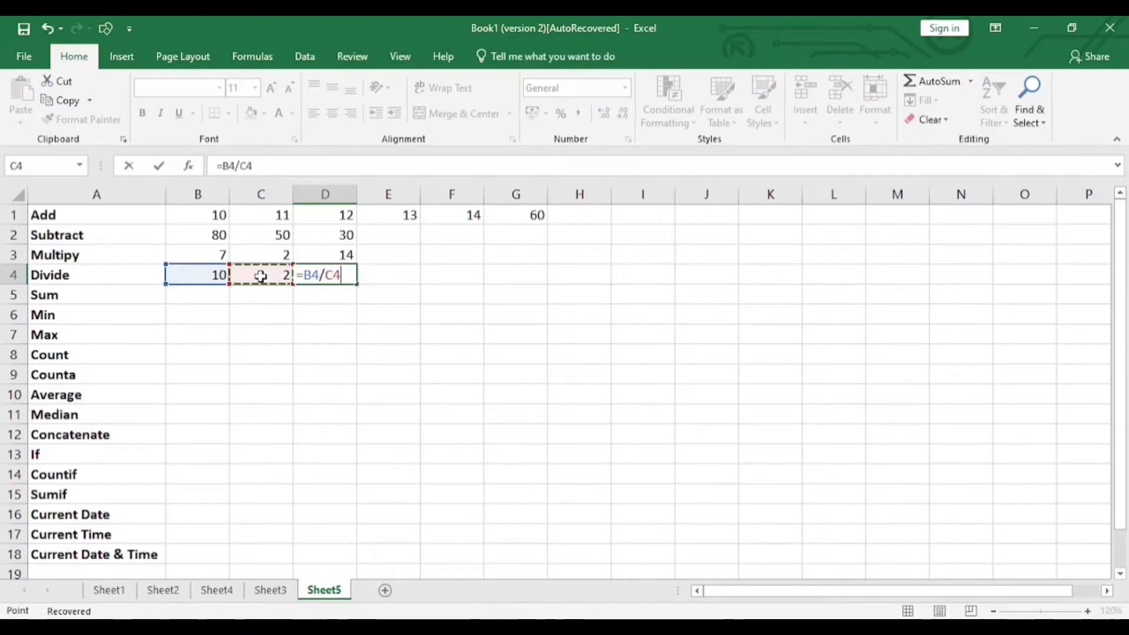
pyautogui.press('Return')
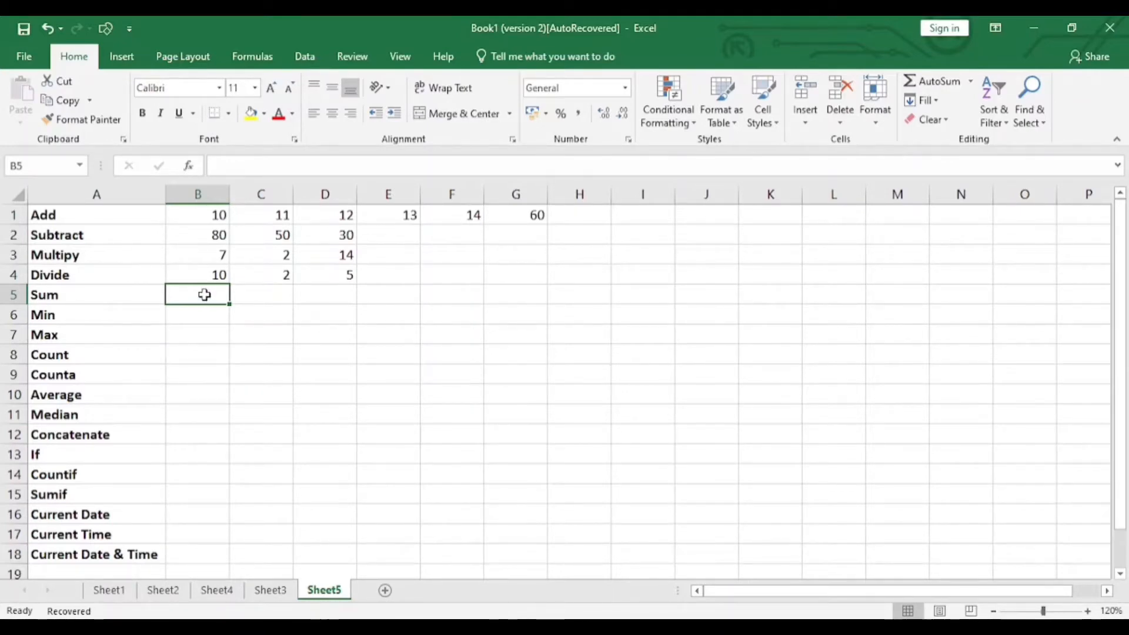
# Compare the Add and Sum row labels and inspect the addition formula in G1
pyautogui.click(73, 224)
pyautogui.click(72, 301)
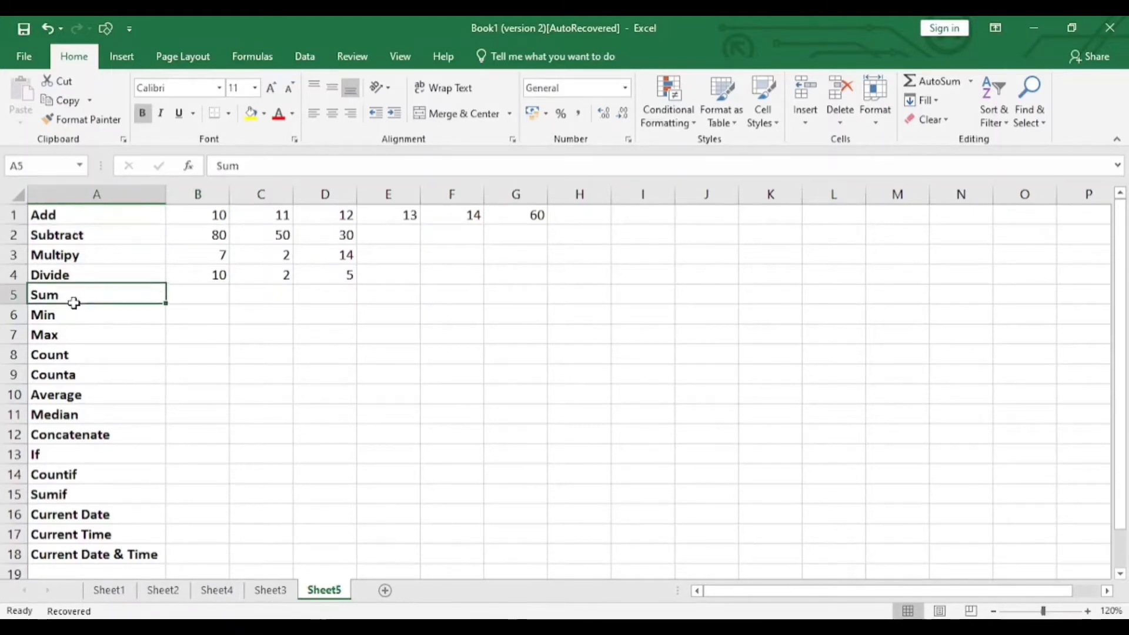
pyautogui.click(93, 213)
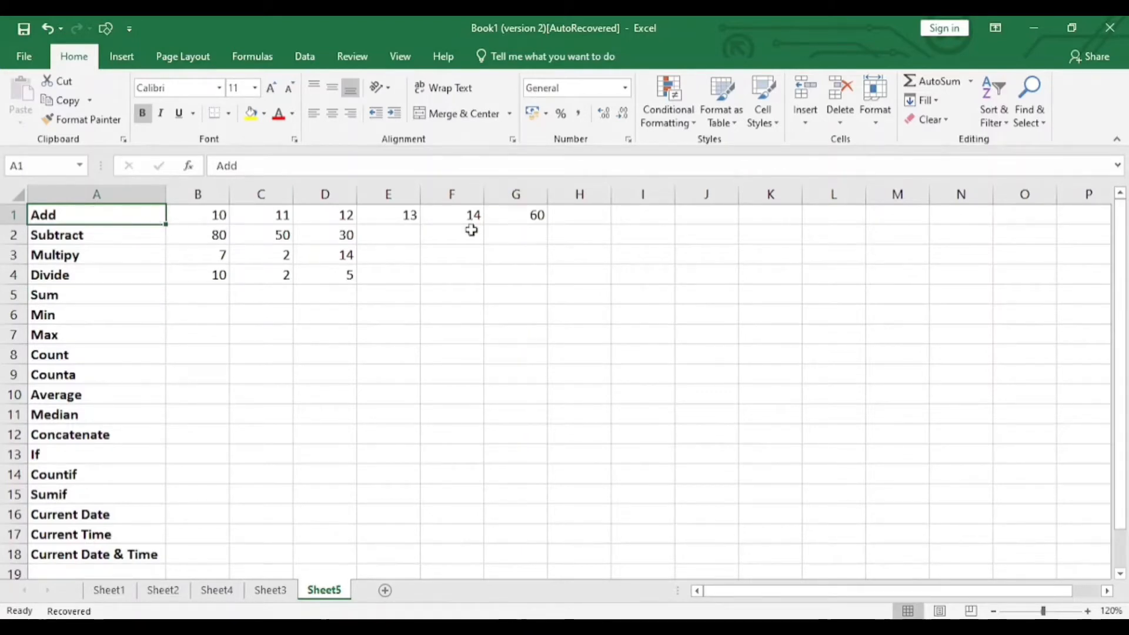
pyautogui.click(533, 217)
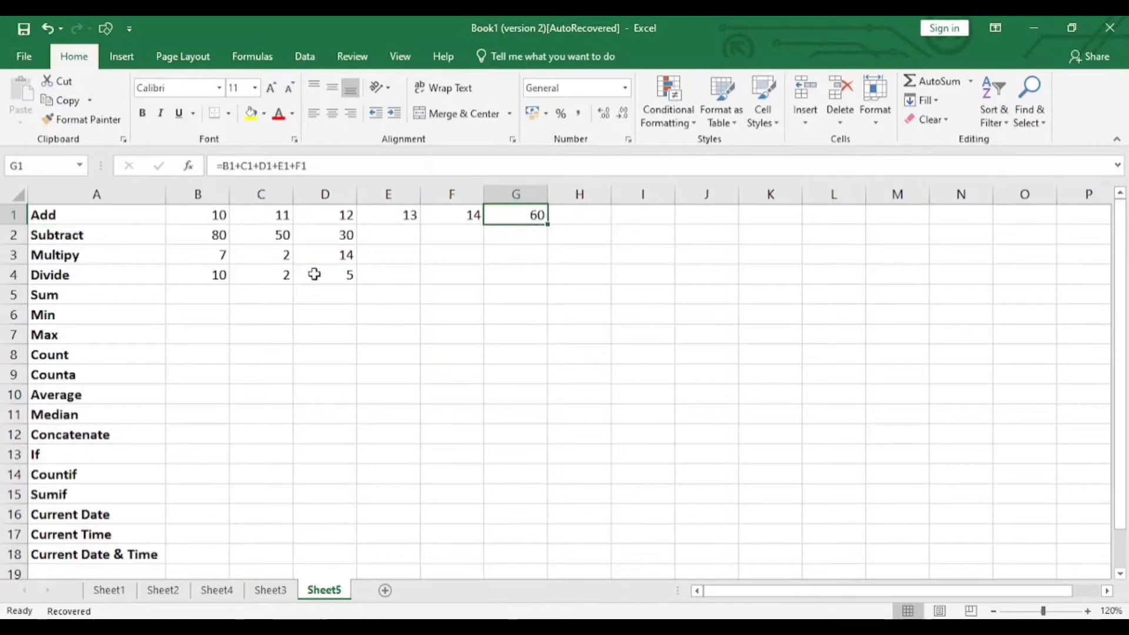
# Enter 10 in B5 and fill it across to F5 as a series for the Sum row
pyautogui.click(213, 297)
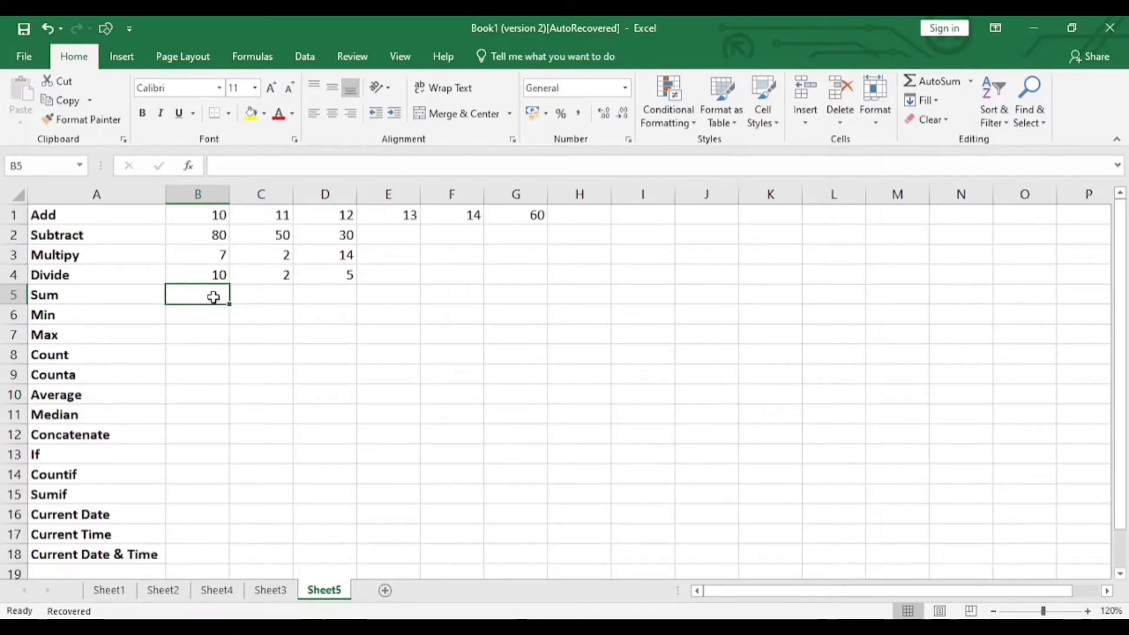
pyautogui.write('10')
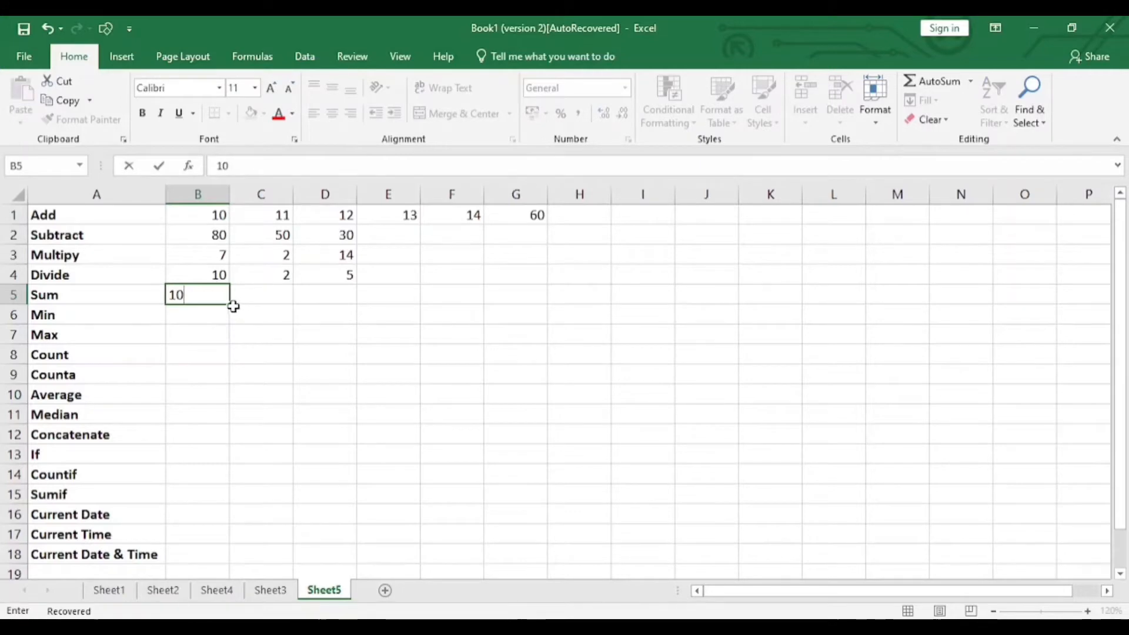
pyautogui.moveTo(231, 305); pyautogui.dragTo(499, 298)
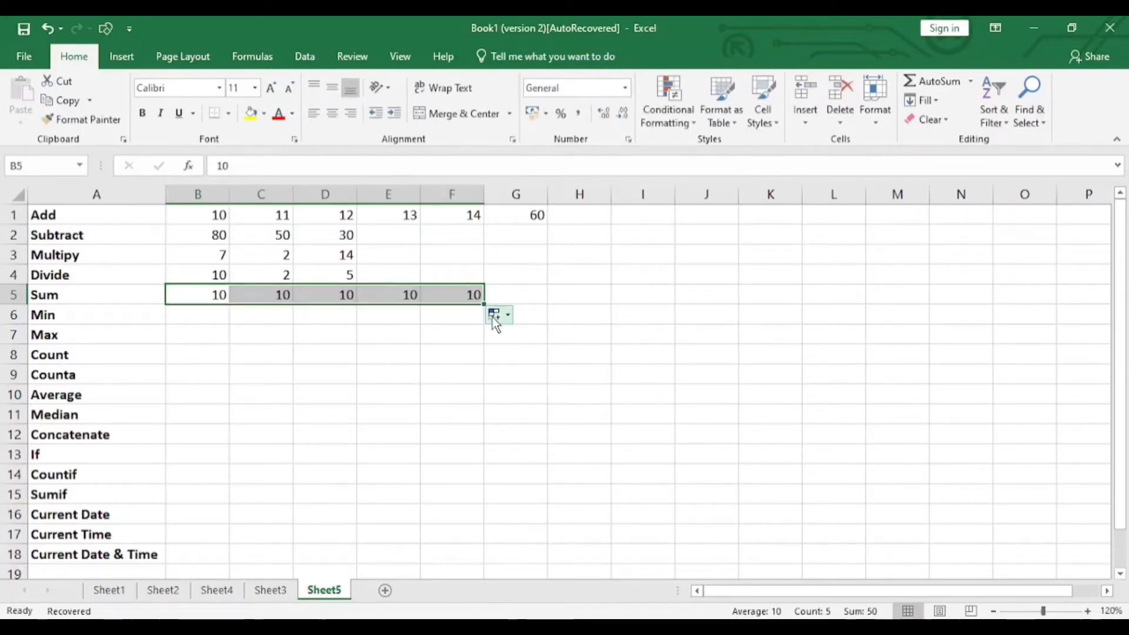
pyautogui.click(505, 316)
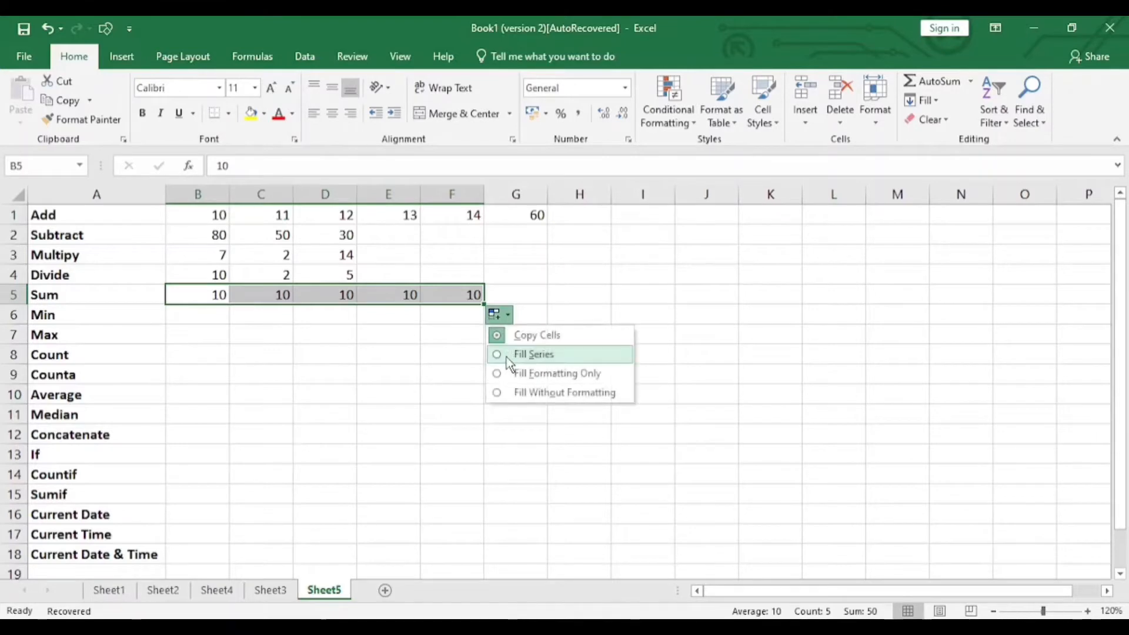
pyautogui.click(506, 354)
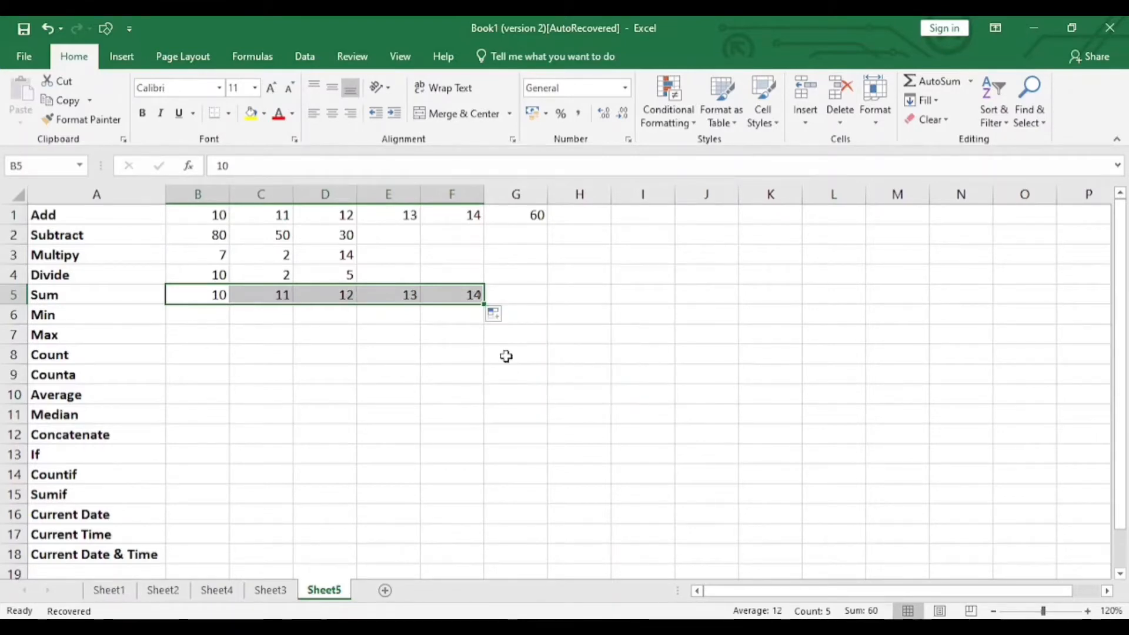
# Enter the formula =SUM(B5:F5) in G5 to total the numbers in the Sum row
pyautogui.click(539, 297)
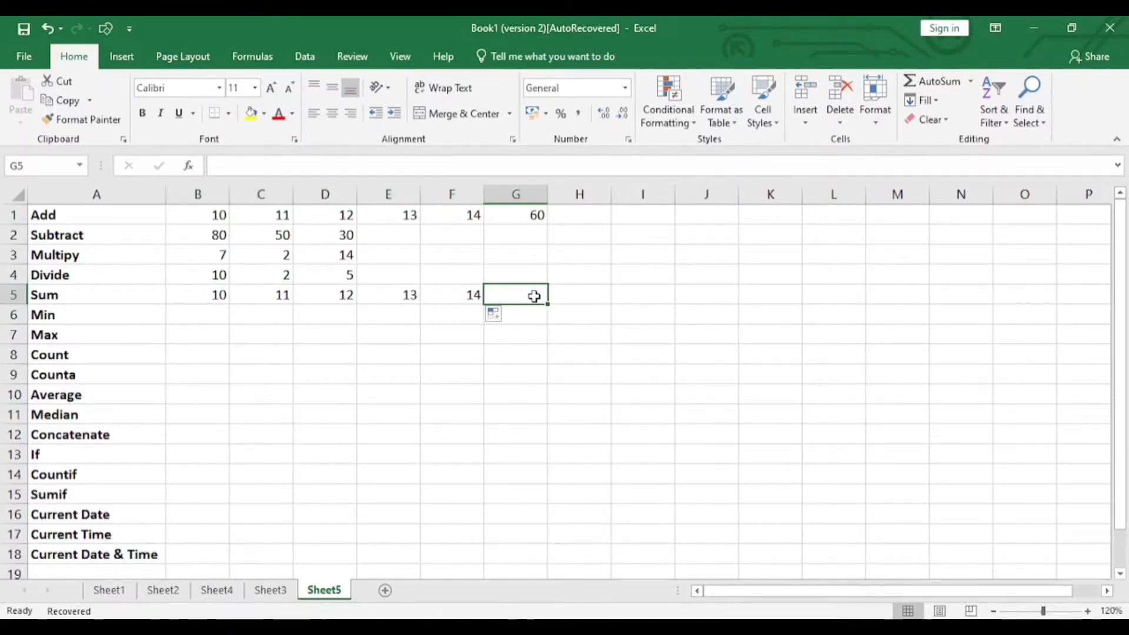
pyautogui.write('=sum')
pyautogui.press('Tab')
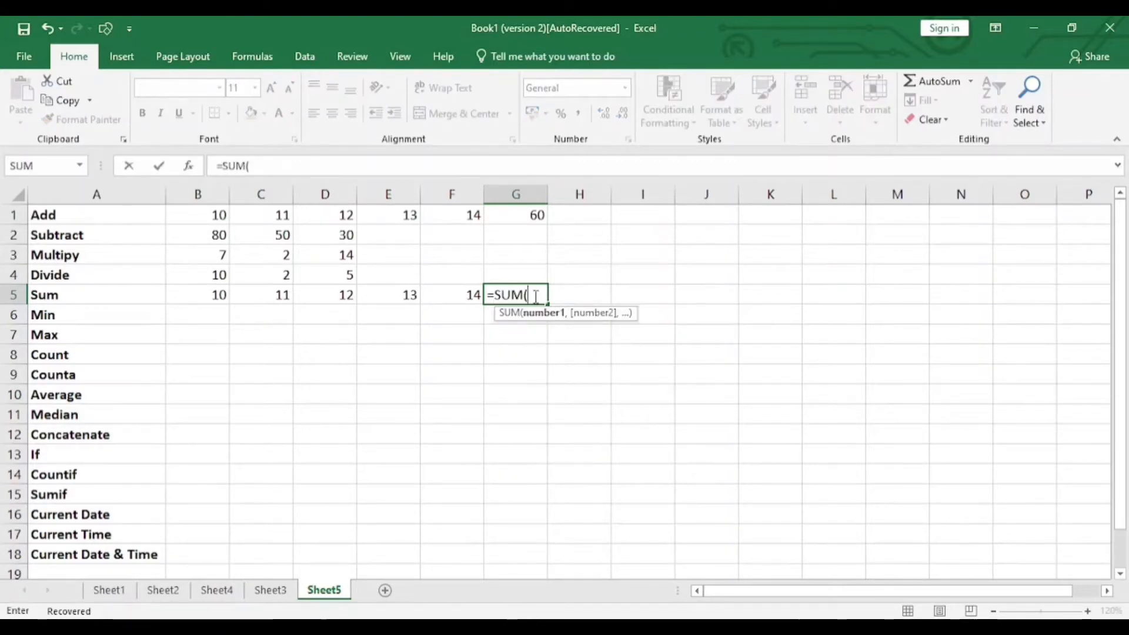
pyautogui.moveTo(219, 293); pyautogui.dragTo(470, 304)
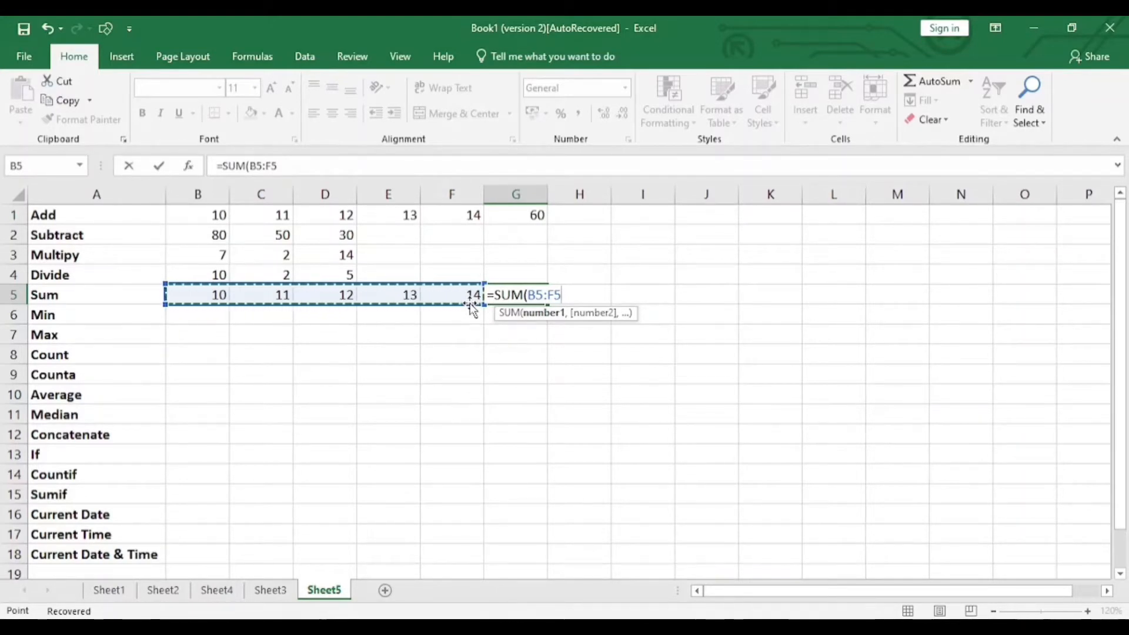
pyautogui.write(')')
pyautogui.press('Return')
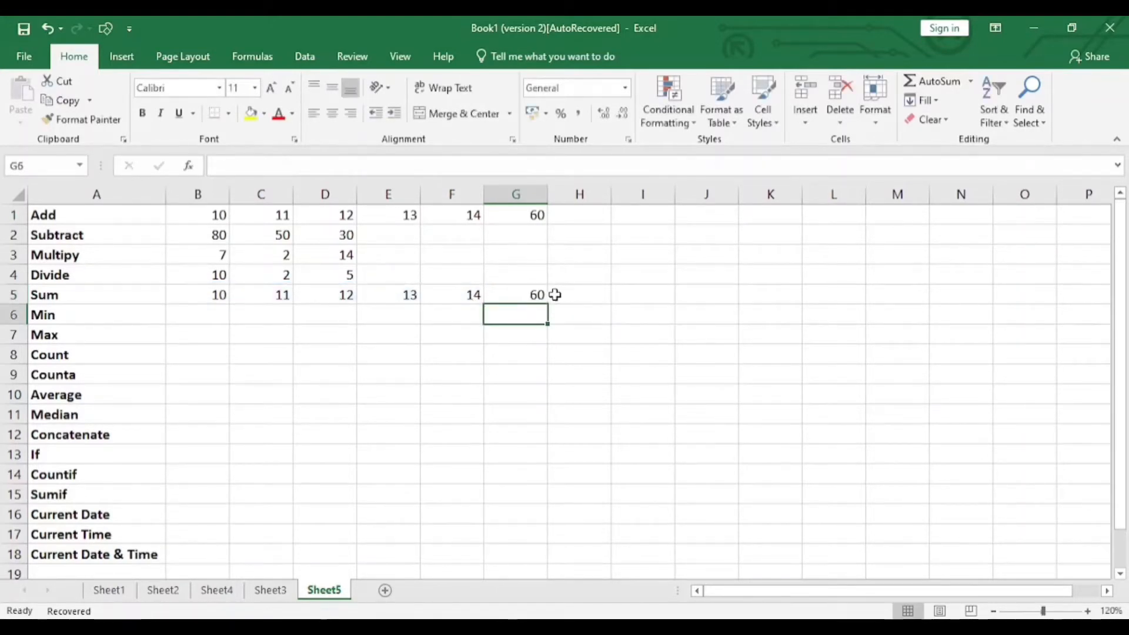
# Compare the SUM formula in G5 with the cell-by-cell addition formula in G1, along with their row labels
pyautogui.click(536, 296)
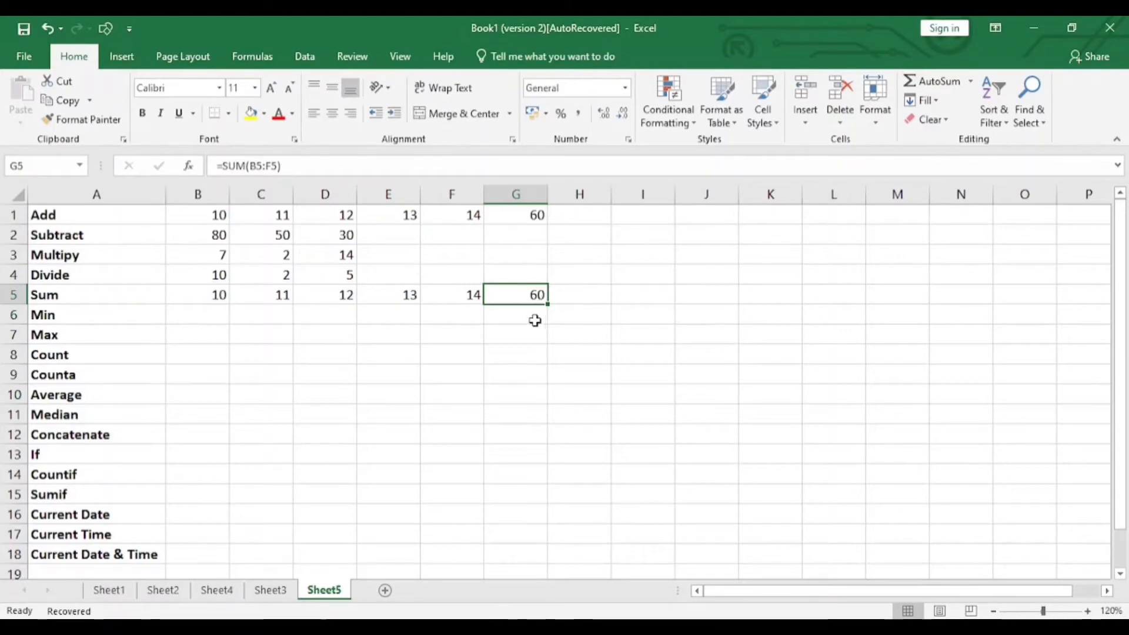
pyautogui.click(531, 219)
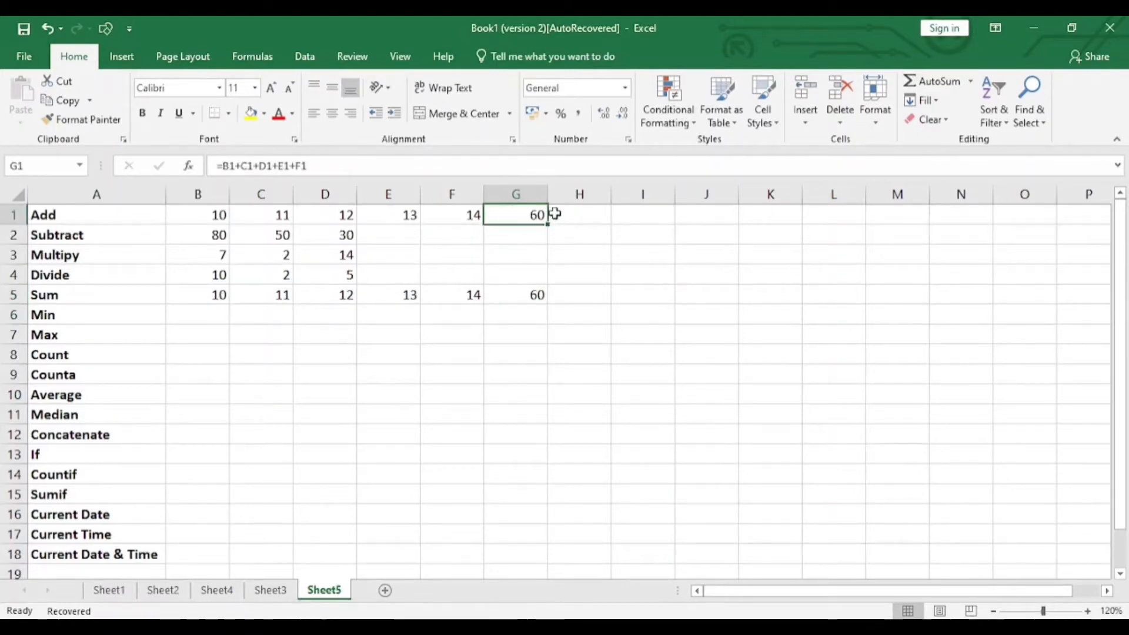
pyautogui.click(520, 299)
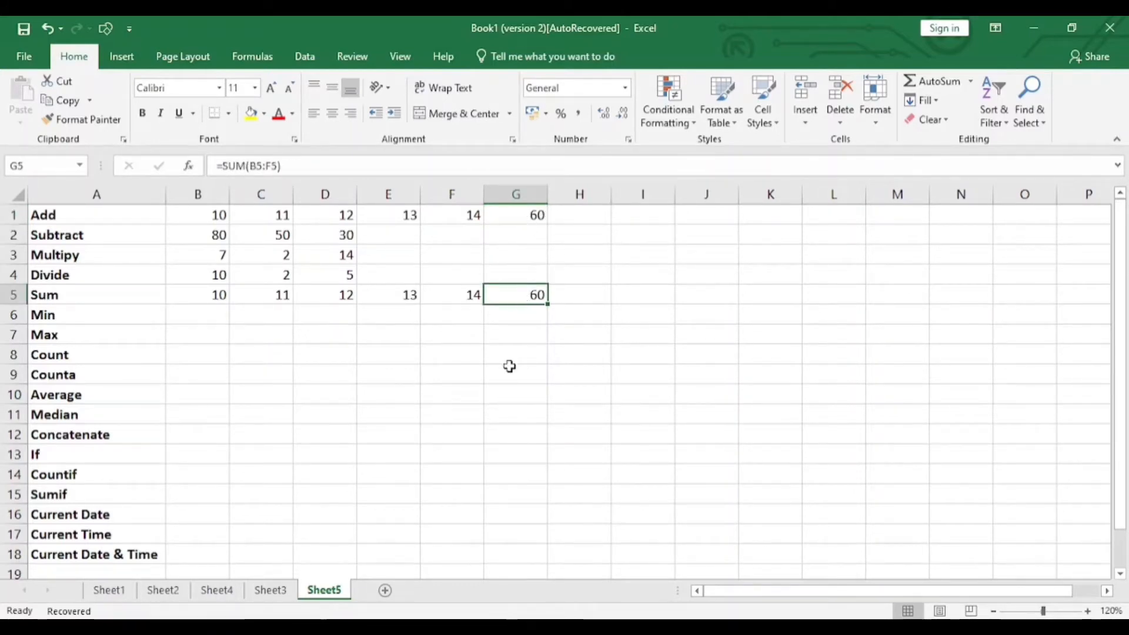
pyautogui.click(514, 220)
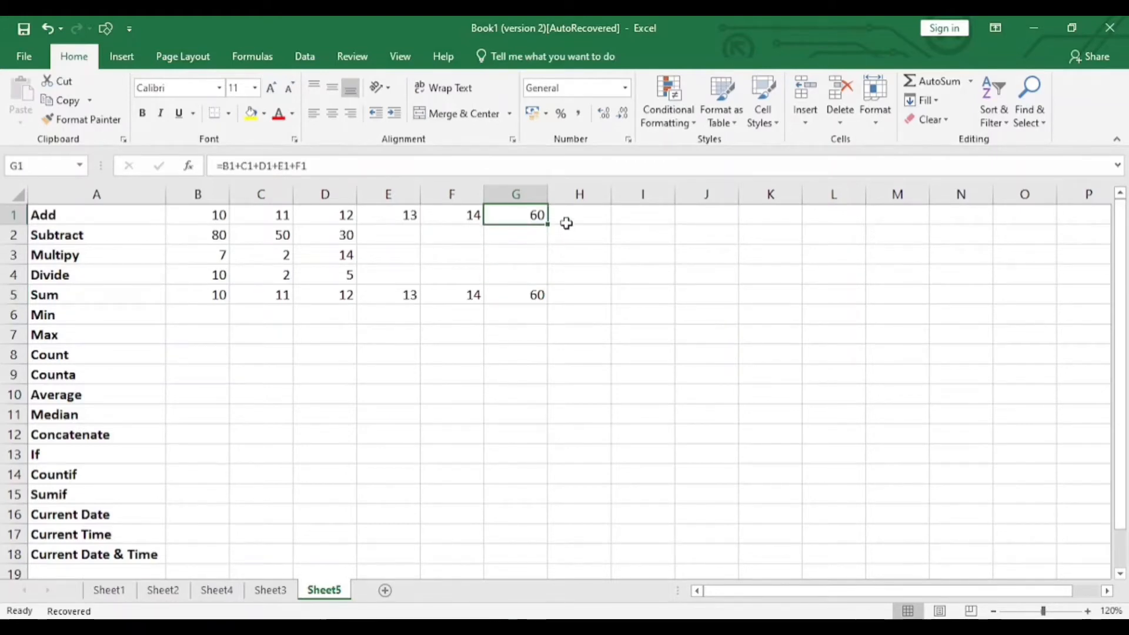
pyautogui.click(507, 298)
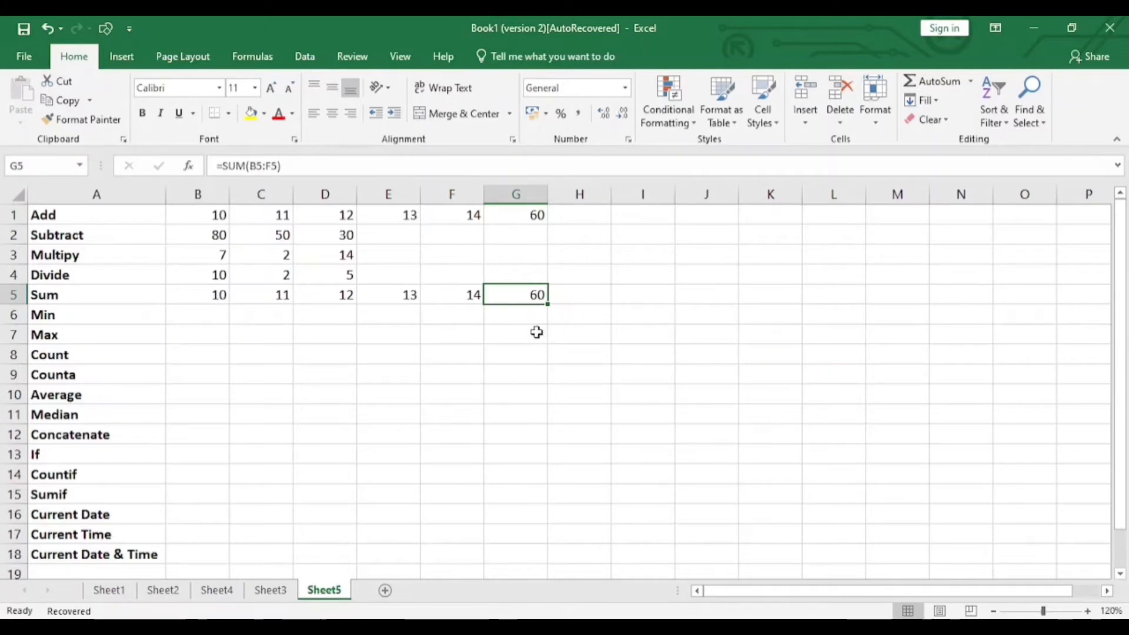
pyautogui.click(117, 215)
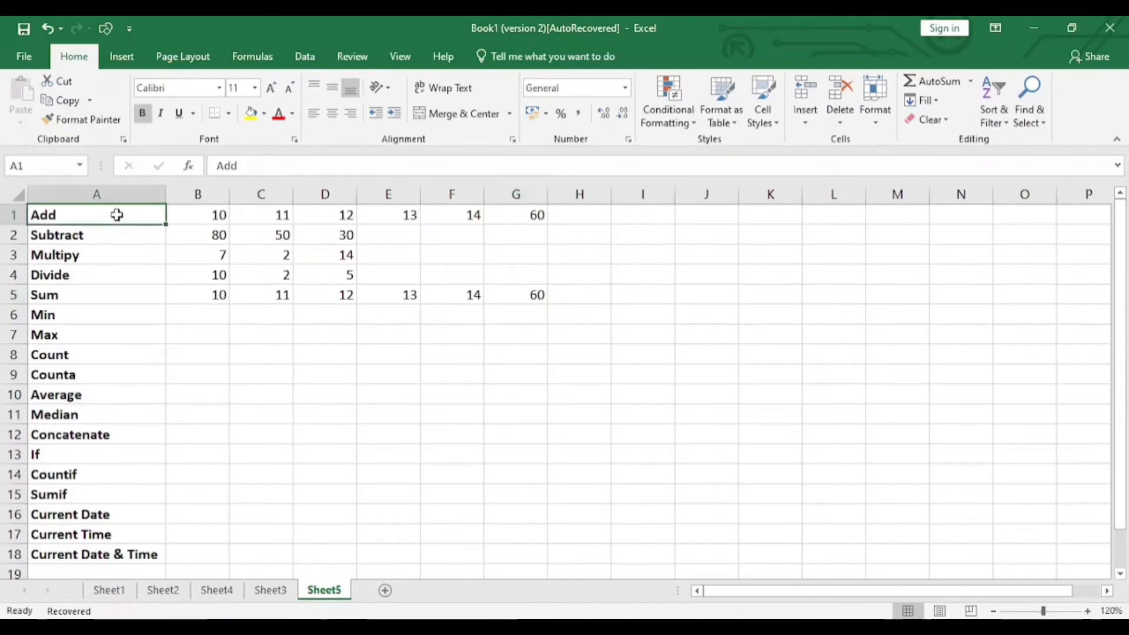
pyautogui.click(122, 299)
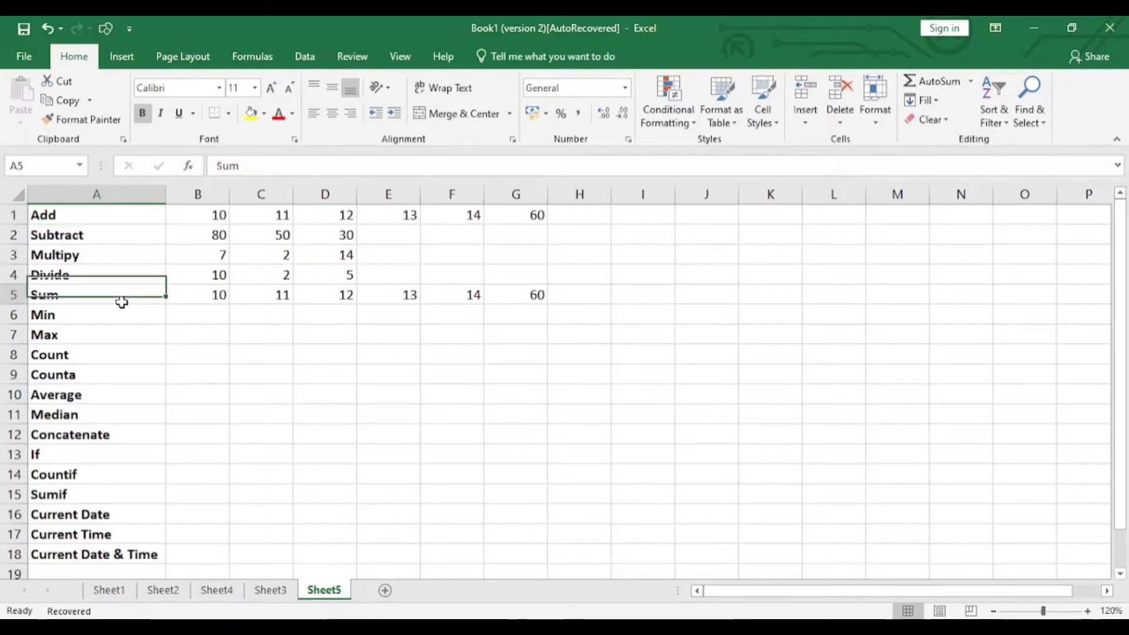
# Enter the formula =MIN(B1:G5) in B6 to find the smallest number in the rows above, and check the entered formula
pyautogui.click(197, 317)
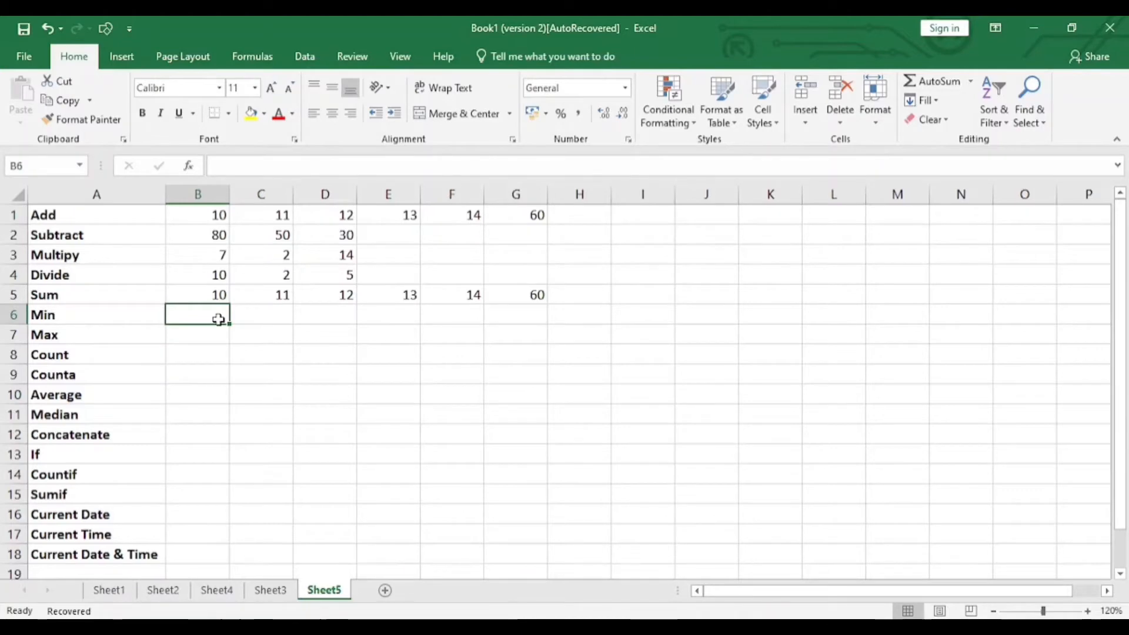
pyautogui.write('=')
pyautogui.write('mi')
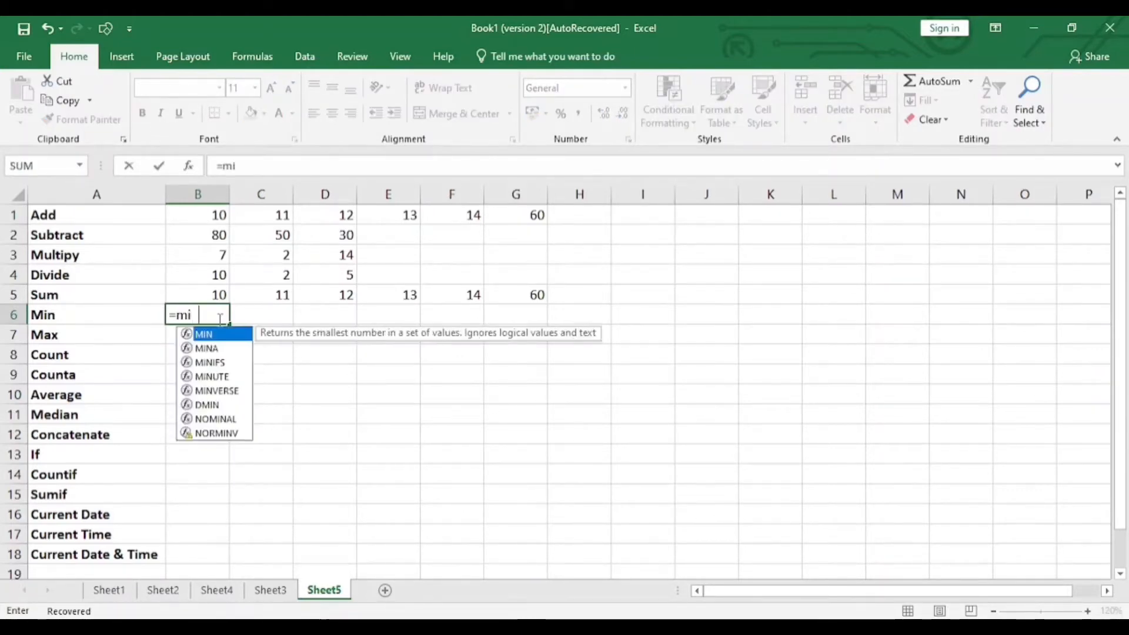
pyautogui.write('n')
pyautogui.press('Tab')
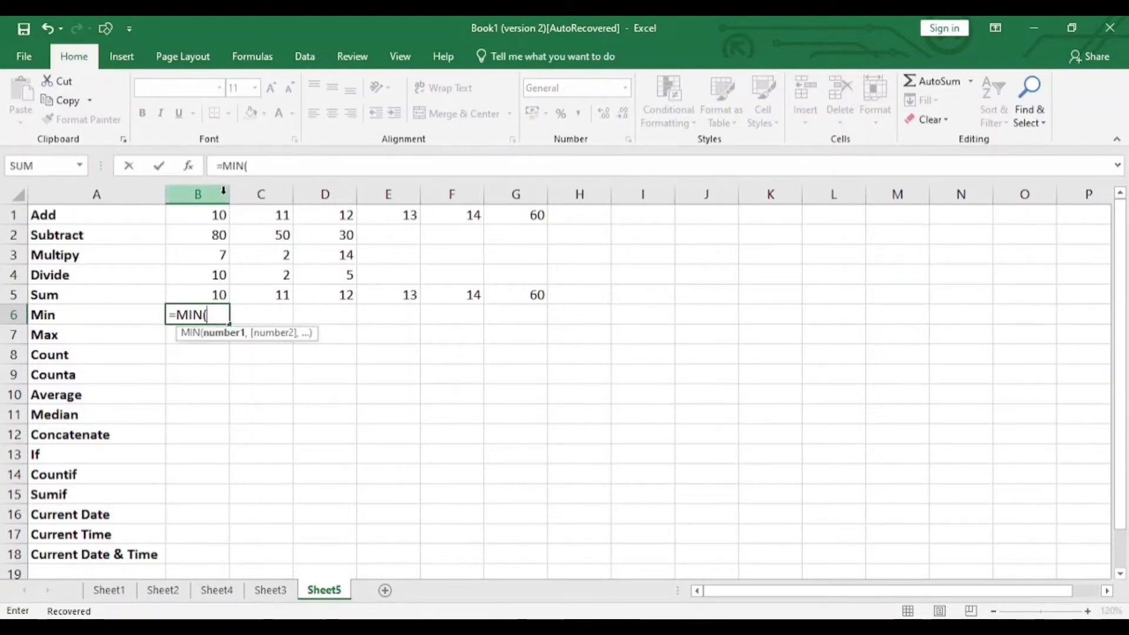
pyautogui.moveTo(214, 215); pyautogui.dragTo(501, 306)
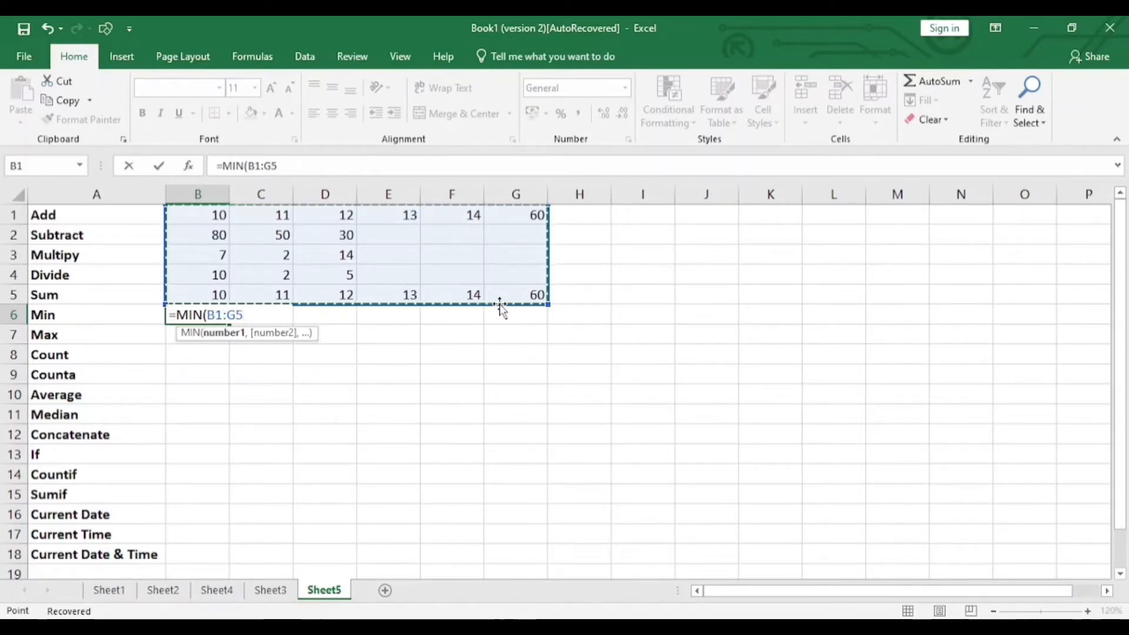
pyautogui.write(')')
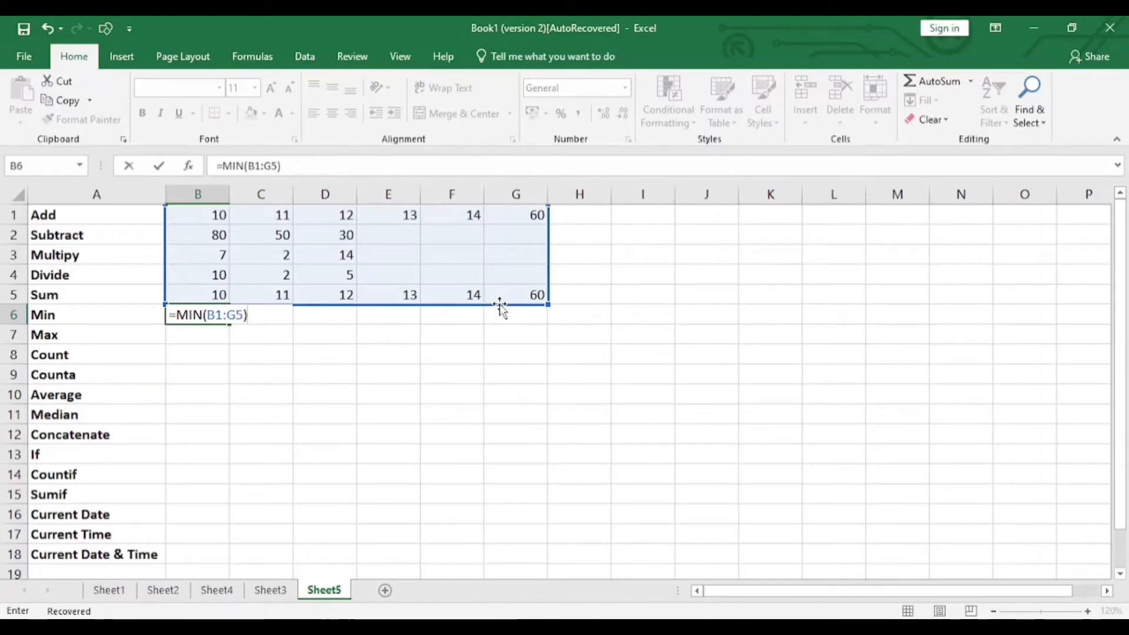
pyautogui.press('Return')
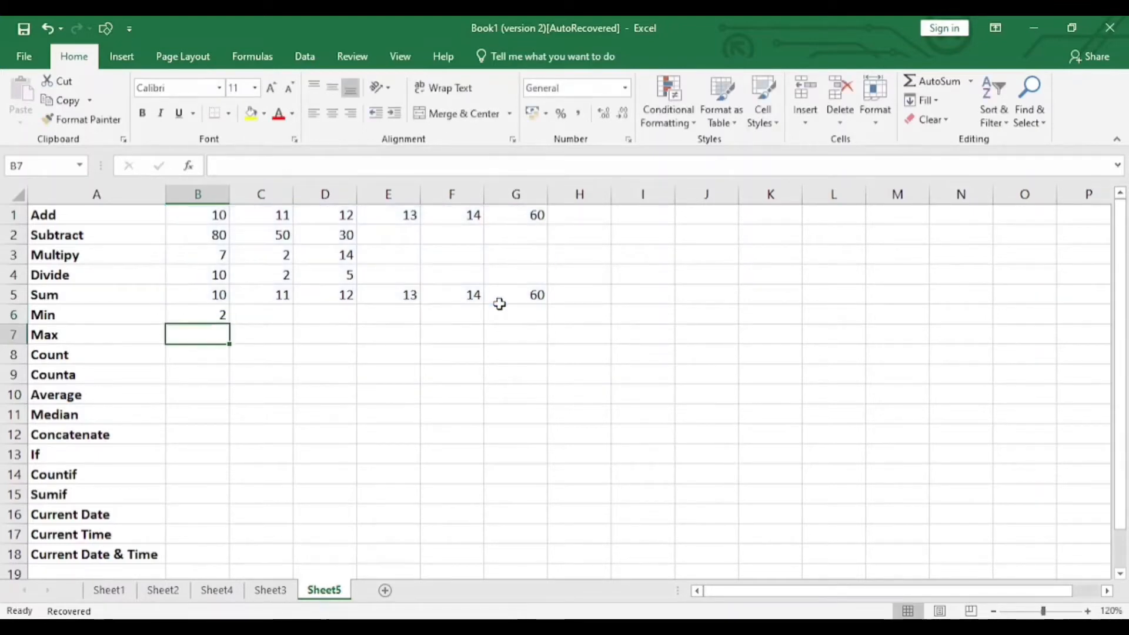
pyautogui.click(202, 314)
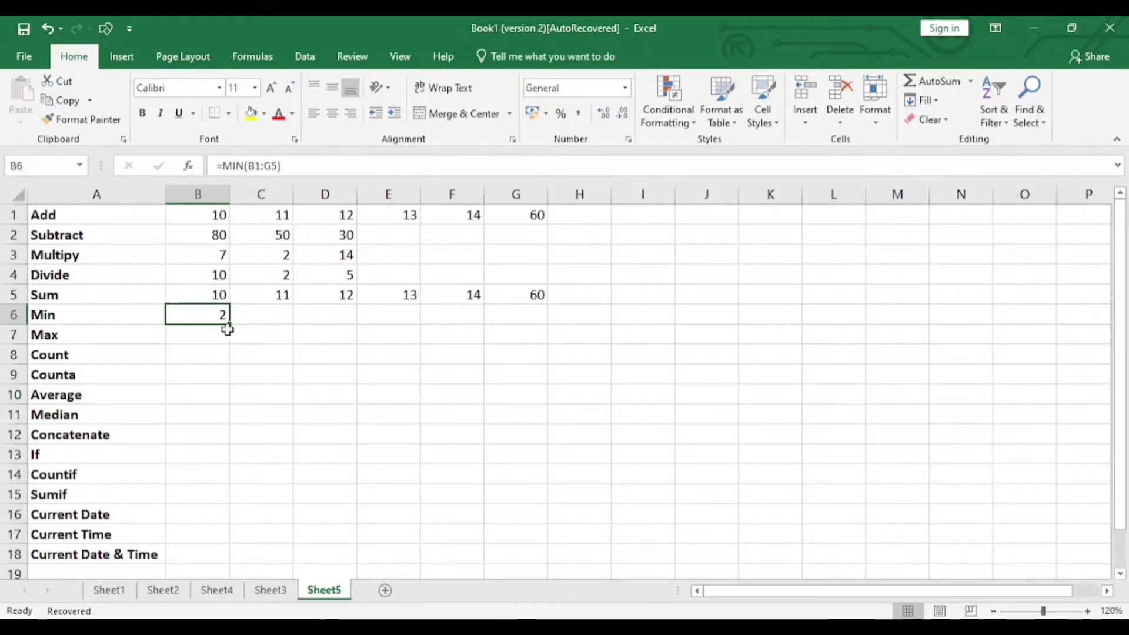
# Enter the formula =MAX(B1:H5) in B7 to find the largest number in the rows above, and check it against the source value
pyautogui.click(201, 335)
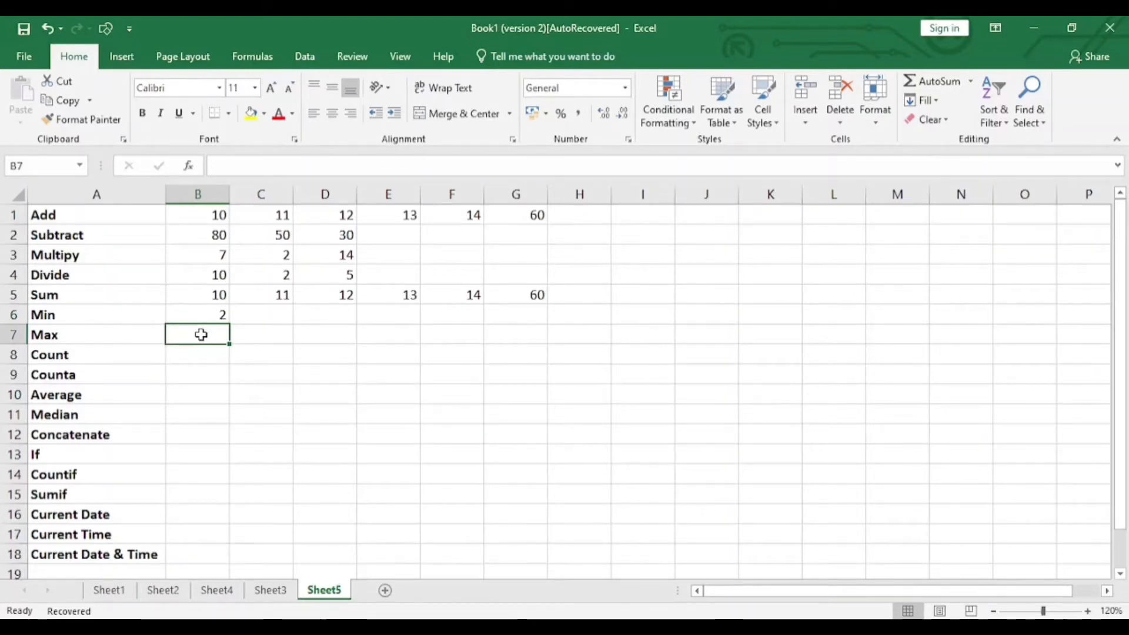
pyautogui.write('=')
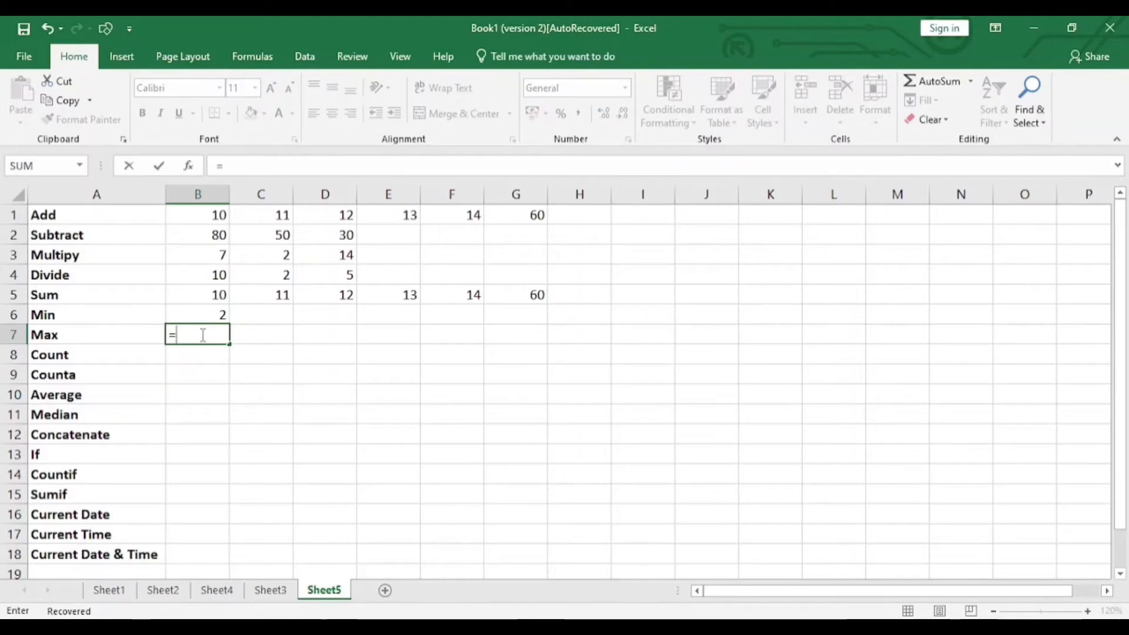
pyautogui.write('m')
pyautogui.press('BackSpace')
pyautogui.write('ma')
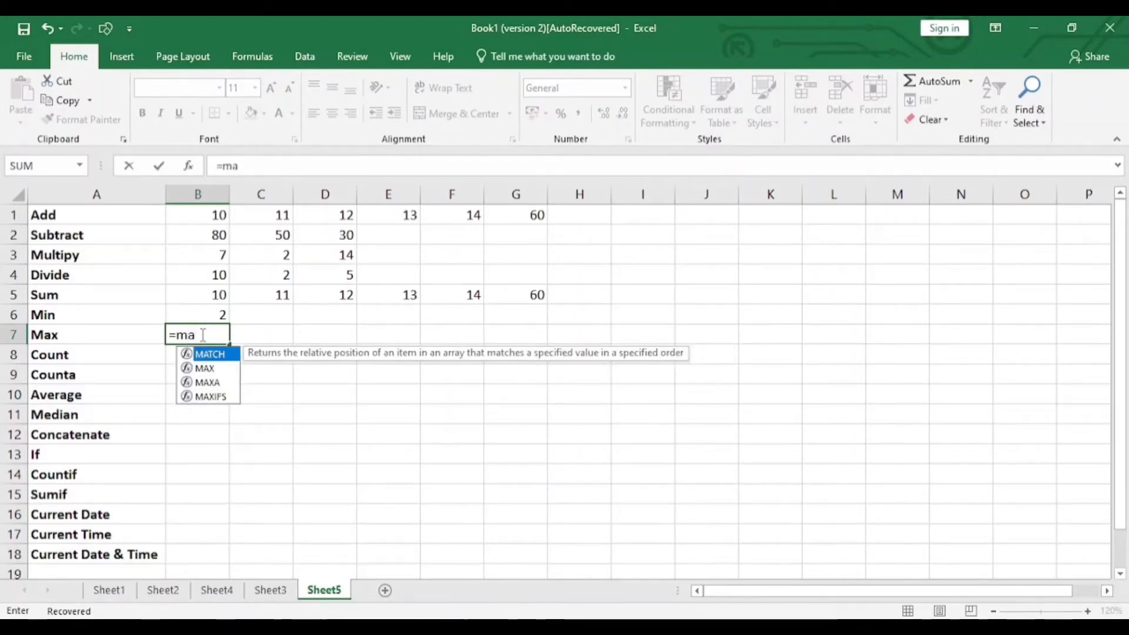
pyautogui.write('x')
pyautogui.press('Tab')
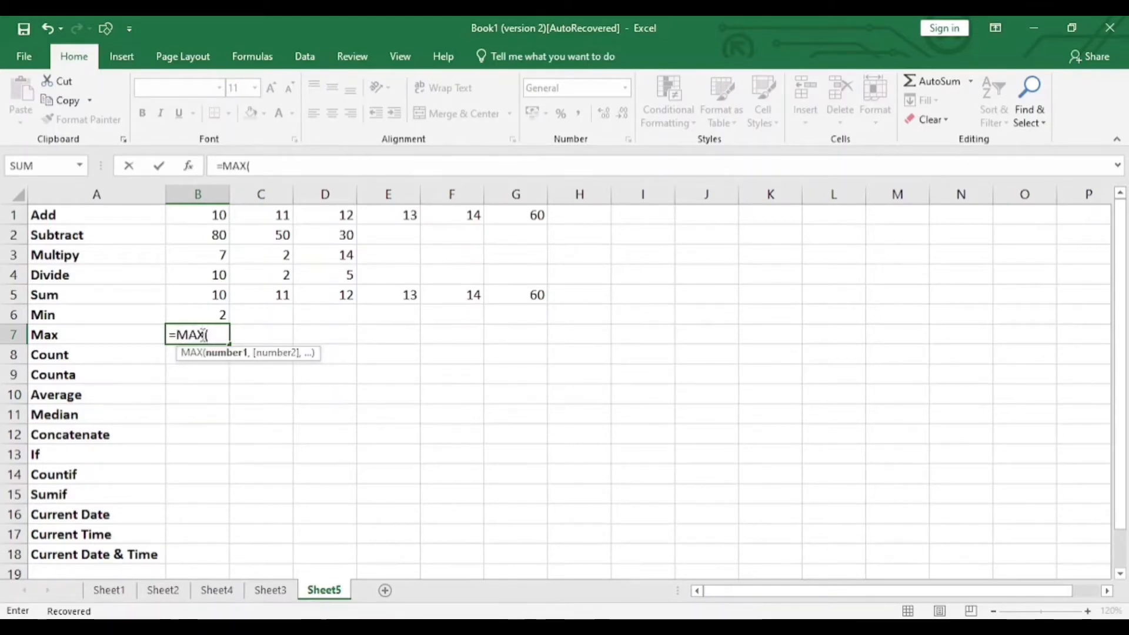
pyautogui.moveTo(217, 216); pyautogui.dragTo(551, 295)
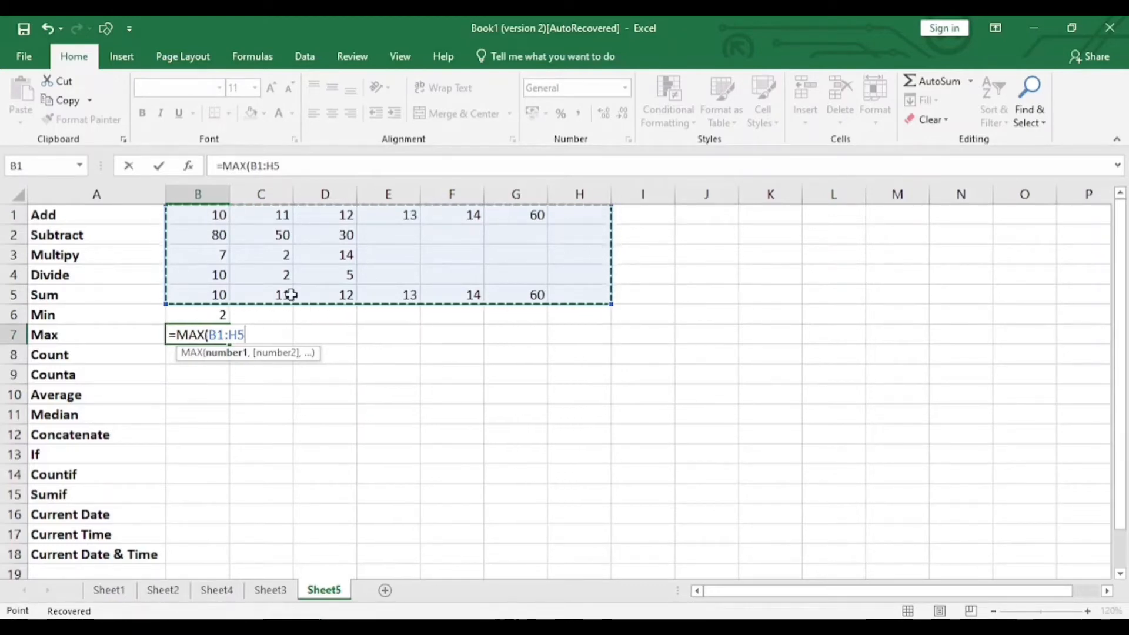
pyautogui.write(')')
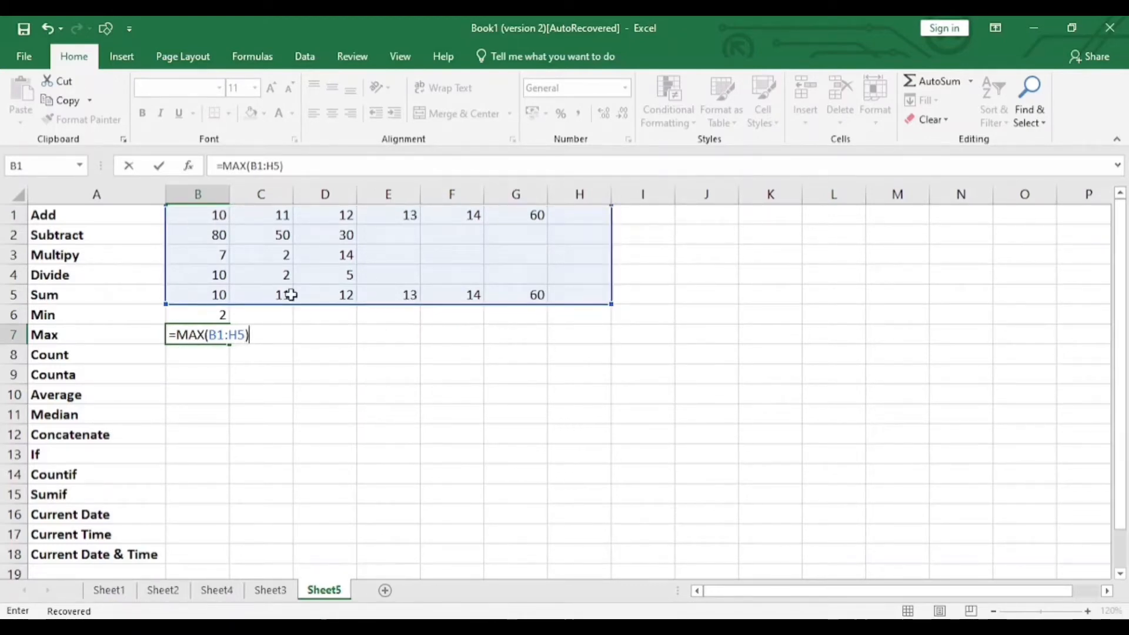
pyautogui.press('Return')
pyautogui.click(190, 334)
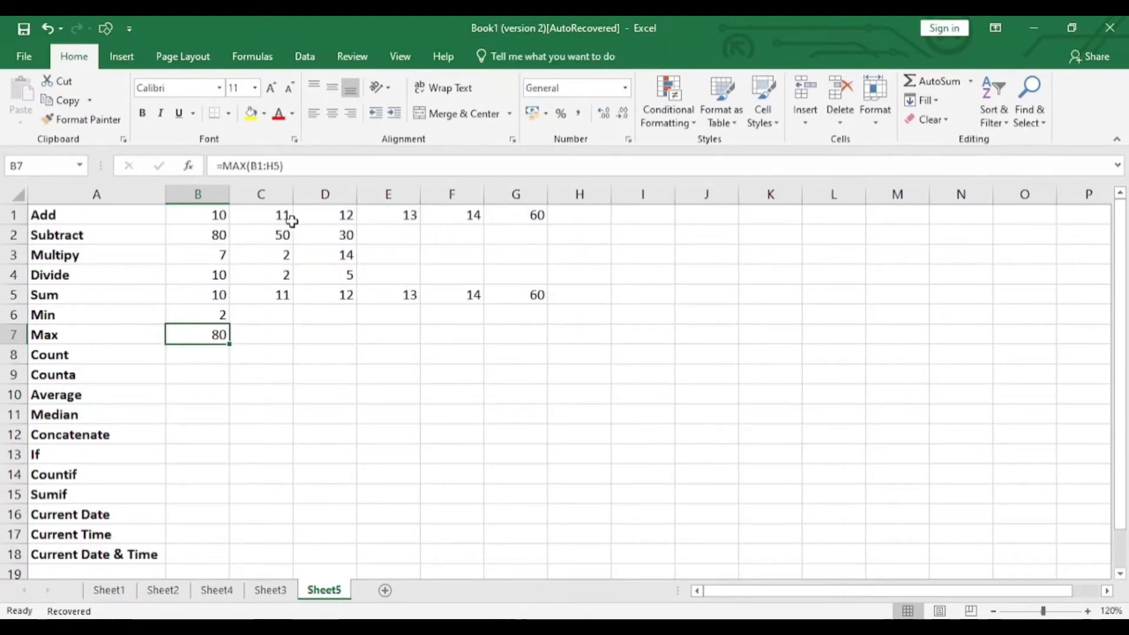
pyautogui.click(214, 234)
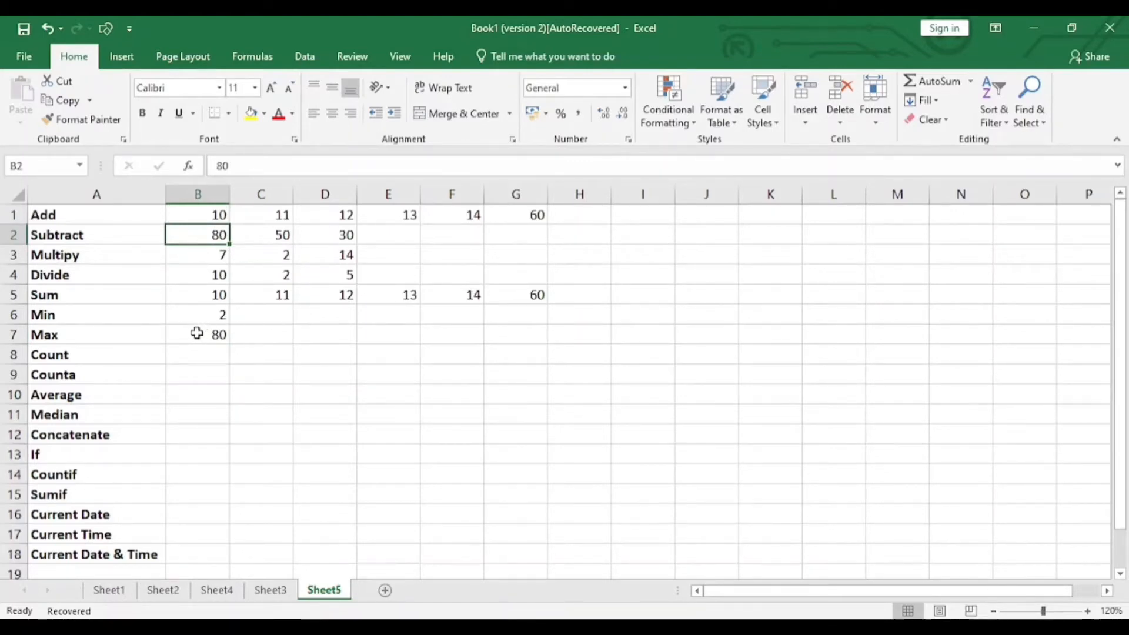
# Enter the formula =COUNT(B1:G7) in B8 to count the cells containing numbers in the rows above
pyautogui.click(196, 360)
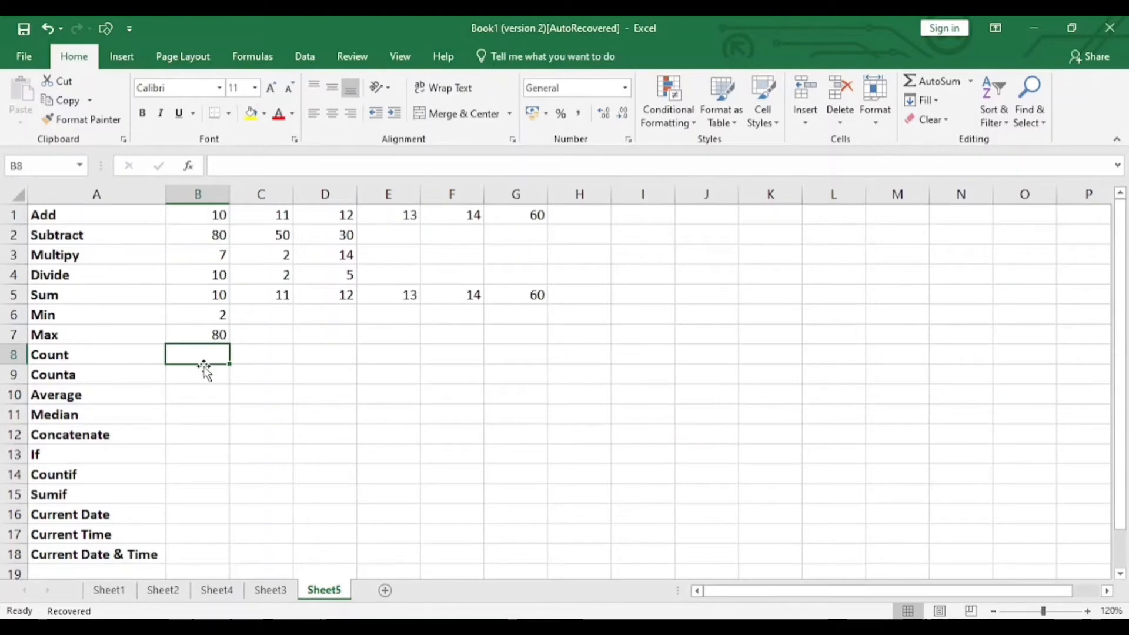
pyautogui.write('=count')
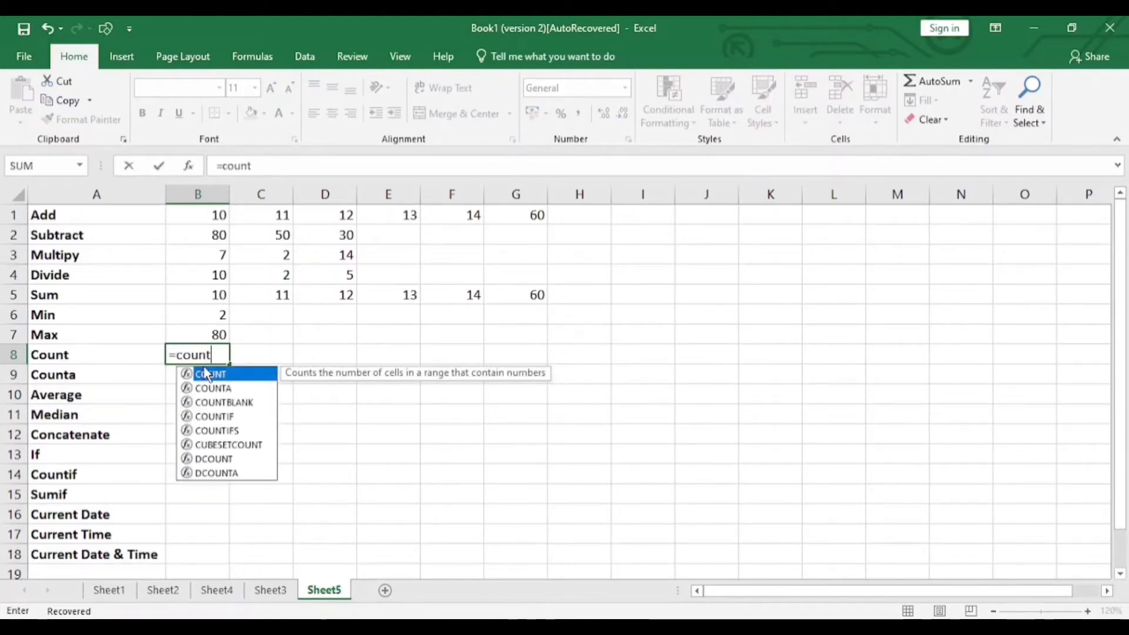
pyautogui.doubleClick(206, 375)
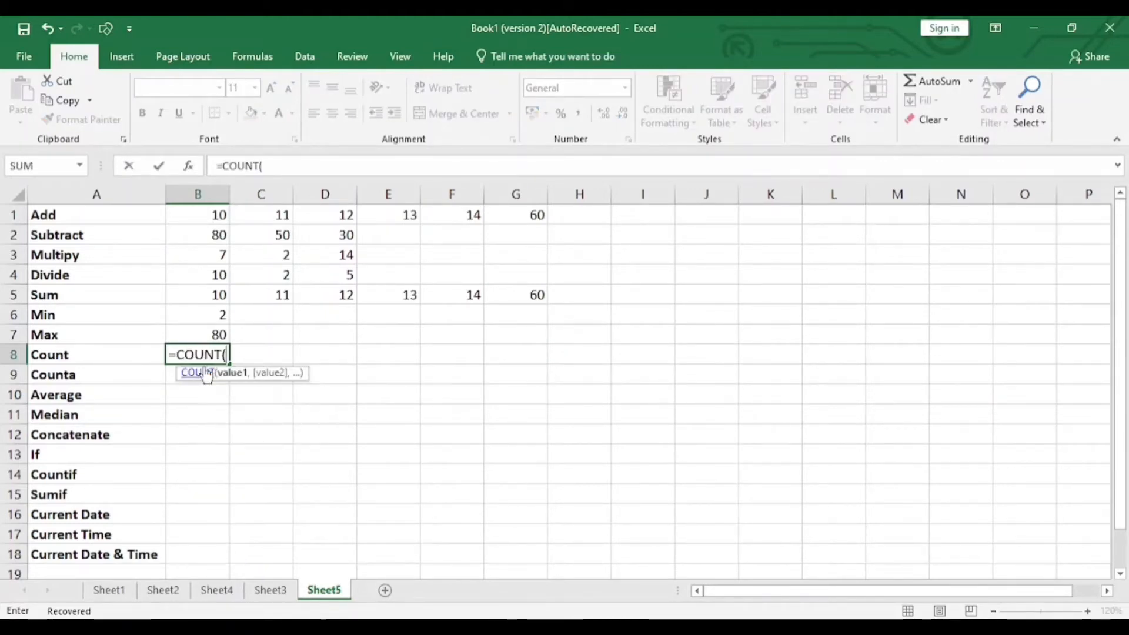
pyautogui.moveTo(215, 214); pyautogui.dragTo(501, 331)
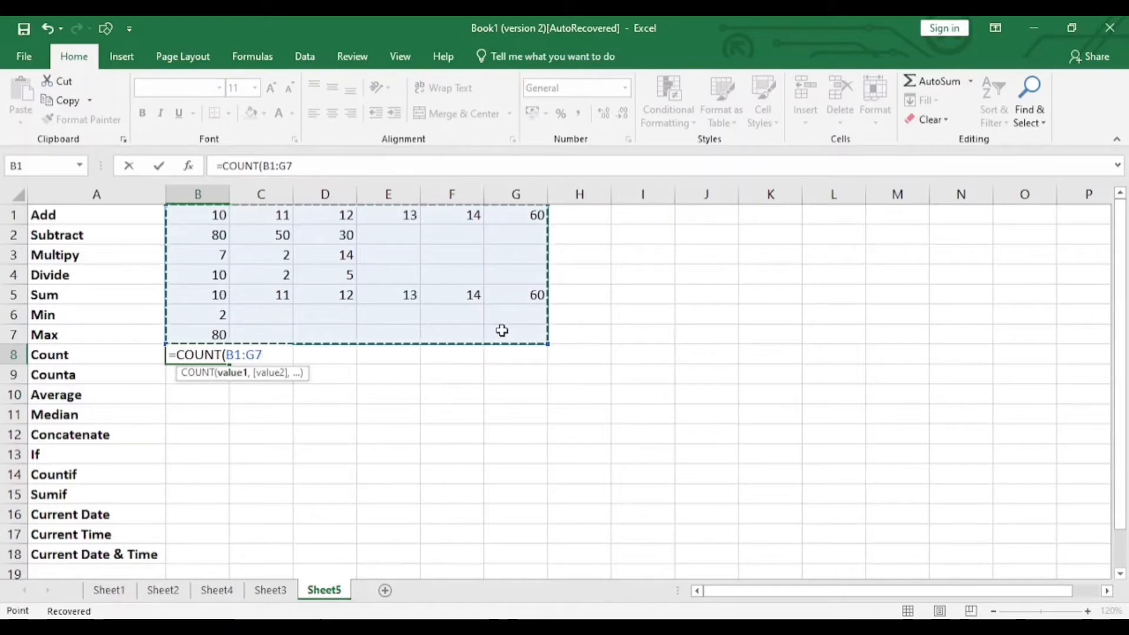
pyautogui.write(')')
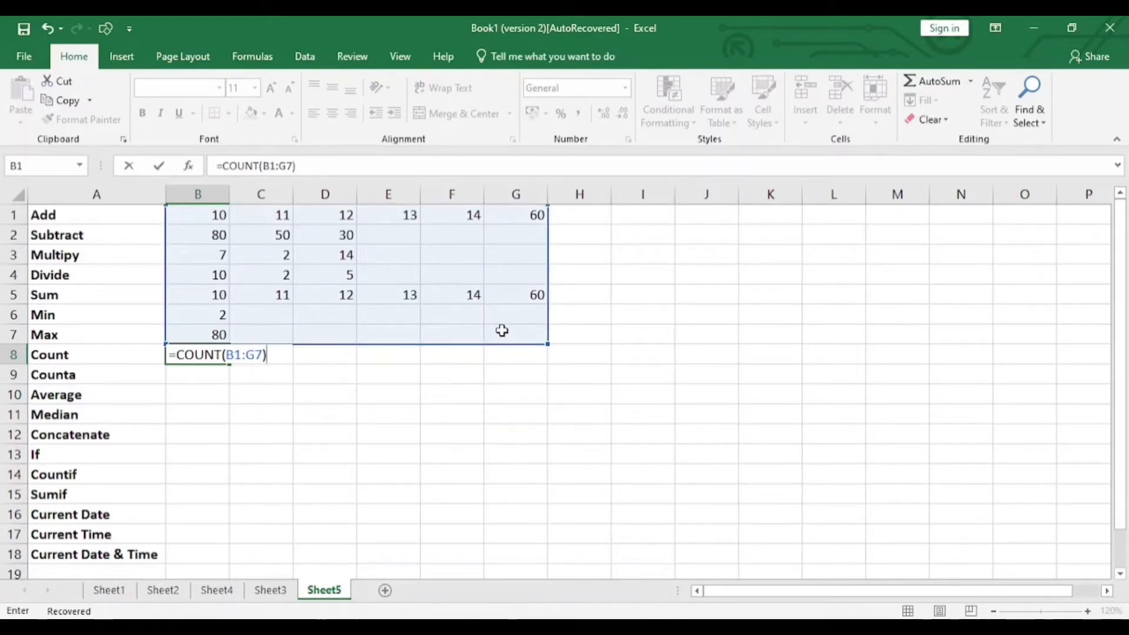
pyautogui.hotkey('ctrl', 'Return')
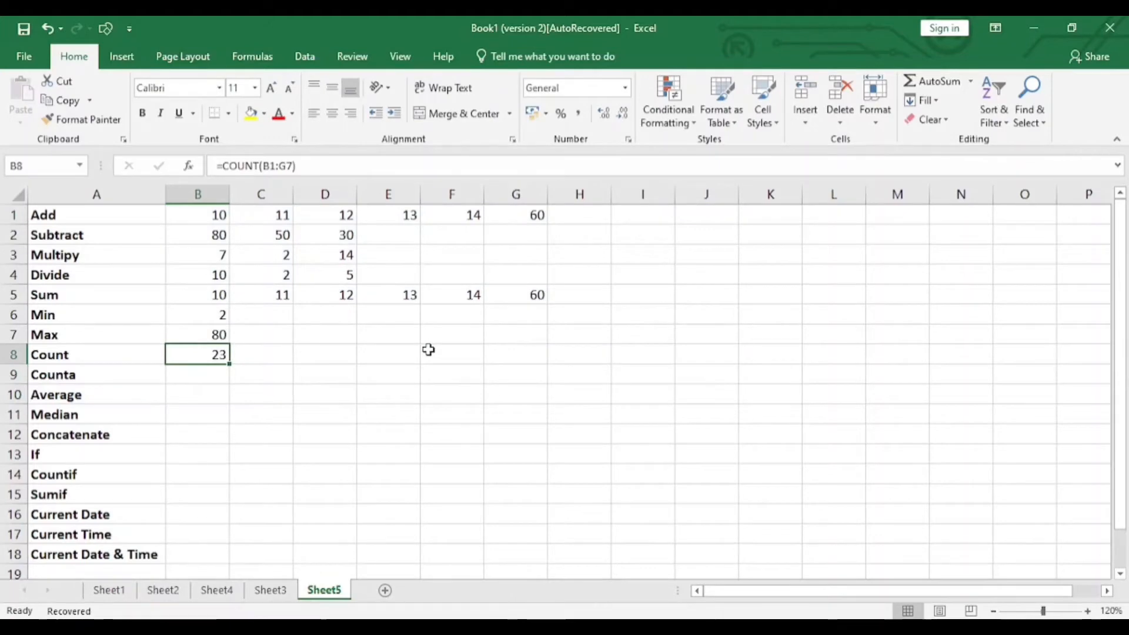
# Enter three sample first names in H3, H4 and H5 as text entries beside the numbers
pyautogui.click(211, 375)
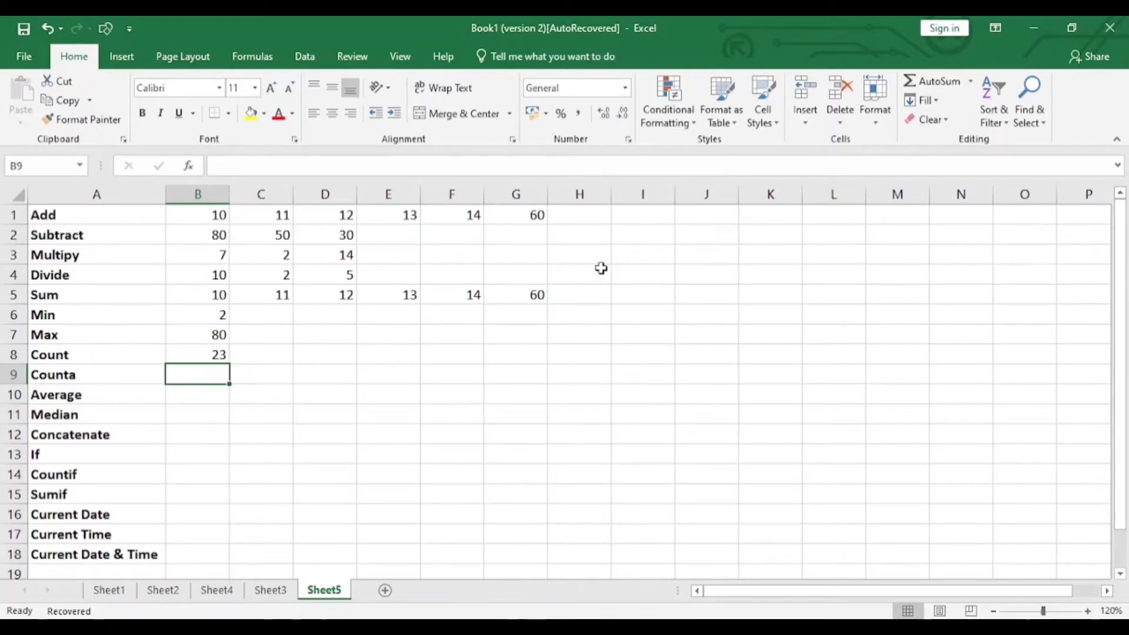
pyautogui.click(587, 254)
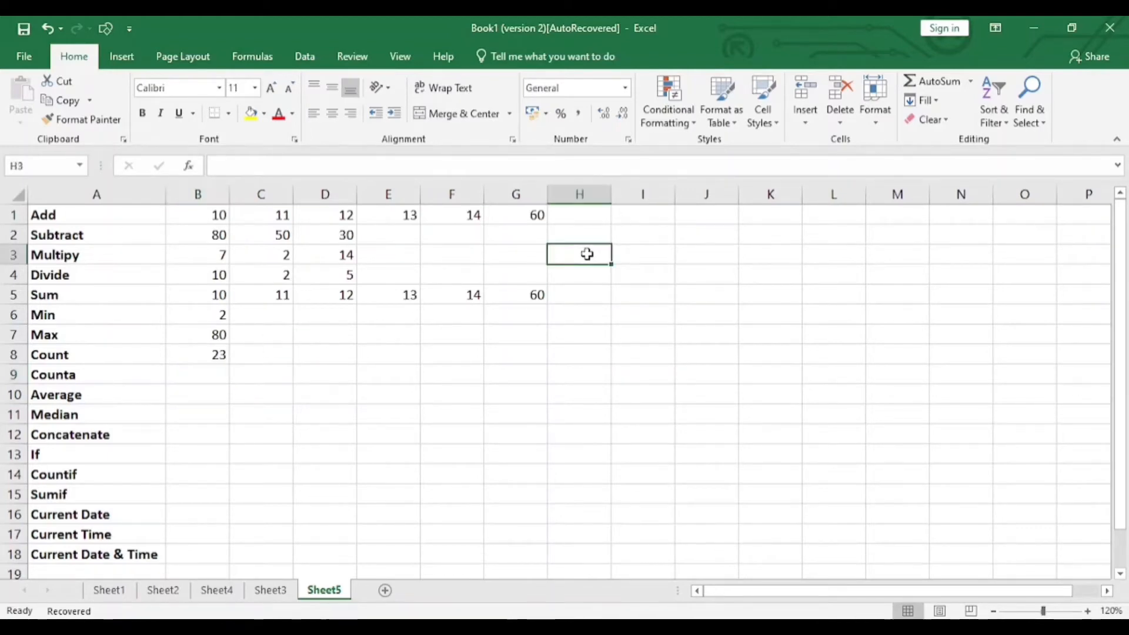
pyautogui.write('rame')
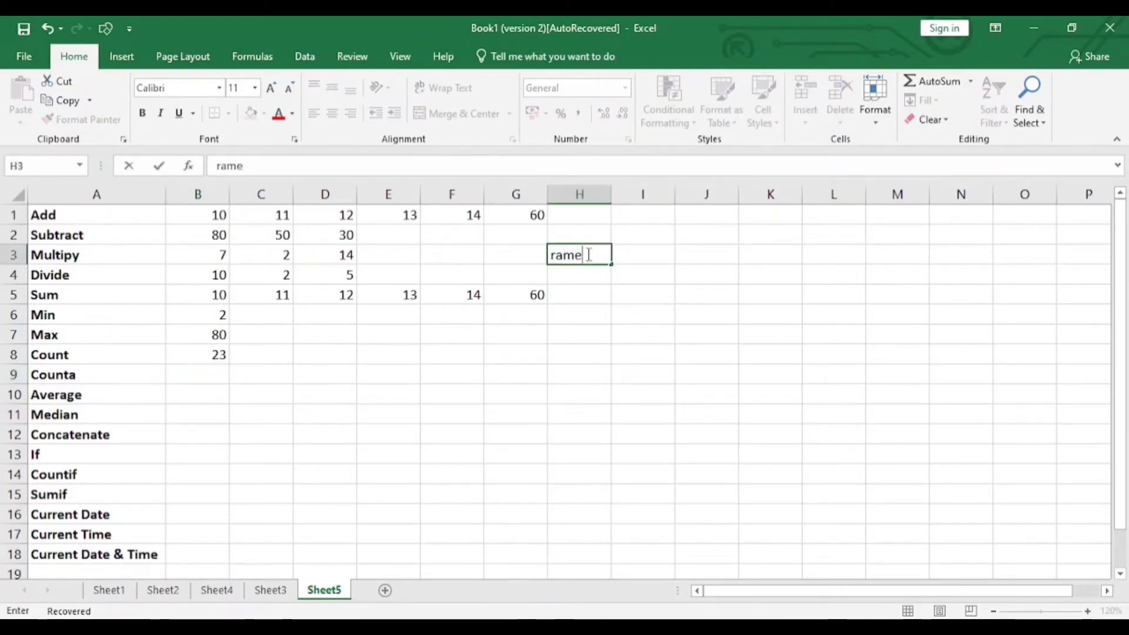
pyautogui.write('sh')
pyautogui.press('Return')
pyautogui.write('ramu')
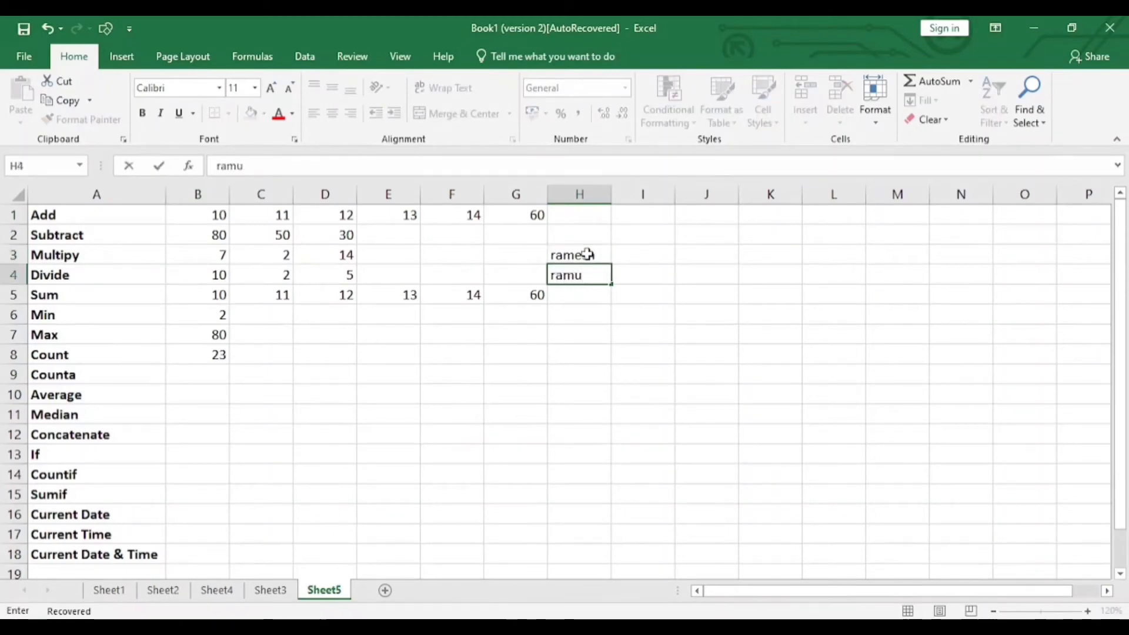
pyautogui.press('Return')
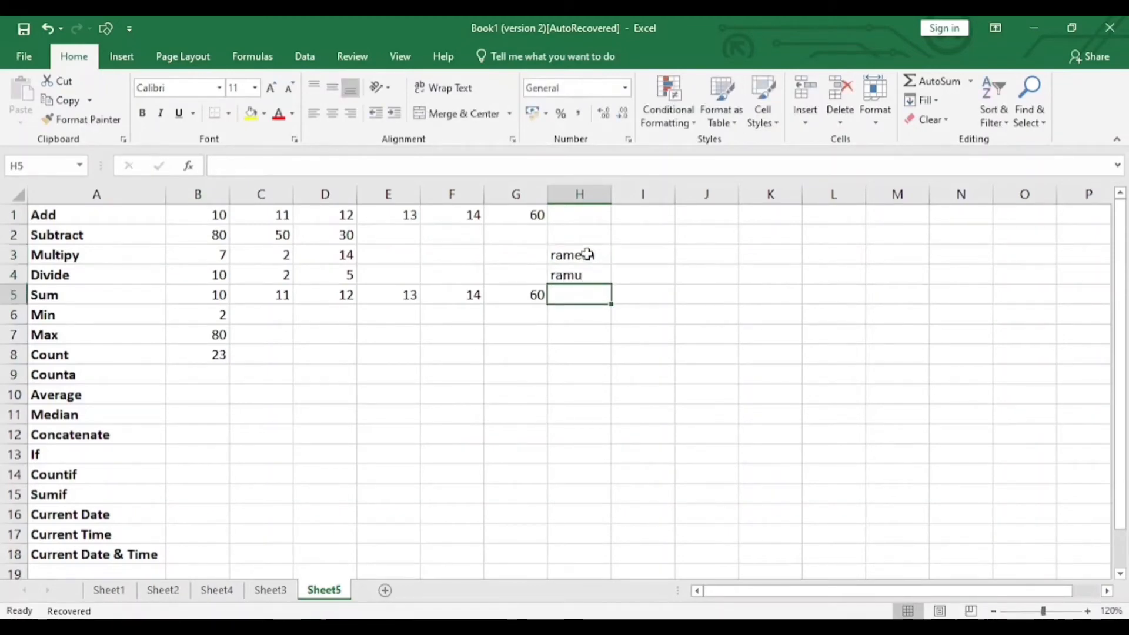
pyautogui.write('venkat')
pyautogui.press('Left')
pyautogui.press('Down')
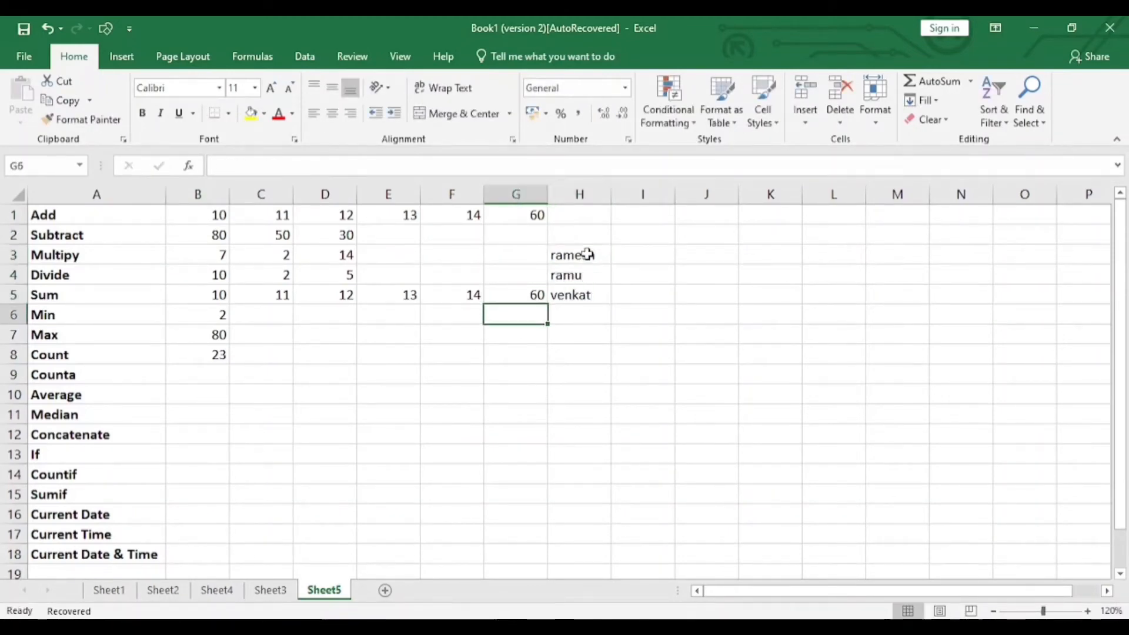
# Enter the formula =COUNTA(B1:H8) in B9 to count all non-empty cells, including the text entries
pyautogui.click(189, 375)
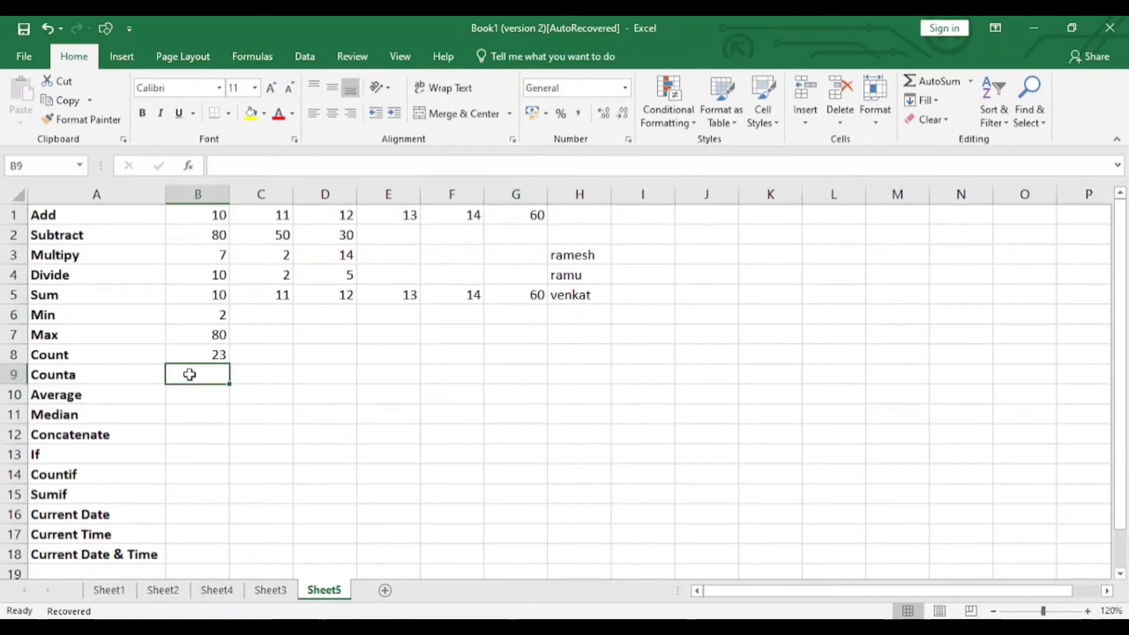
pyautogui.write('=voun')
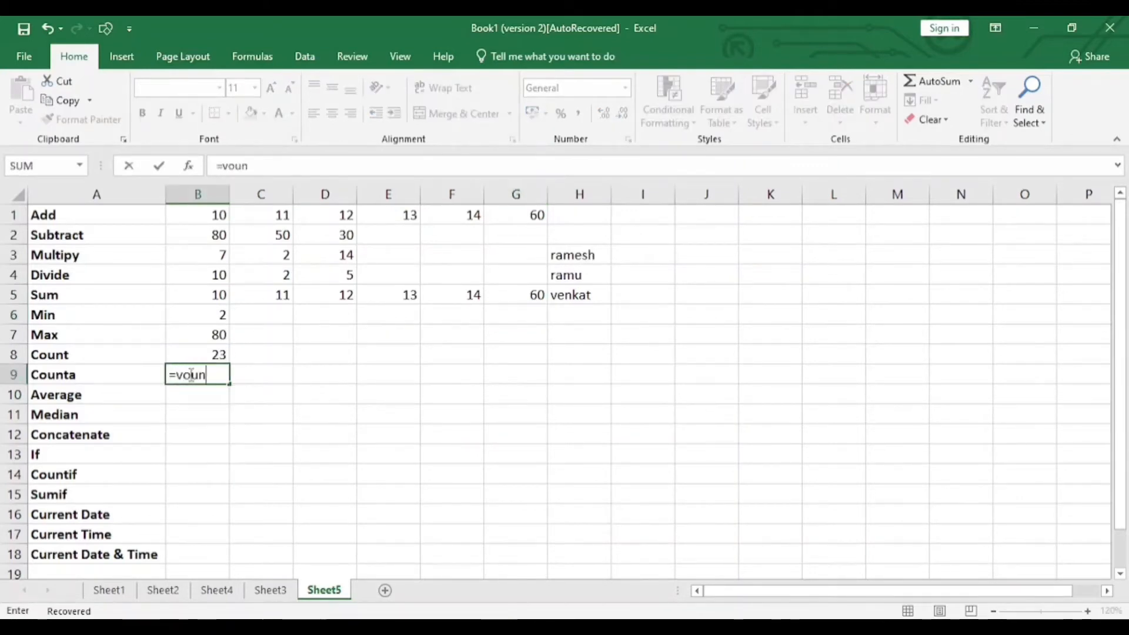
pyautogui.press('BackSpace')
pyautogui.press('BackSpace')
pyautogui.write('count')
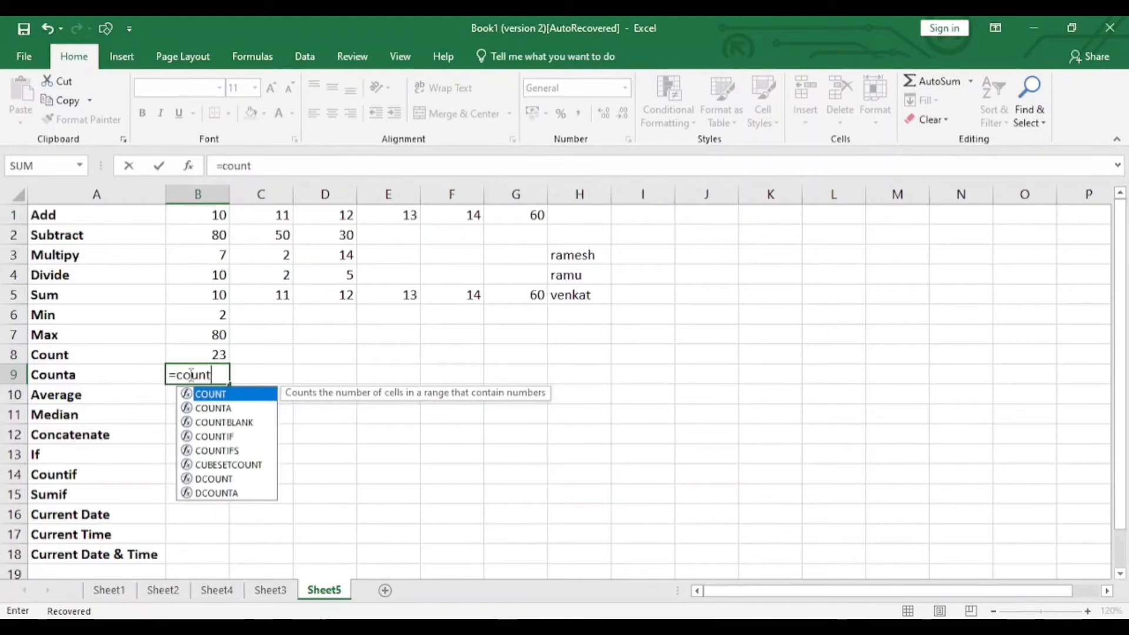
pyautogui.write('a')
pyautogui.press('Tab')
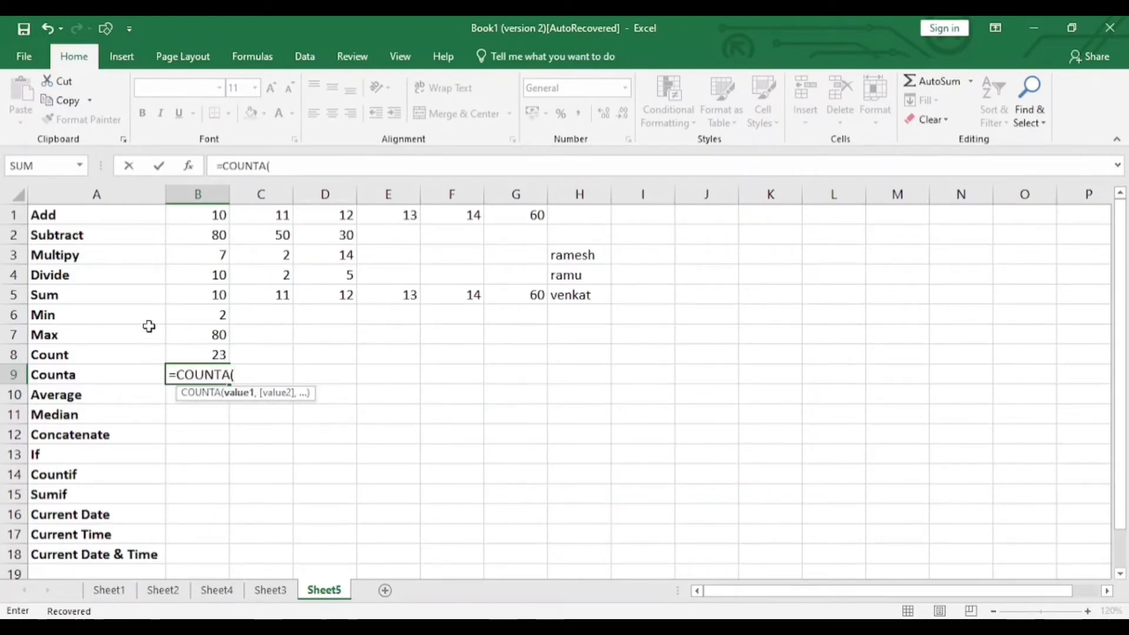
pyautogui.moveTo(203, 218); pyautogui.dragTo(557, 355)
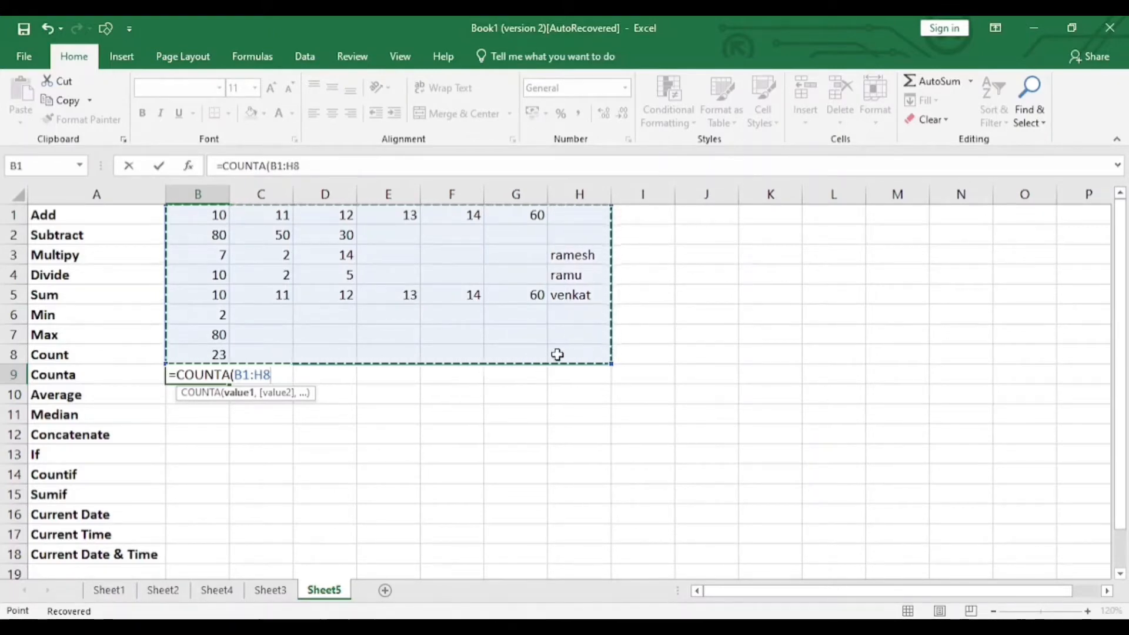
pyautogui.write(')')
pyautogui.press('Return')
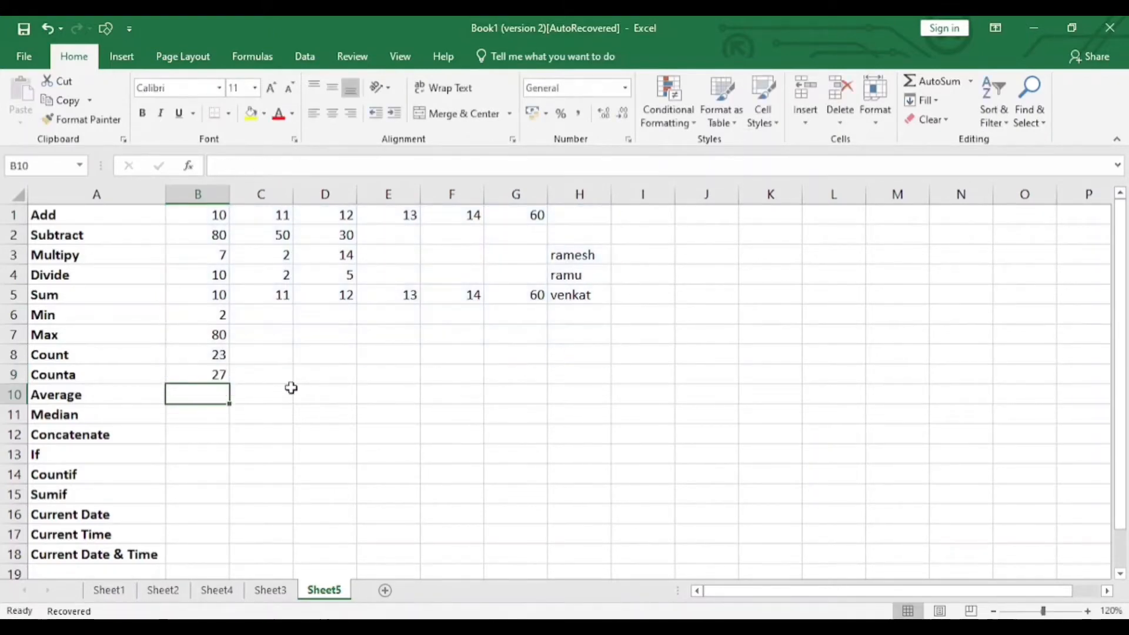
# Compare the COUNT formula in B8 with the COUNTA formula in B9, looking at the empty and filled cells in their ranges
pyautogui.click(206, 355)
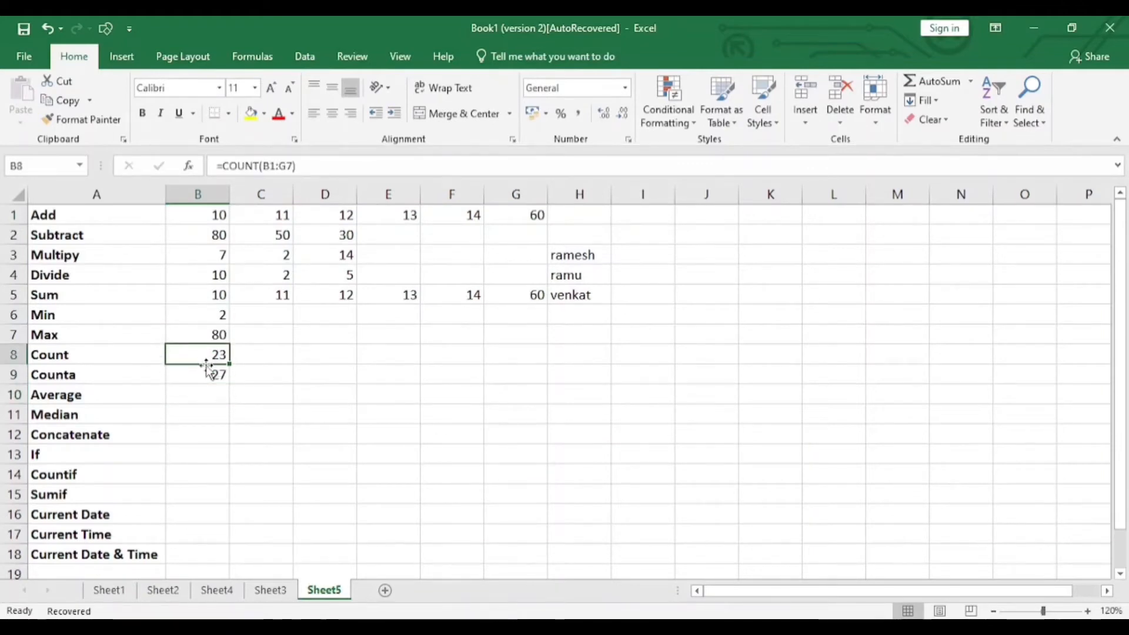
pyautogui.click(206, 381)
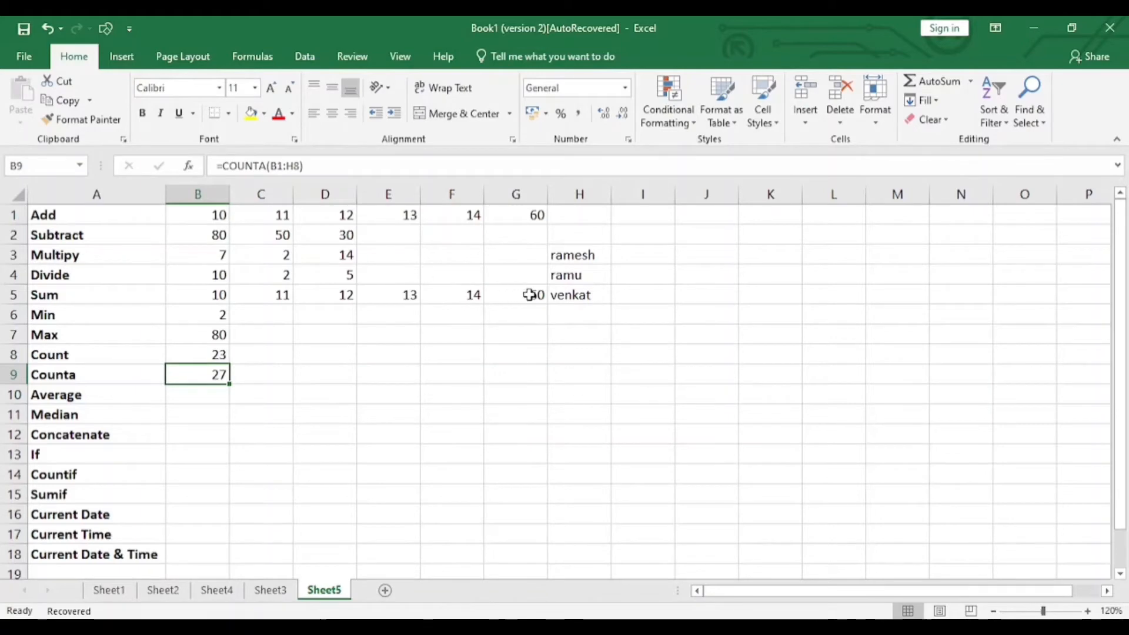
pyautogui.click(198, 356)
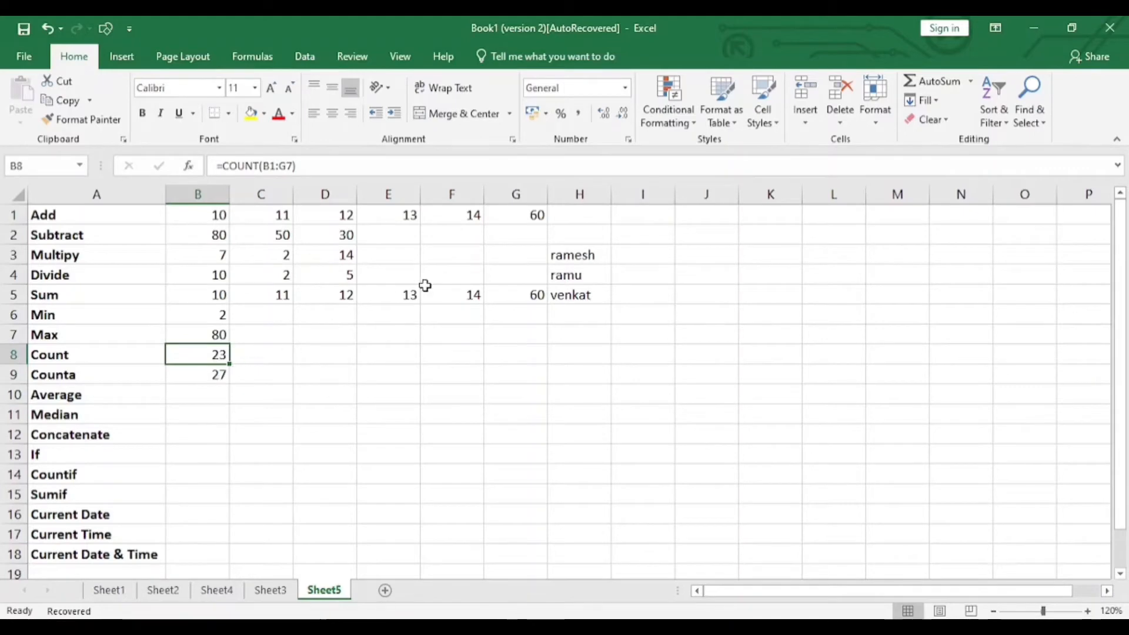
pyautogui.click(414, 257)
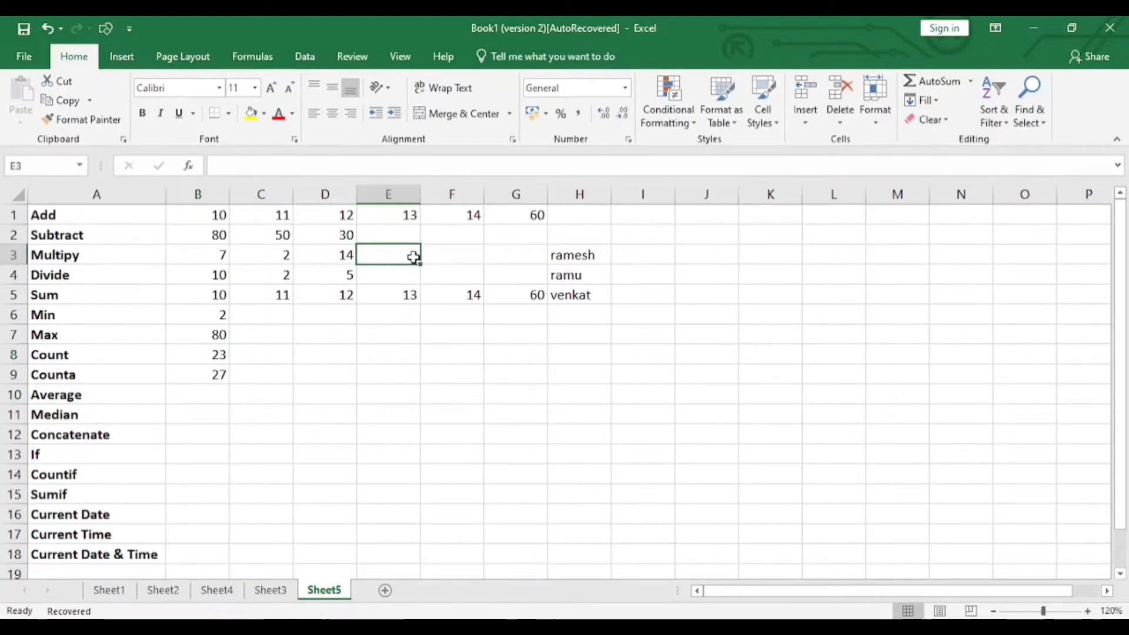
pyautogui.click(450, 262)
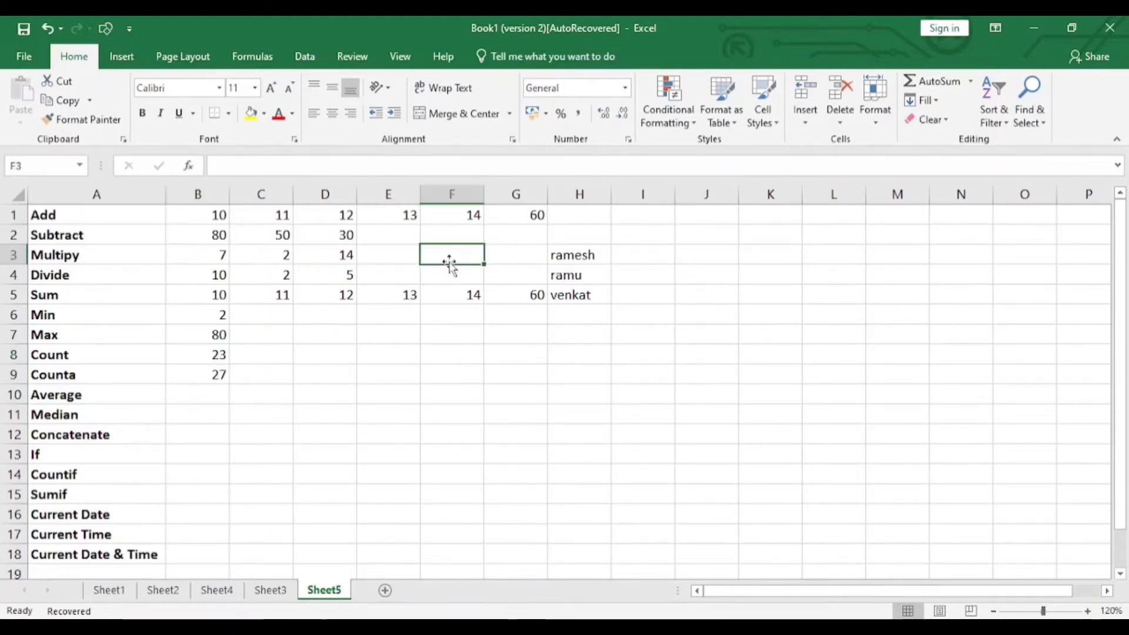
pyautogui.click(344, 295)
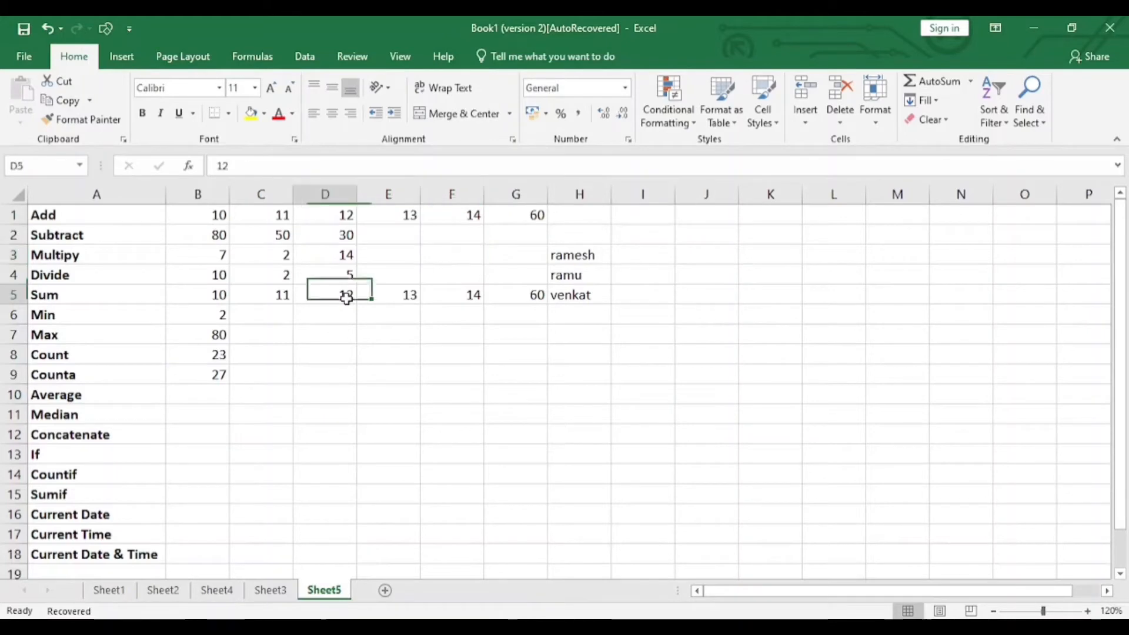
pyautogui.click(214, 374)
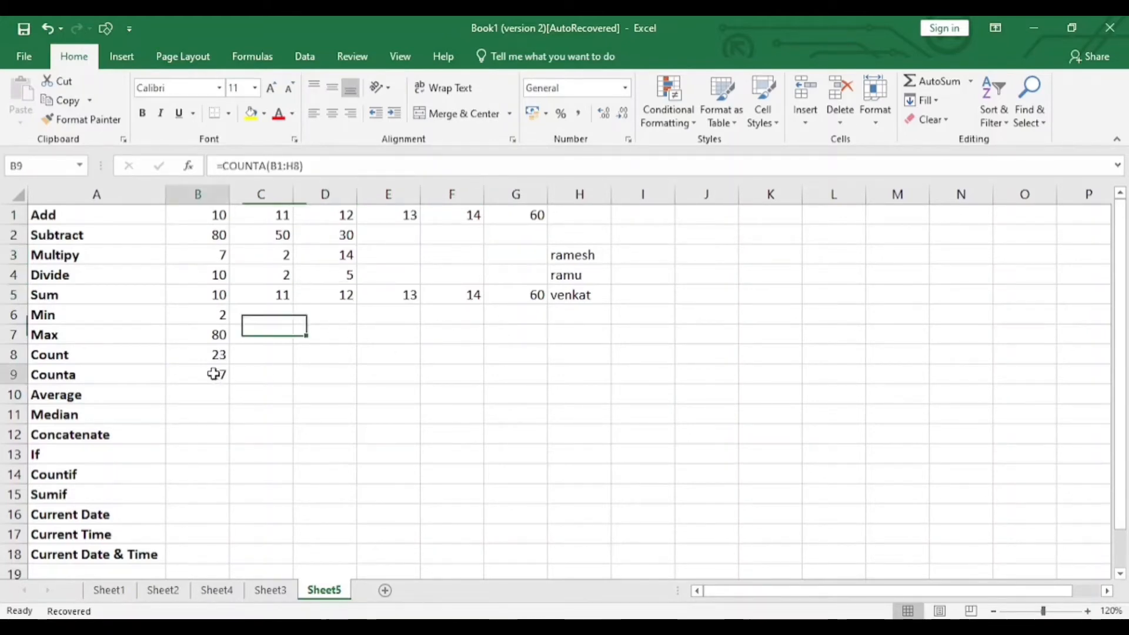
pyautogui.click(193, 397)
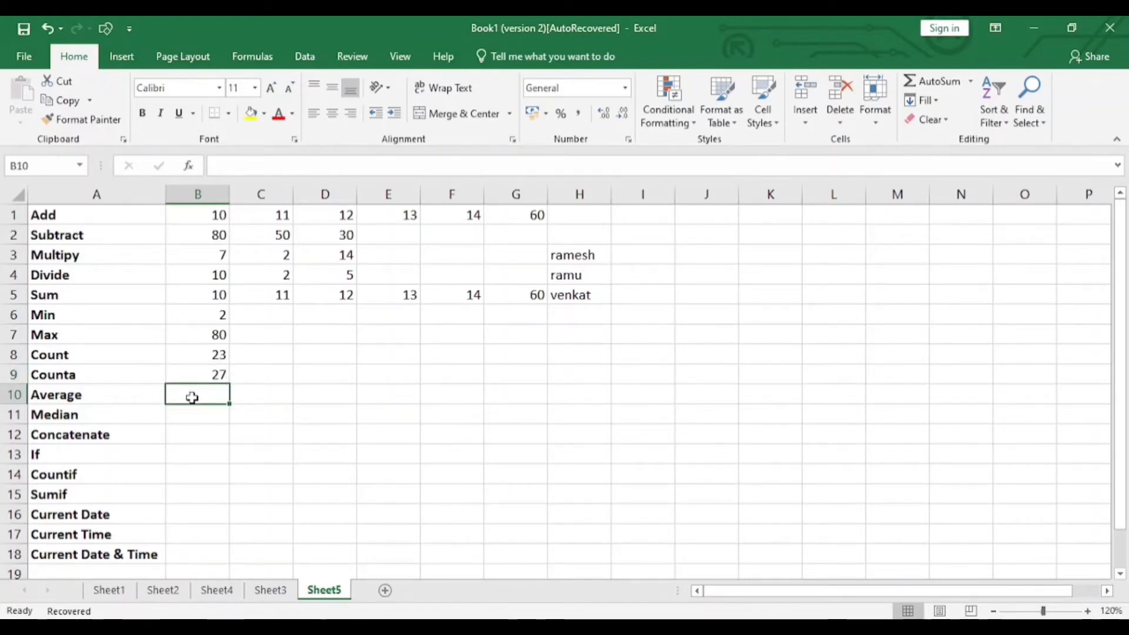
pyautogui.click(709, 257)
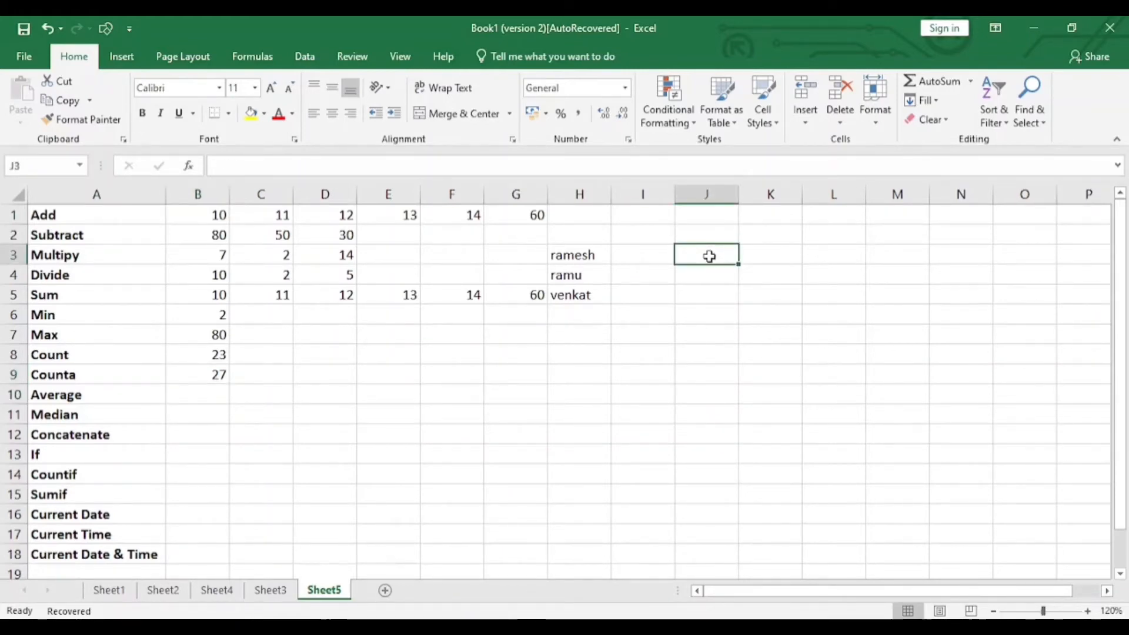
# Enter 30 in J3 and fill it down to J11 as a series increasing by one
pyautogui.write('302')
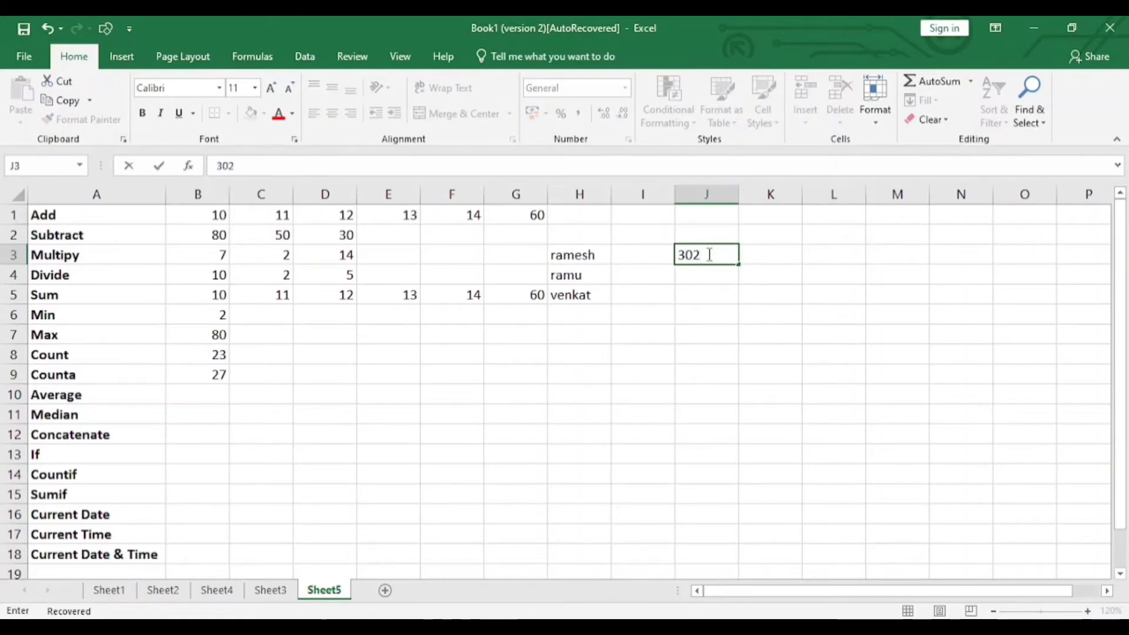
pyautogui.press('BackSpace')
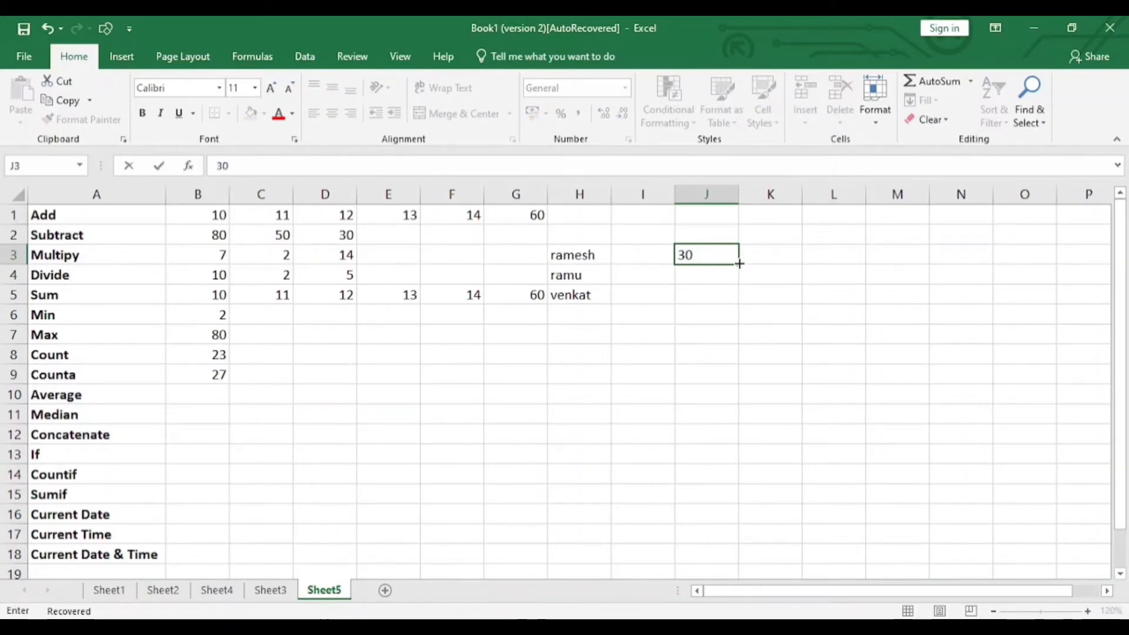
pyautogui.moveTo(739, 265); pyautogui.dragTo(743, 421)
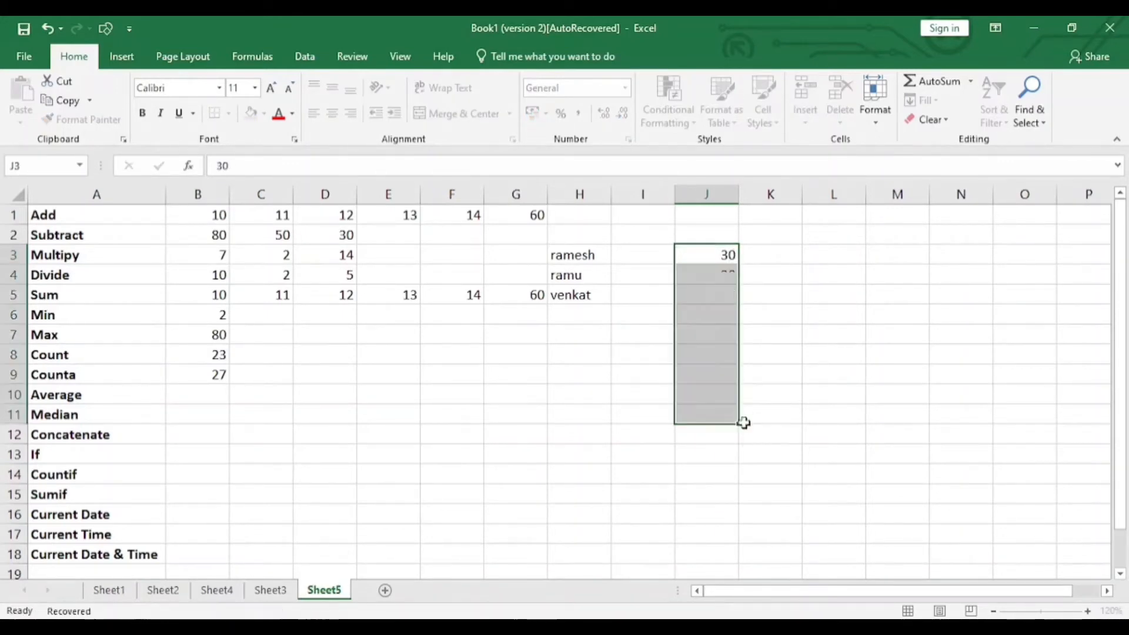
pyautogui.click(753, 434)
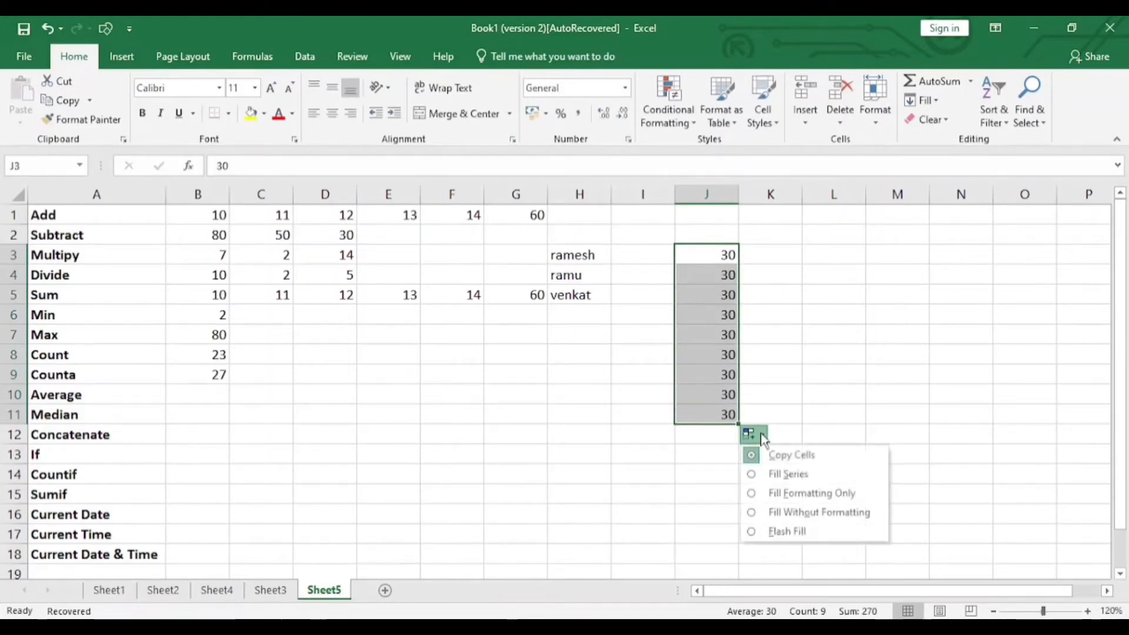
pyautogui.click(758, 474)
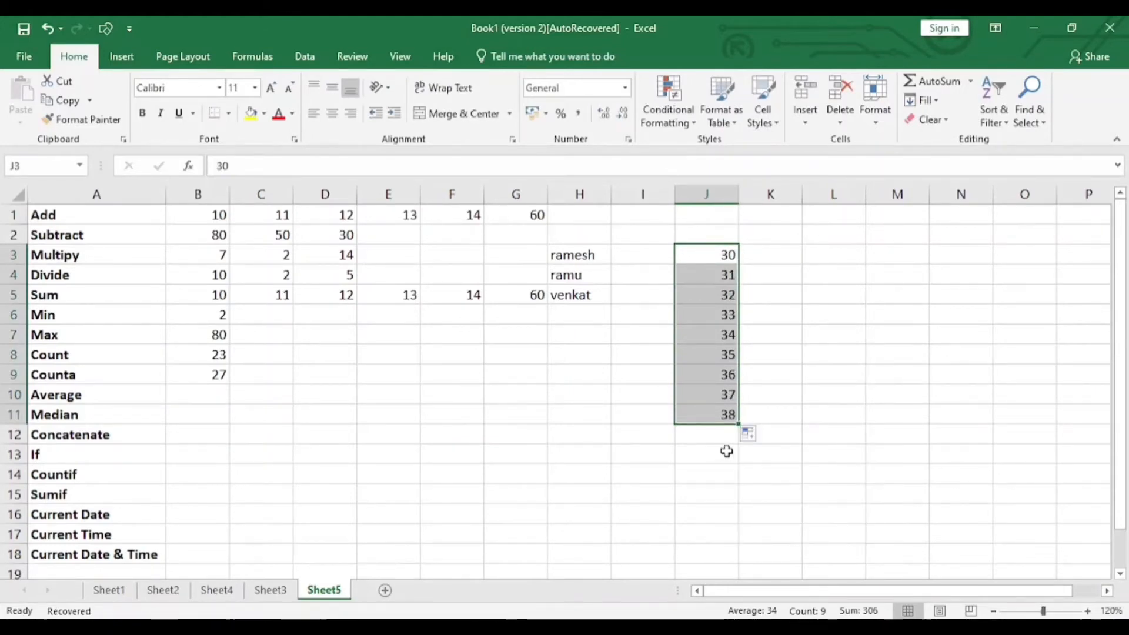
# Enter the formula =AVERAGE(J3:J11) in J12 to average the number series above it
pyautogui.click(706, 435)
pyautogui.write('=')
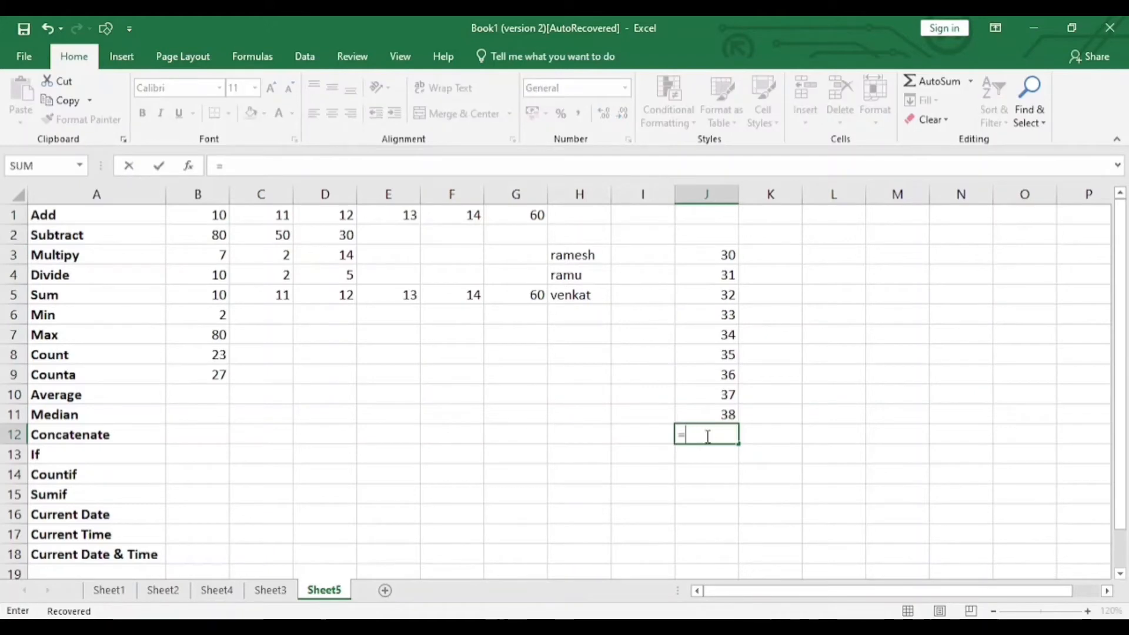
pyautogui.write('ave')
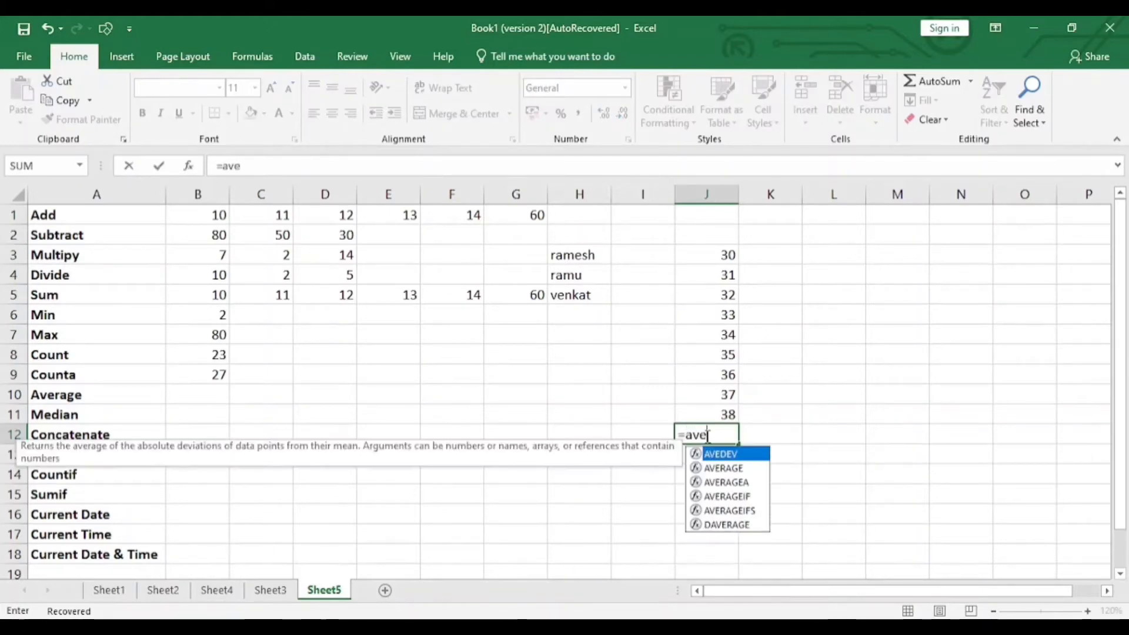
pyautogui.write('ra')
pyautogui.press('Tab')
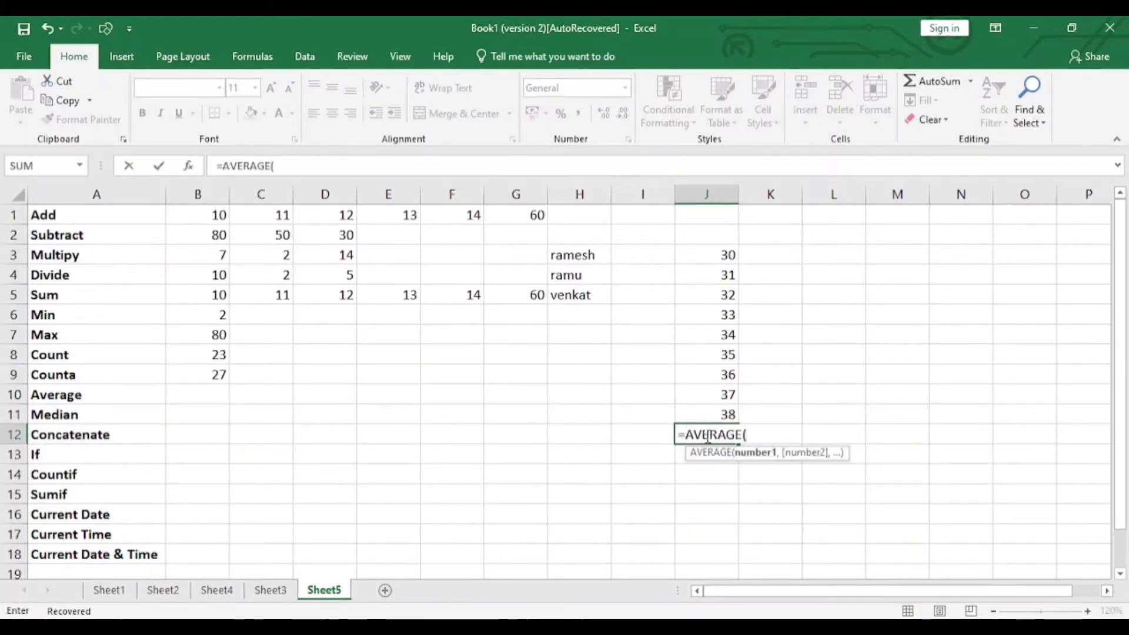
pyautogui.moveTo(726, 252); pyautogui.dragTo(732, 411)
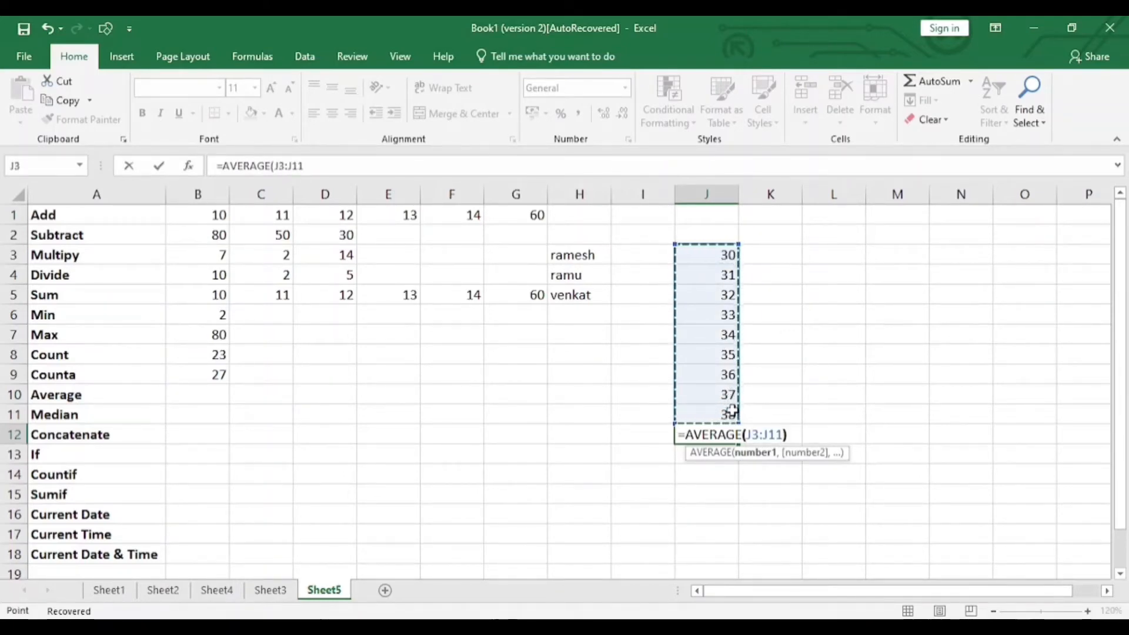
pyautogui.write(')')
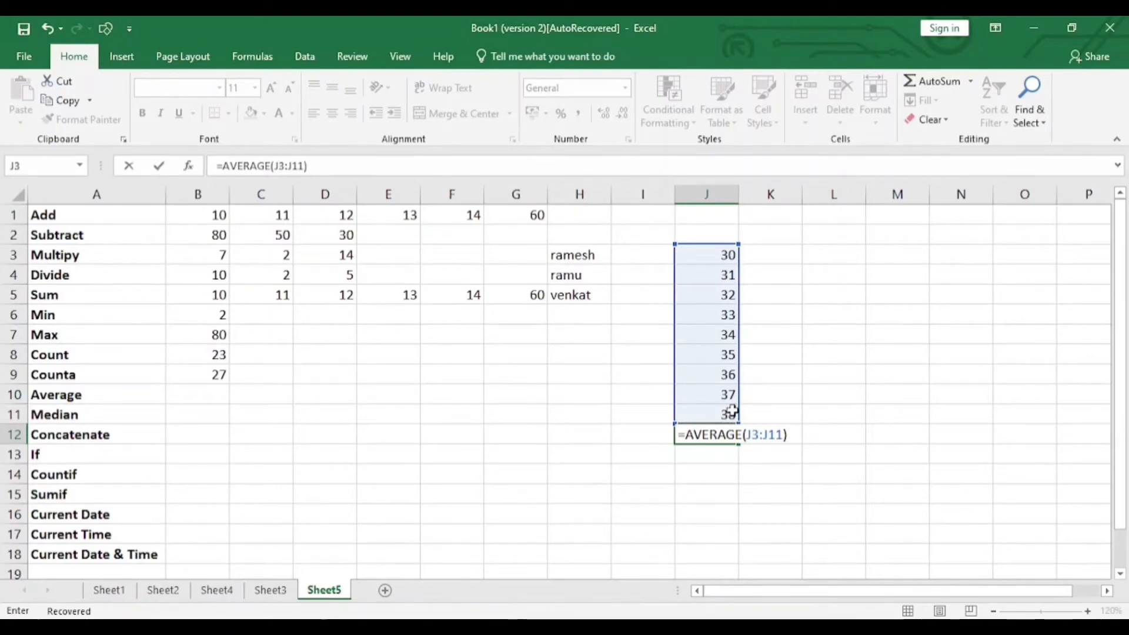
pyautogui.press('Return')
pyautogui.click(717, 437)
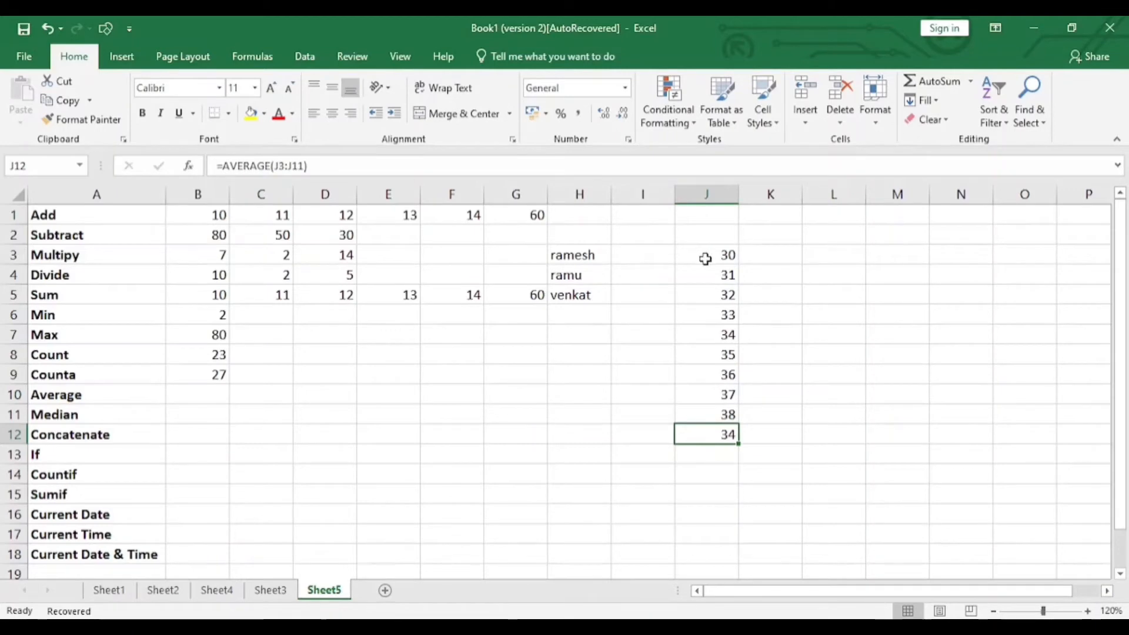
pyautogui.moveTo(705, 259); pyautogui.dragTo(715, 410)
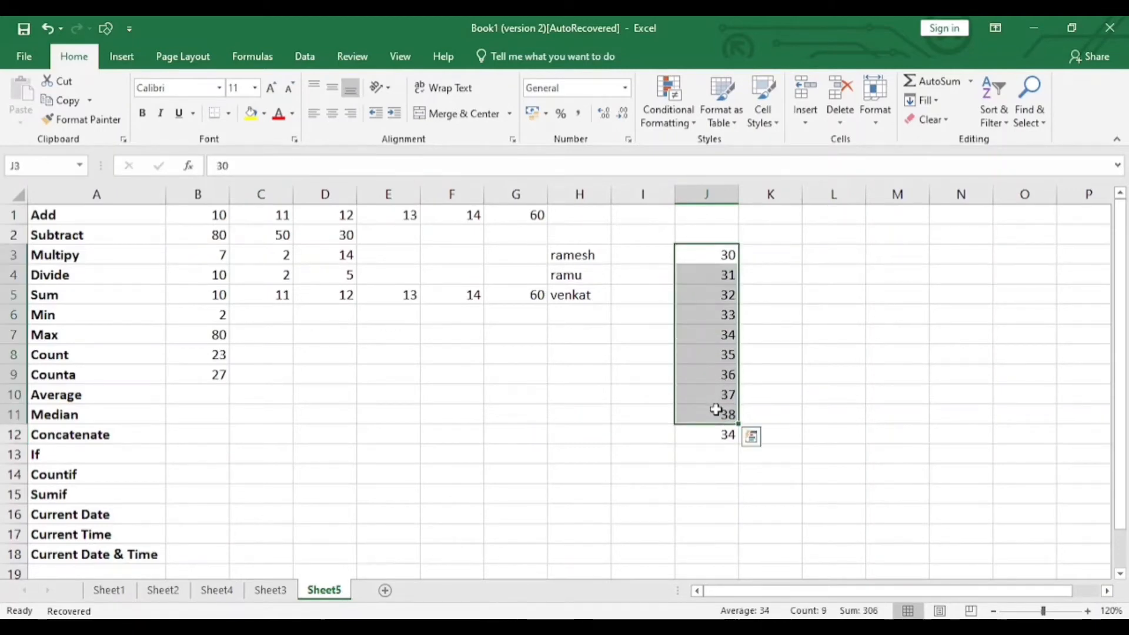
pyautogui.click(201, 395)
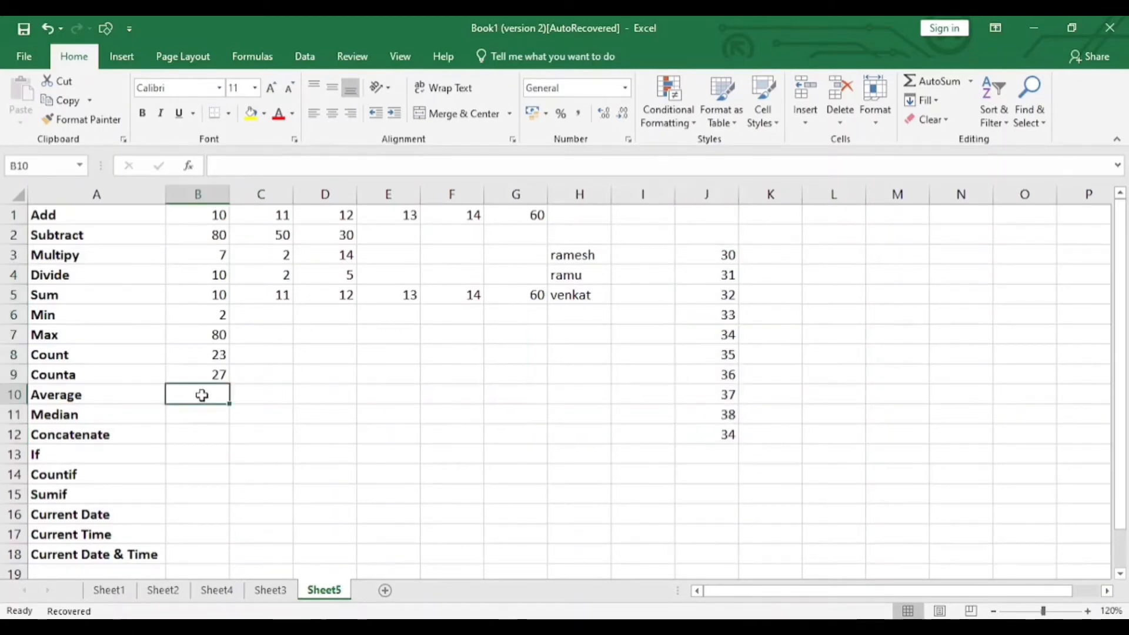
# Enter the formula =MEDIAN(B1:B9) in B11 beside the Median label and make the cell bold
pyautogui.click(194, 418)
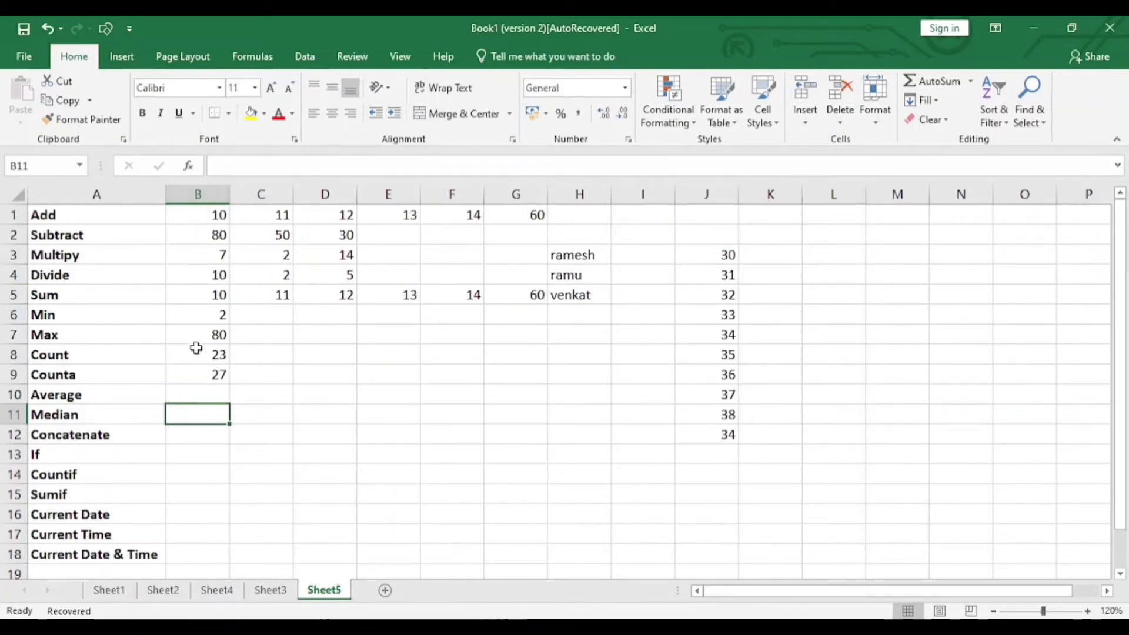
pyautogui.hotkey('ctrl', 'b')
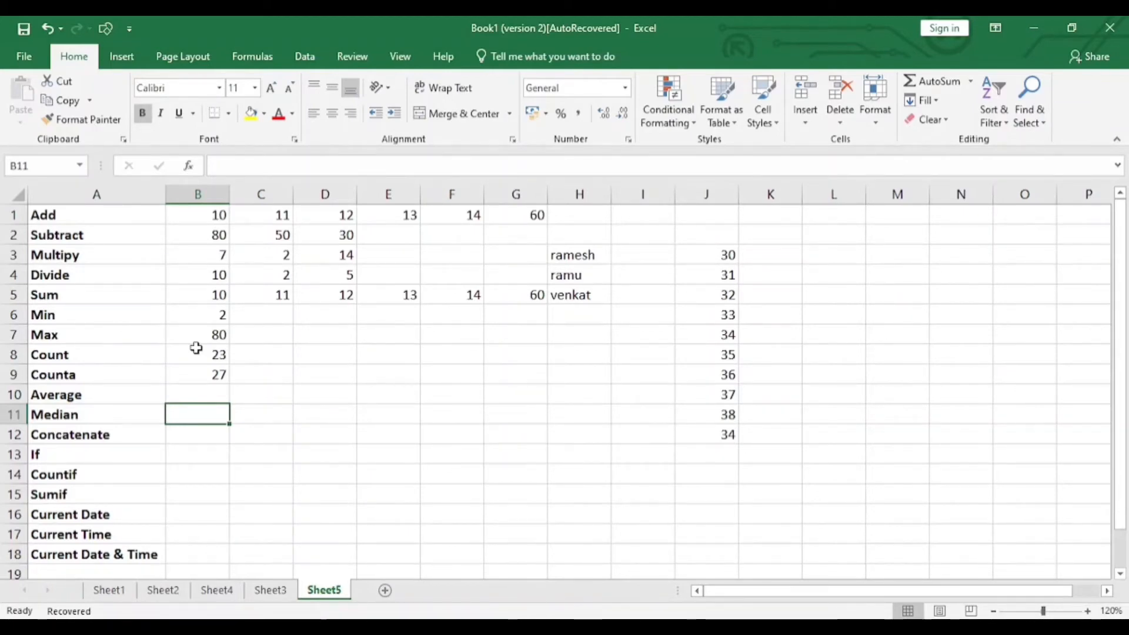
pyautogui.write('=medi')
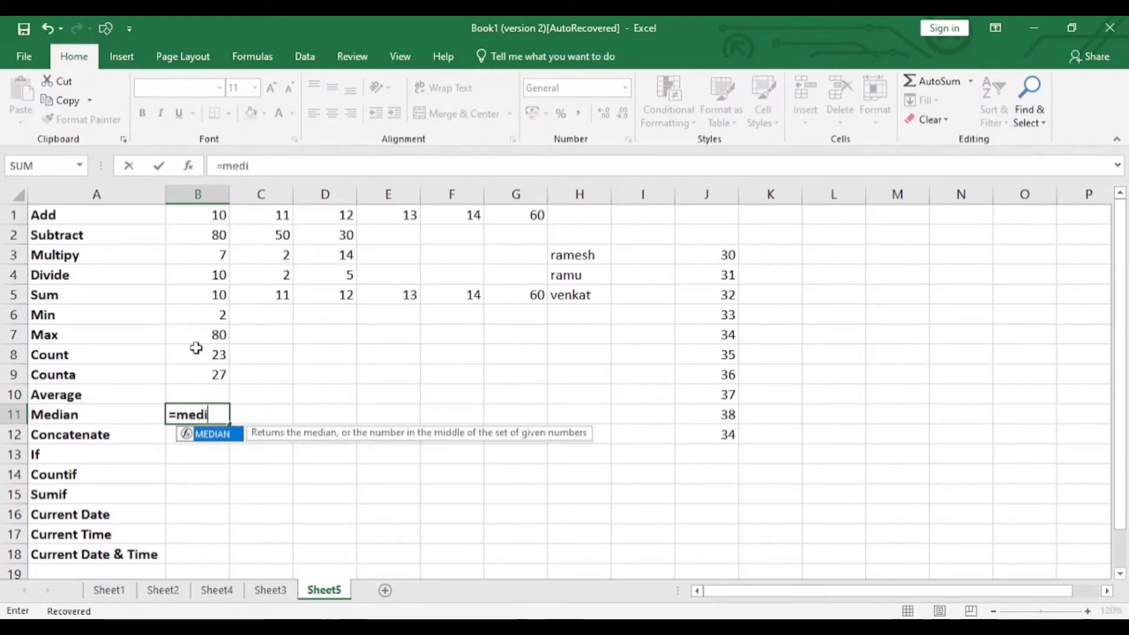
pyautogui.press('Tab')
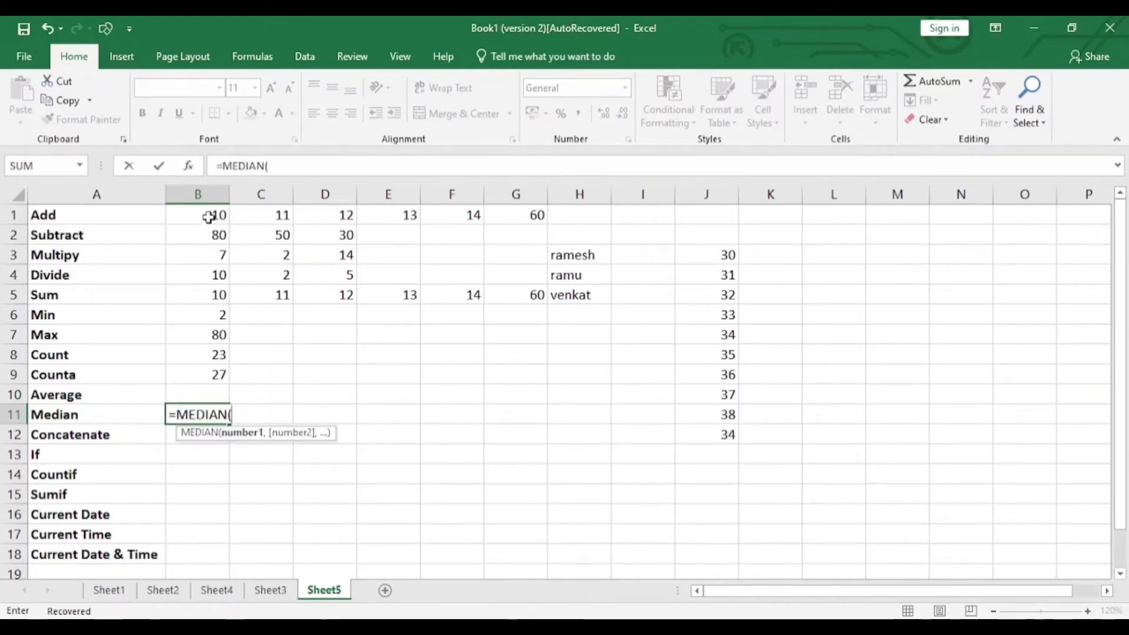
pyautogui.moveTo(209, 215); pyautogui.dragTo(216, 369)
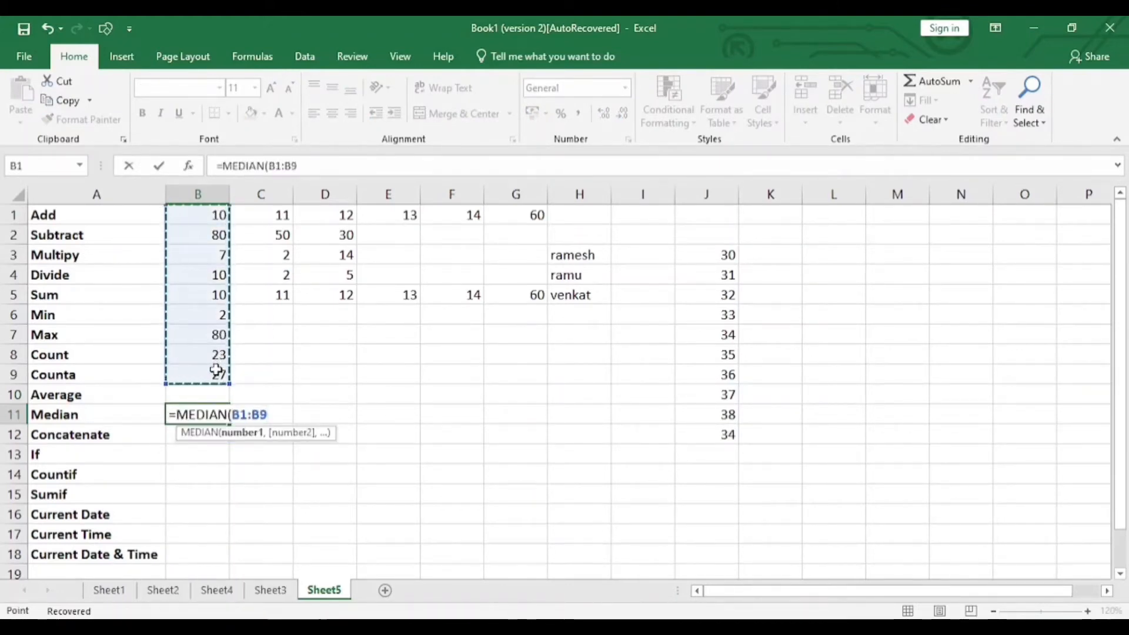
pyautogui.write(')')
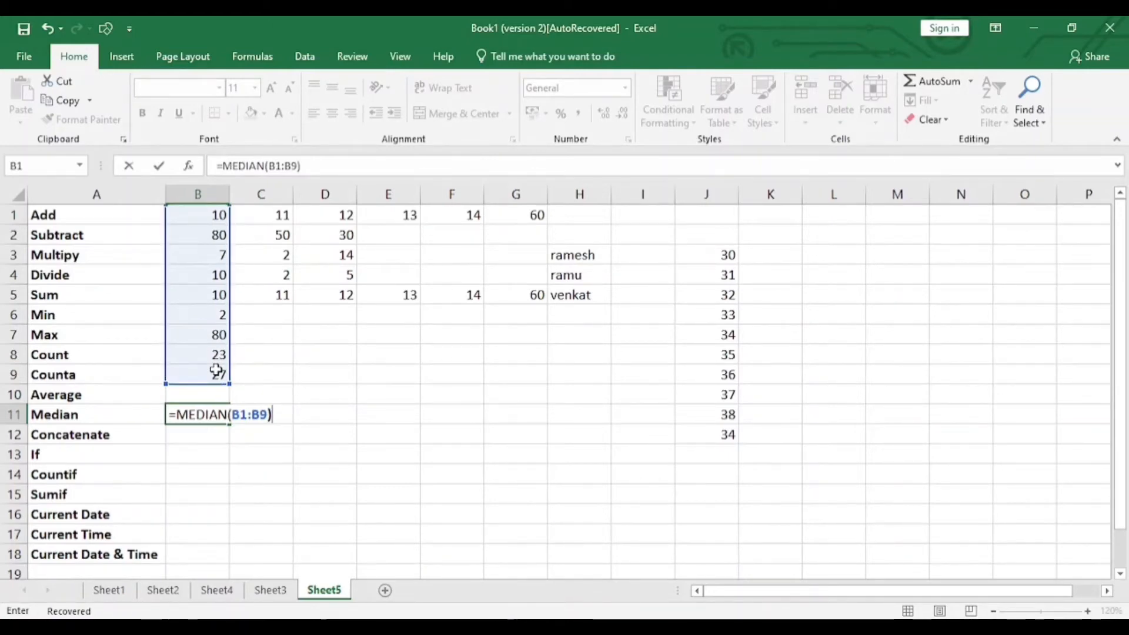
pyautogui.press('Return')
pyautogui.click(212, 415)
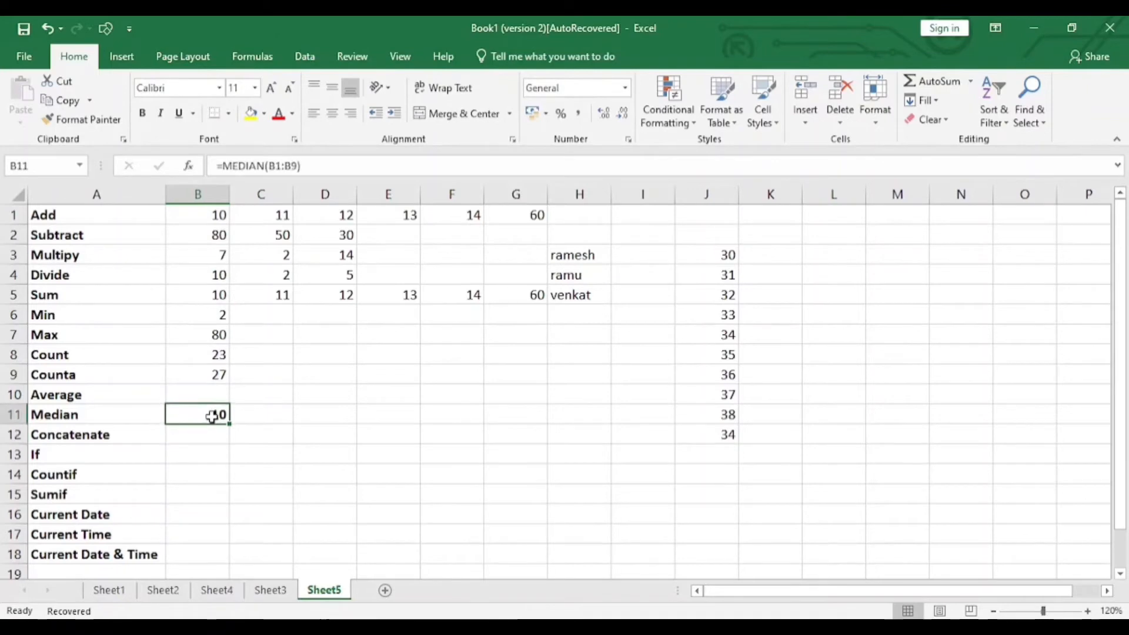
pyautogui.hotkey('ctrl', 'b')
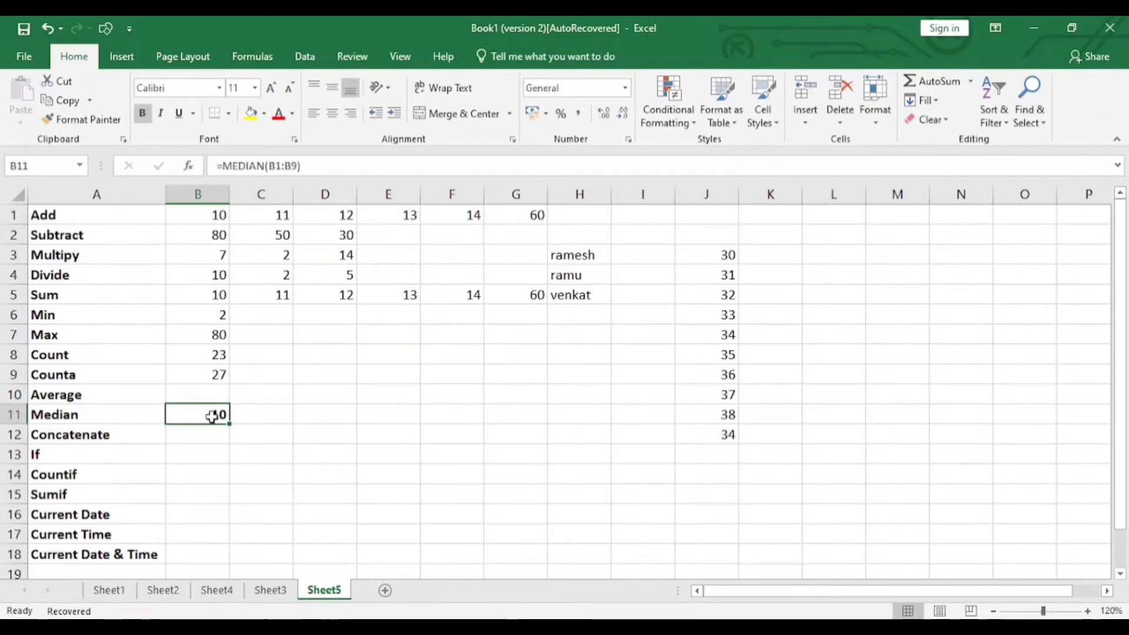
# Enter a sample first name in F12 and the word "learnings" in G12 as texts for concatenation
pyautogui.click(197, 436)
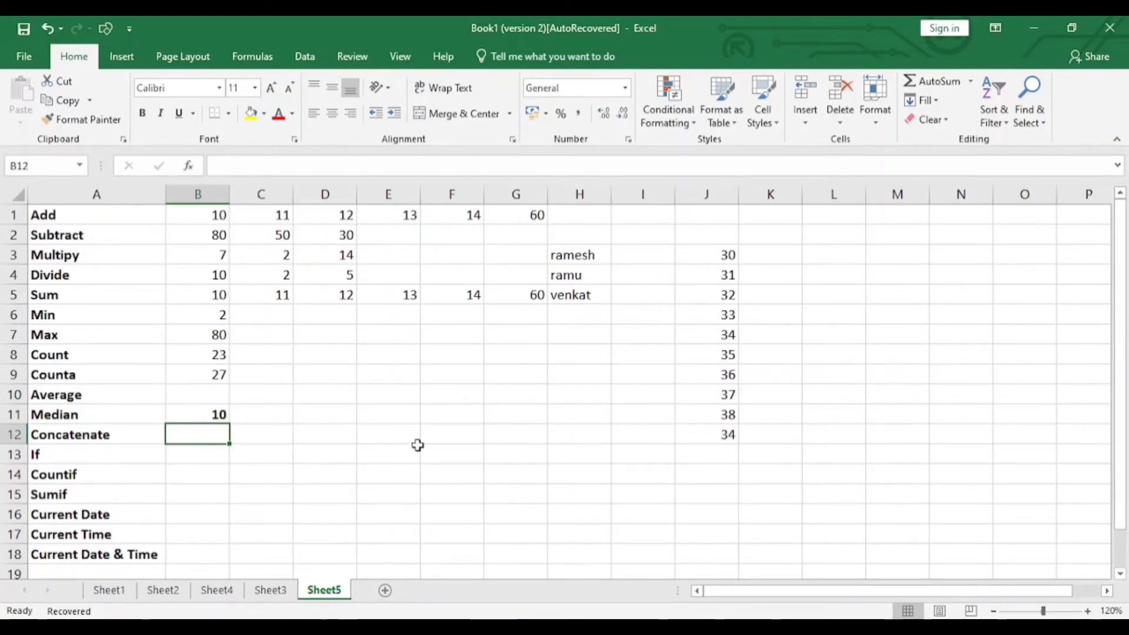
pyautogui.click(439, 437)
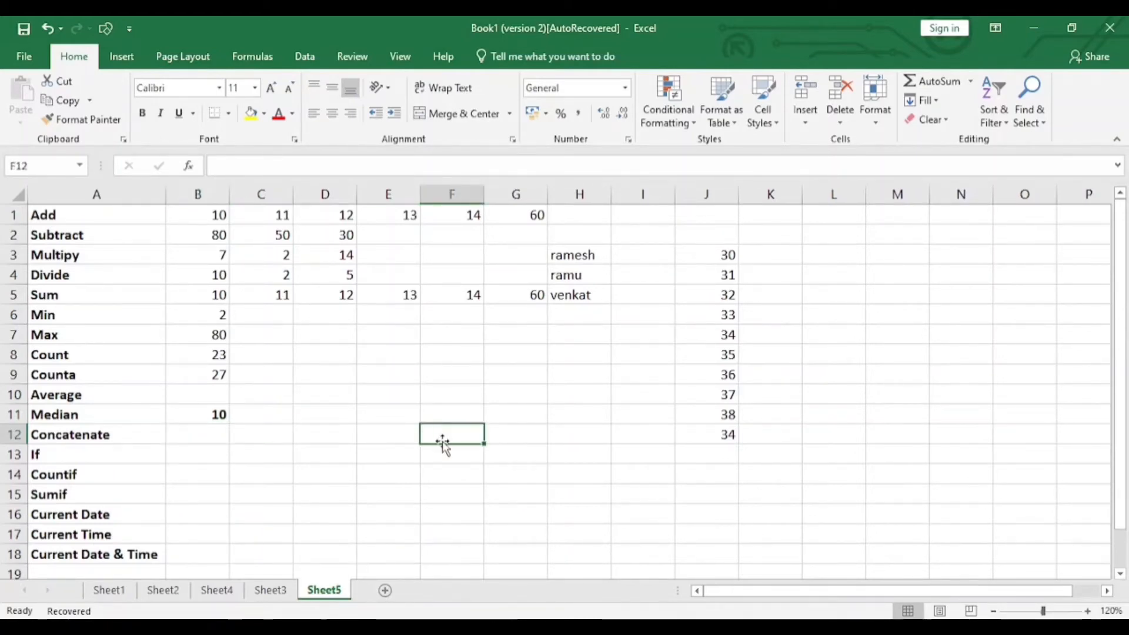
pyautogui.write('ramesh')
pyautogui.press('Tab')
pyautogui.write('learnings')
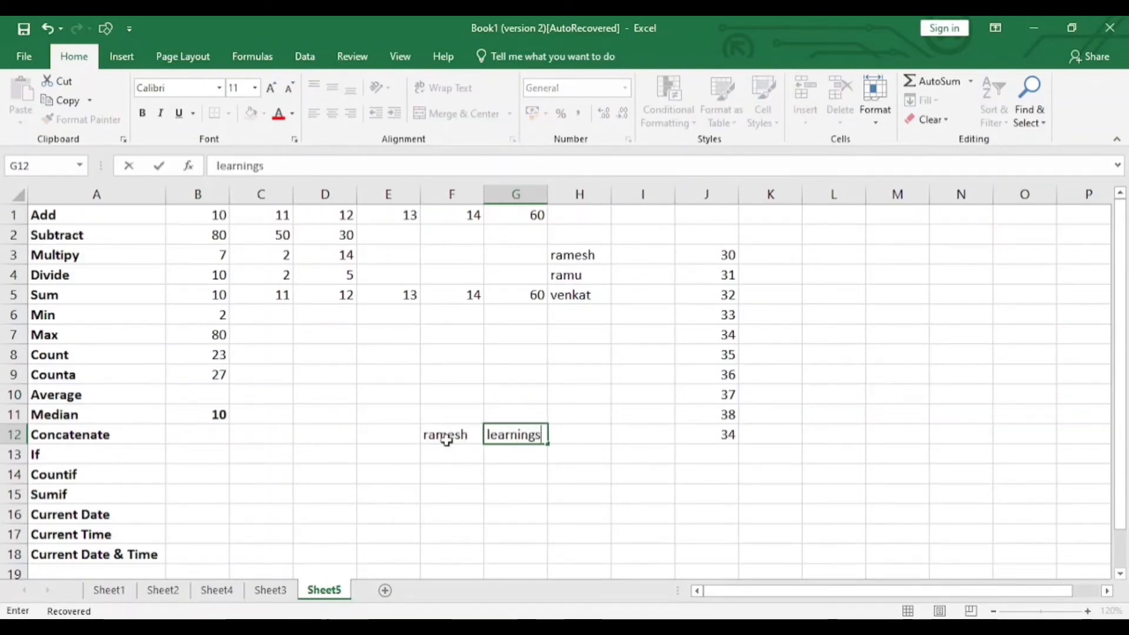
pyautogui.press('Tab')
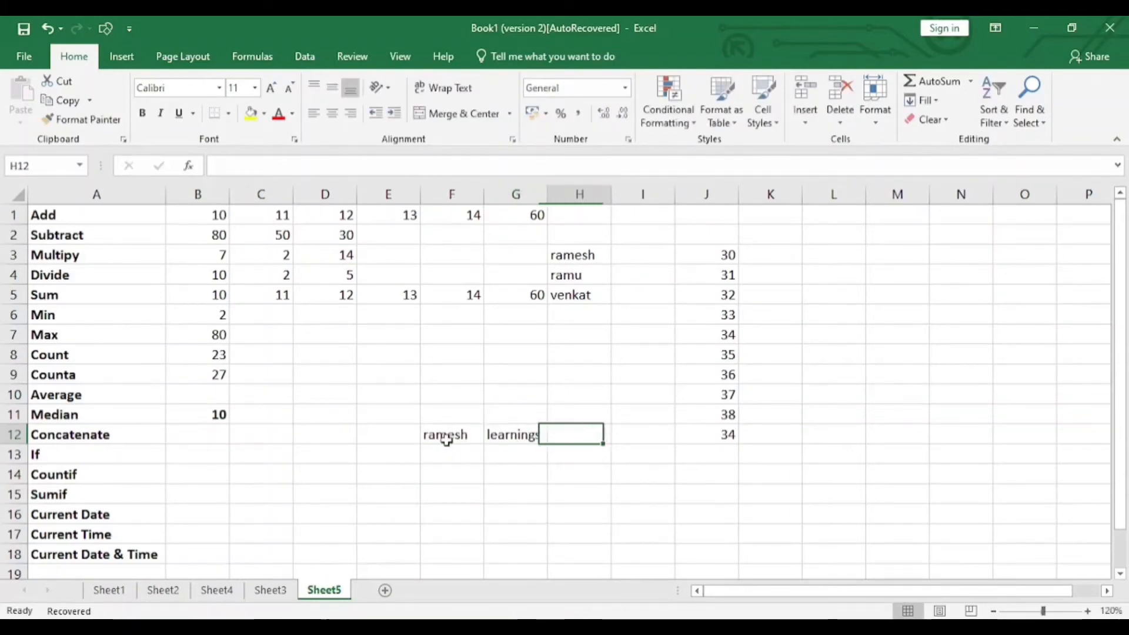
pyautogui.click(446, 438)
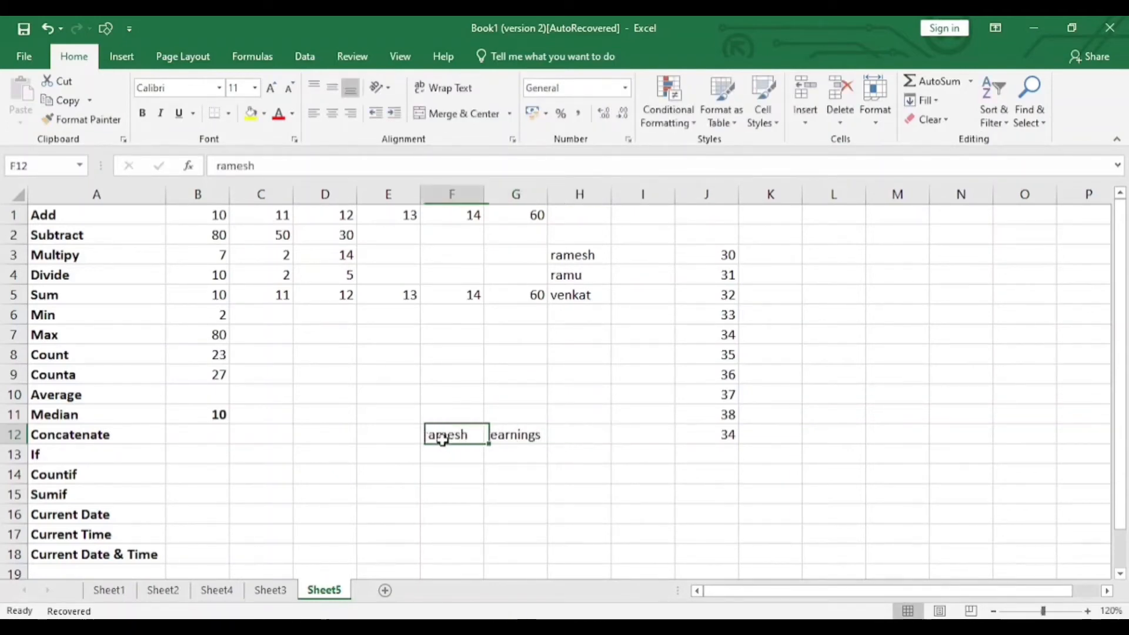
# Enter the formula =CONCATENATE(F12,G12) in B12 to join the two sample texts in that row
pyautogui.click(209, 438)
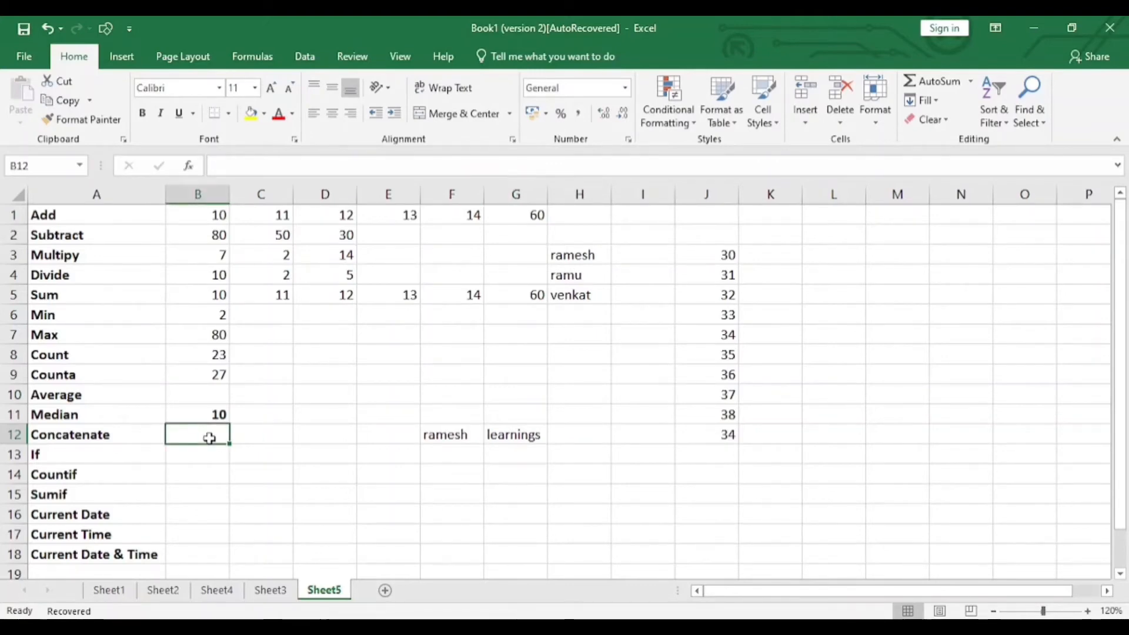
pyautogui.write('=con')
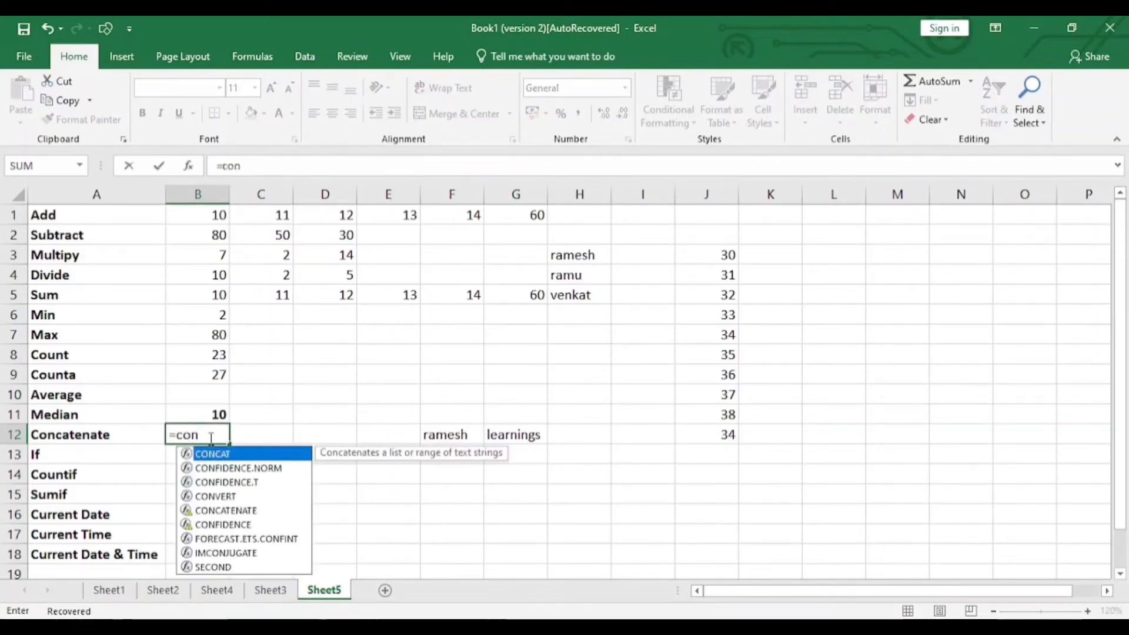
pyautogui.write('c')
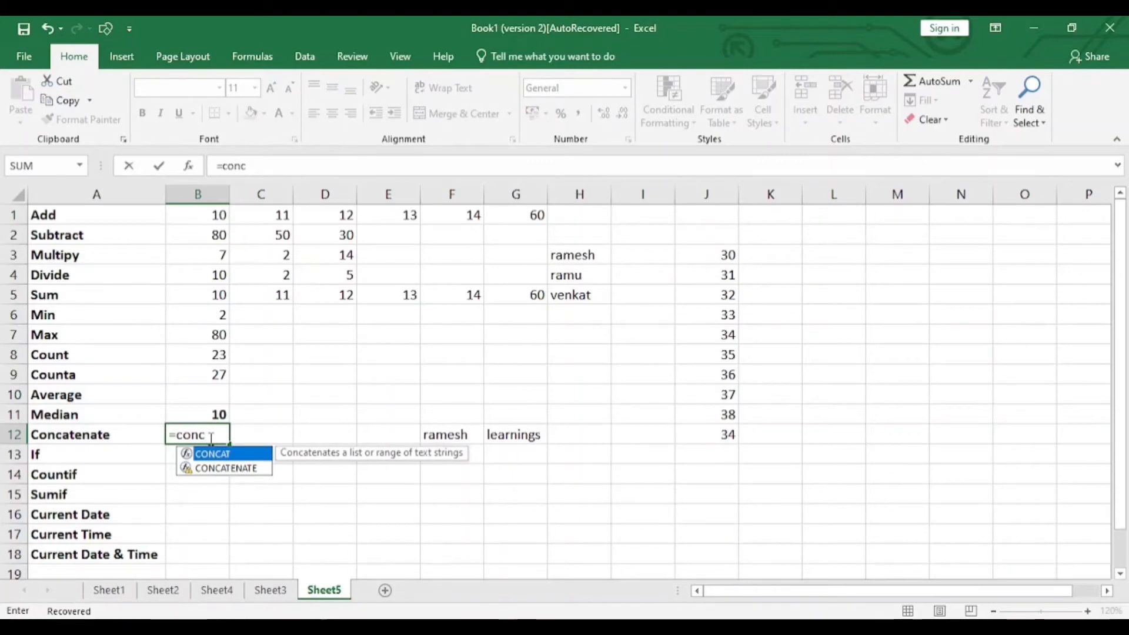
pyautogui.press('Down')
pyautogui.press('Tab')
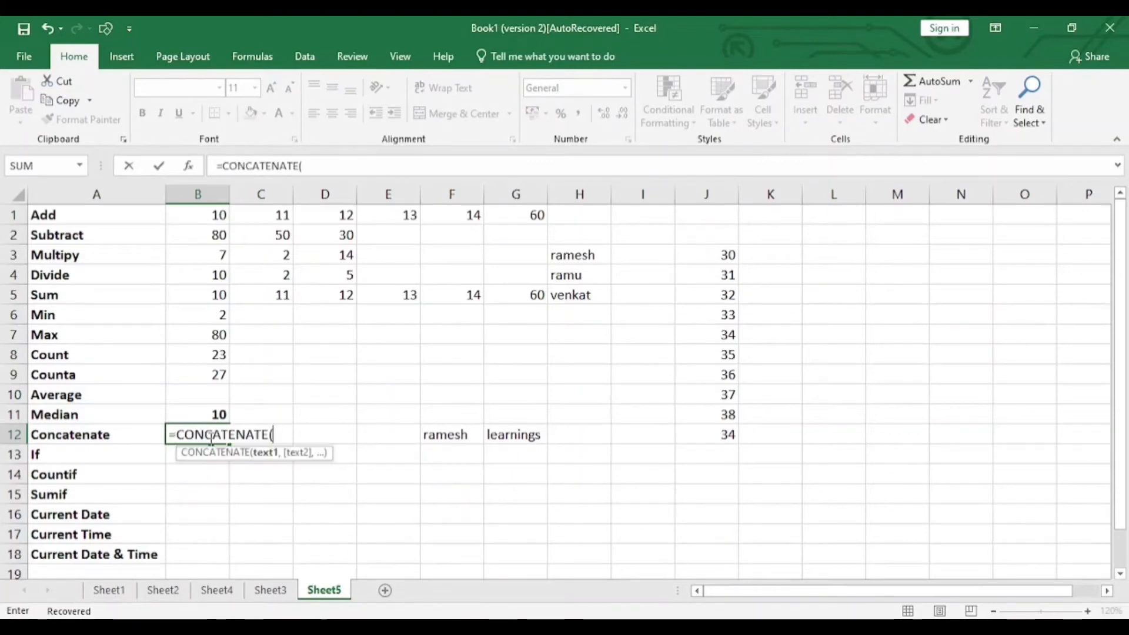
pyautogui.click(462, 435)
pyautogui.write(',')
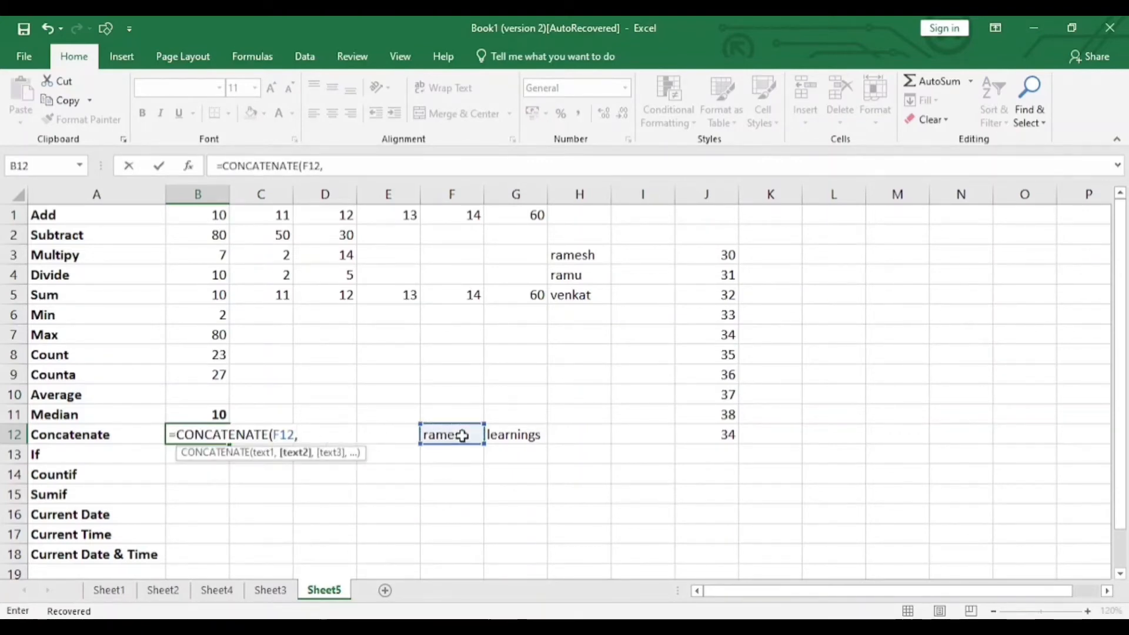
pyautogui.click(535, 436)
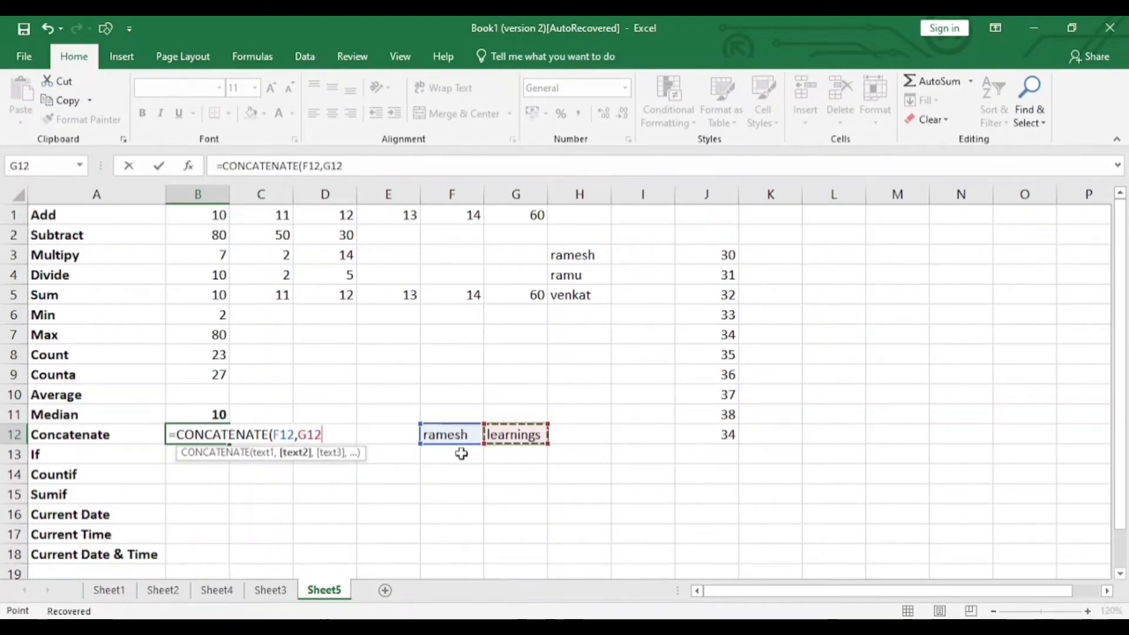
pyautogui.write(')')
pyautogui.press('Return')
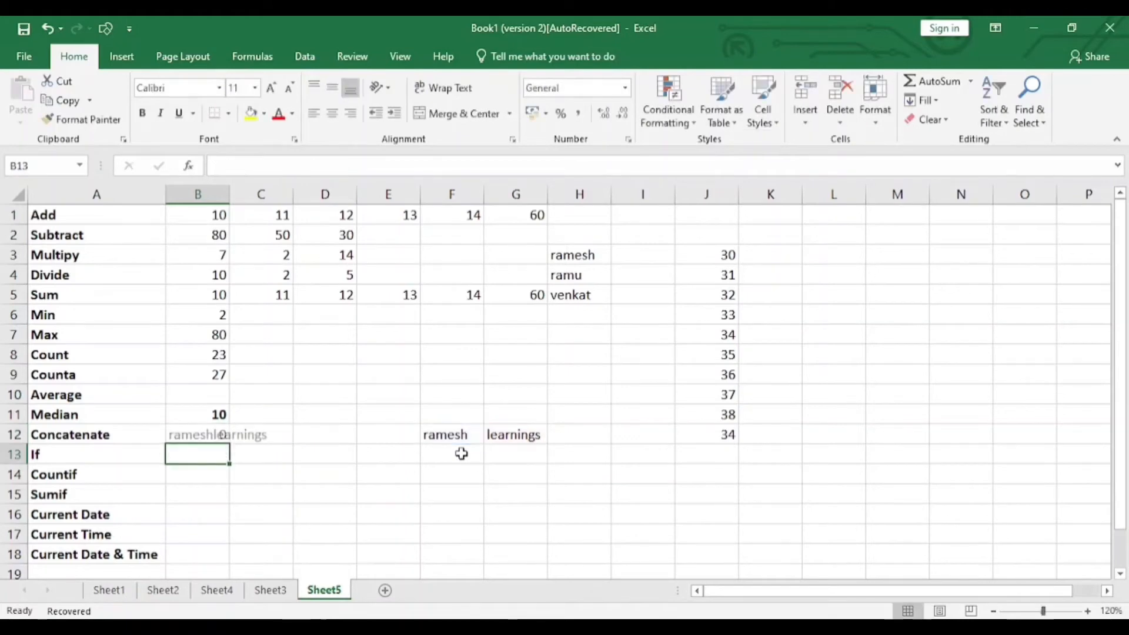
pyautogui.click(203, 433)
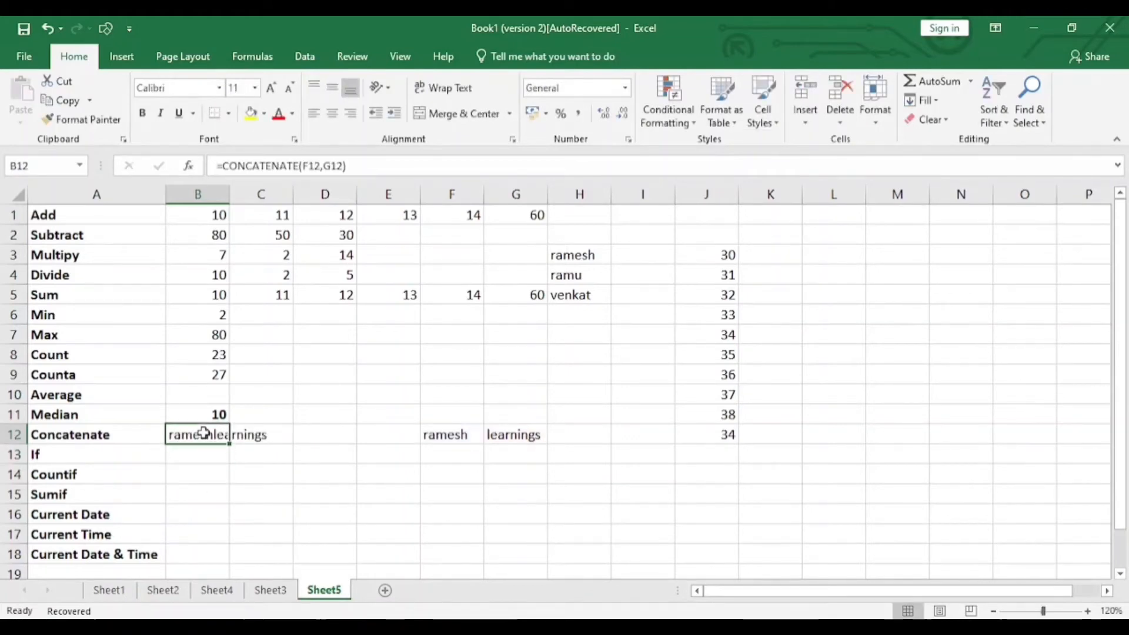
pyautogui.click(197, 456)
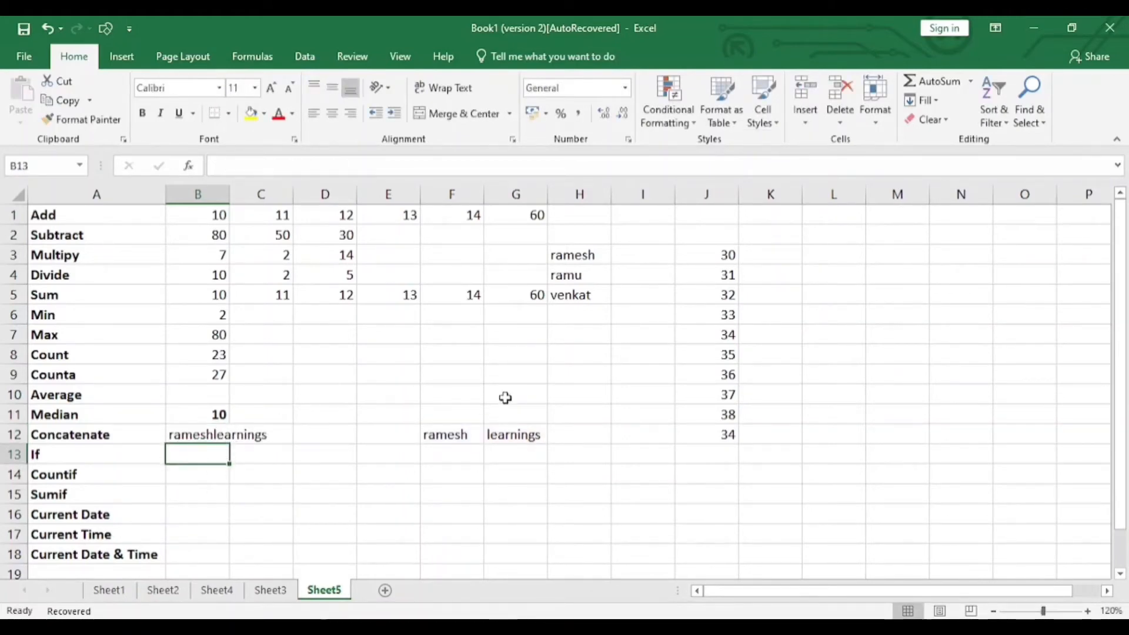
# Review the concatenation formula in B12 and return to the empty cell beside the If label
pyautogui.doubleClick(183, 435)
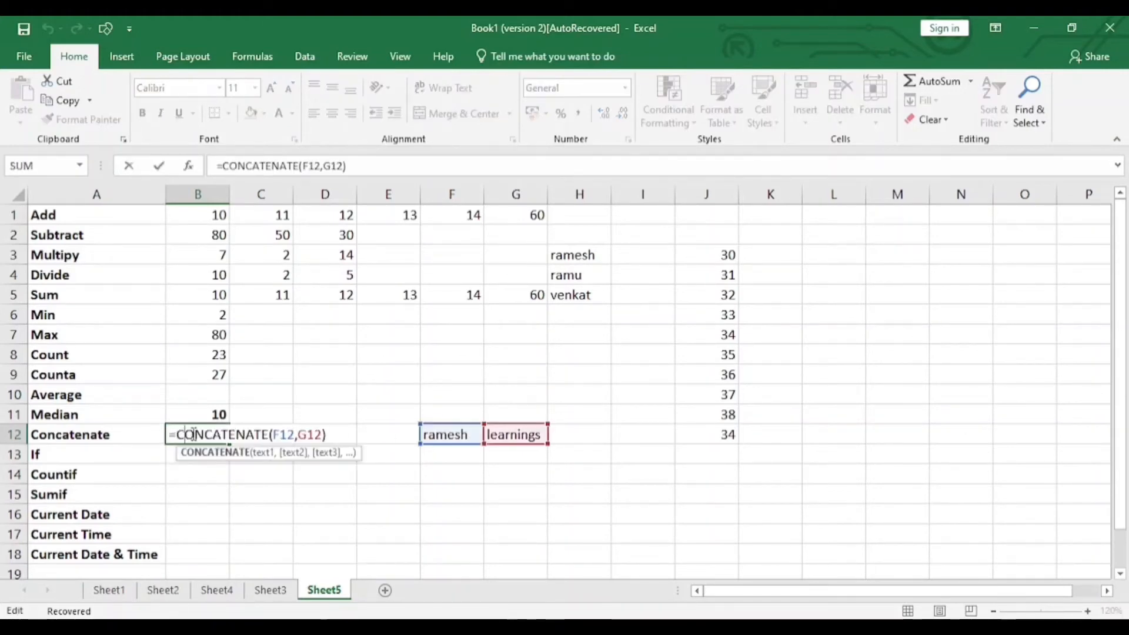
pyautogui.click(199, 475)
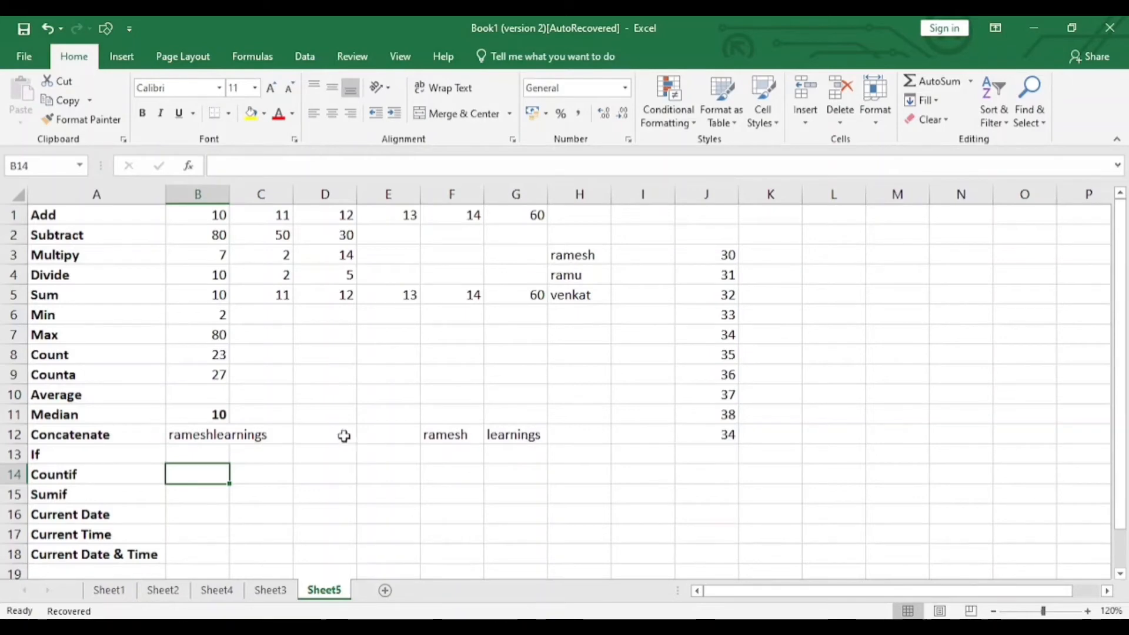
pyautogui.click(177, 456)
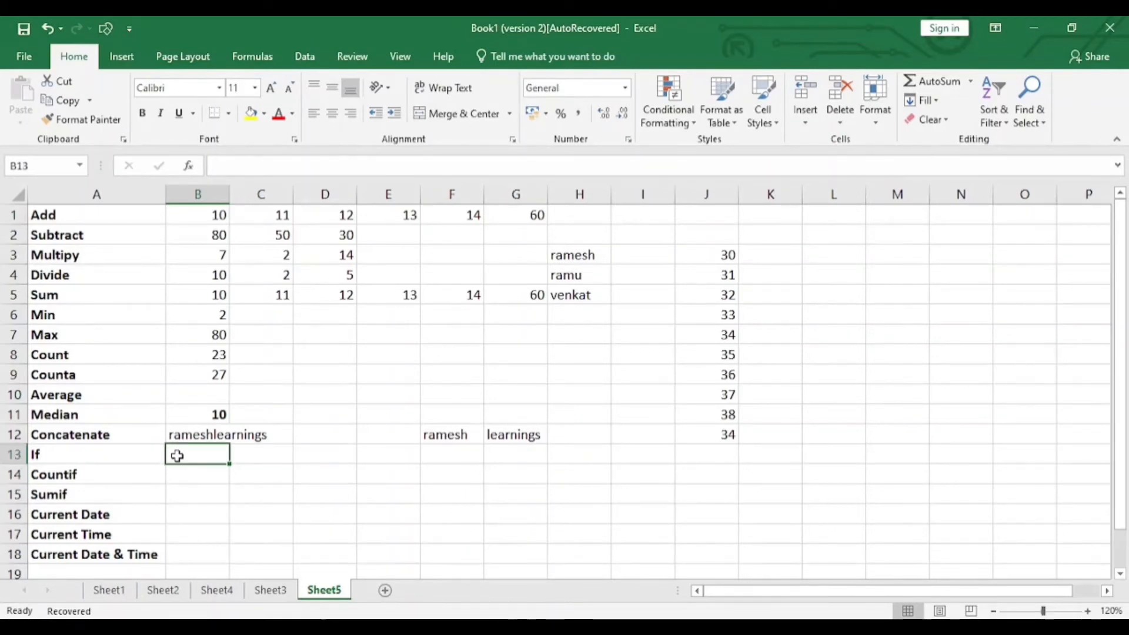
# Enter nine sample first names in L3:L11, repeating the first name in L6, L8, L10 and L11
pyautogui.click(785, 255)
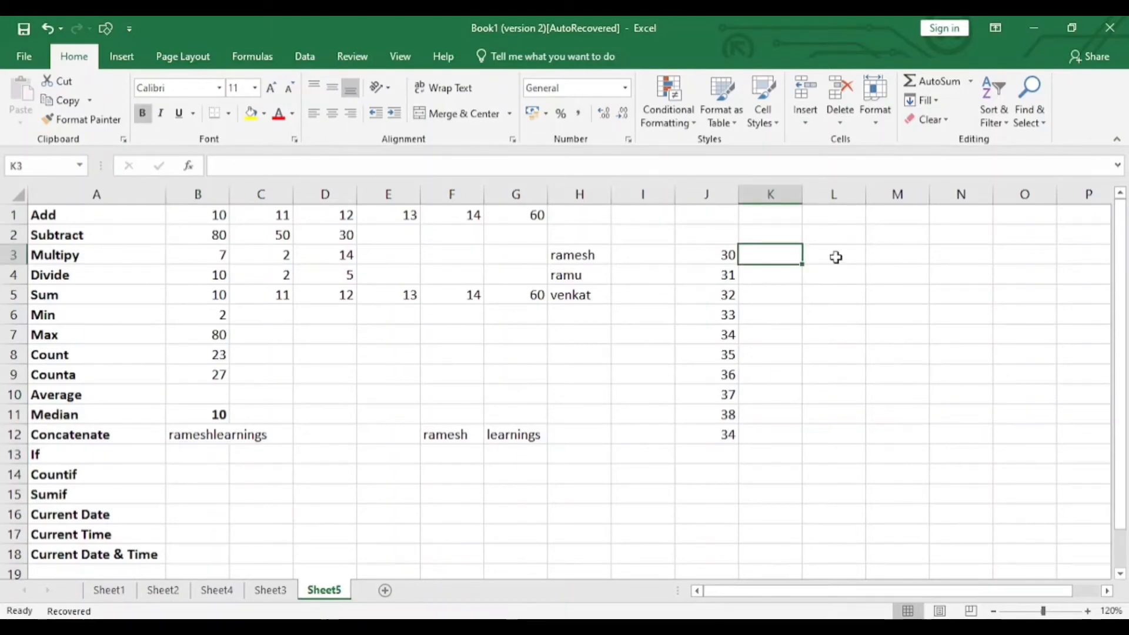
pyautogui.hotkey('ctrl', 'z')
pyautogui.click(792, 283)
pyautogui.click(850, 253)
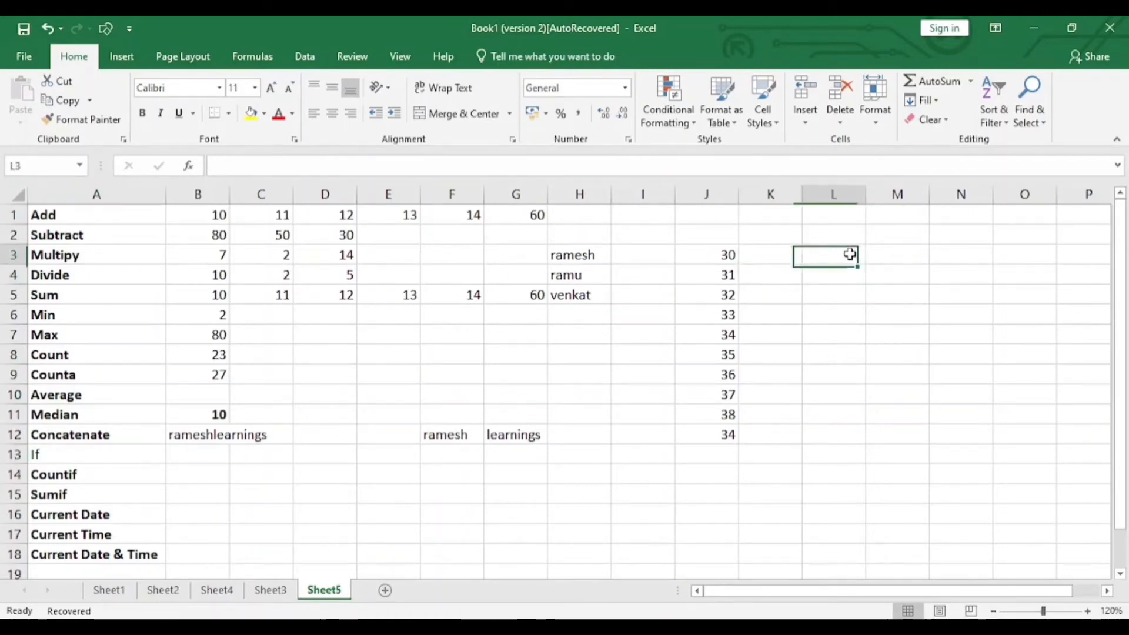
pyautogui.write('ramesh')
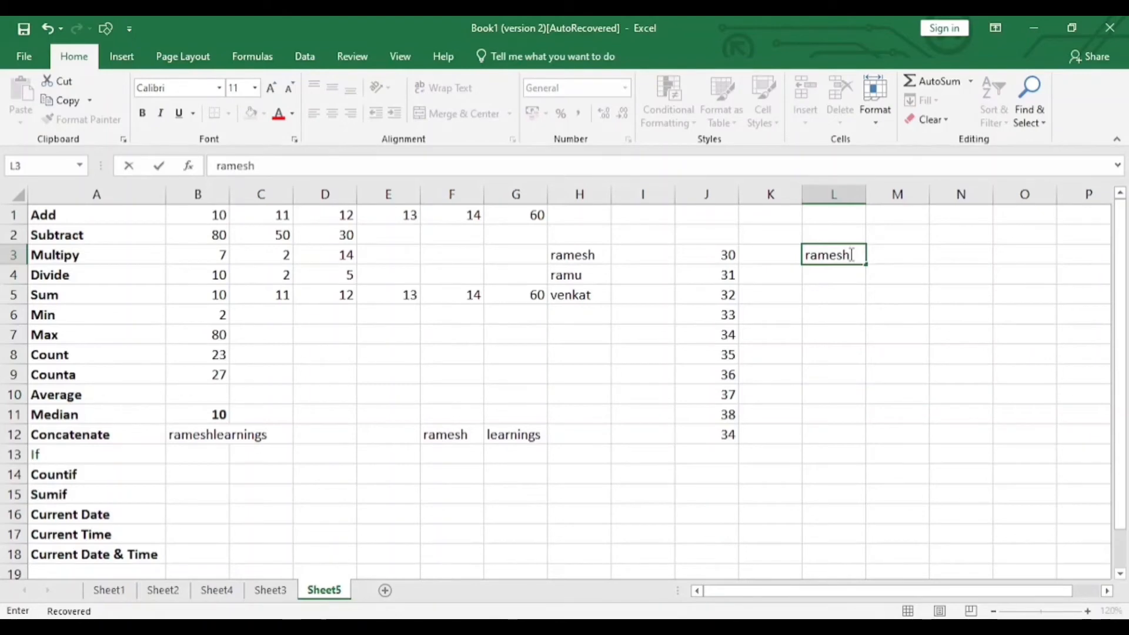
pyautogui.press('Return')
pyautogui.write('ramu')
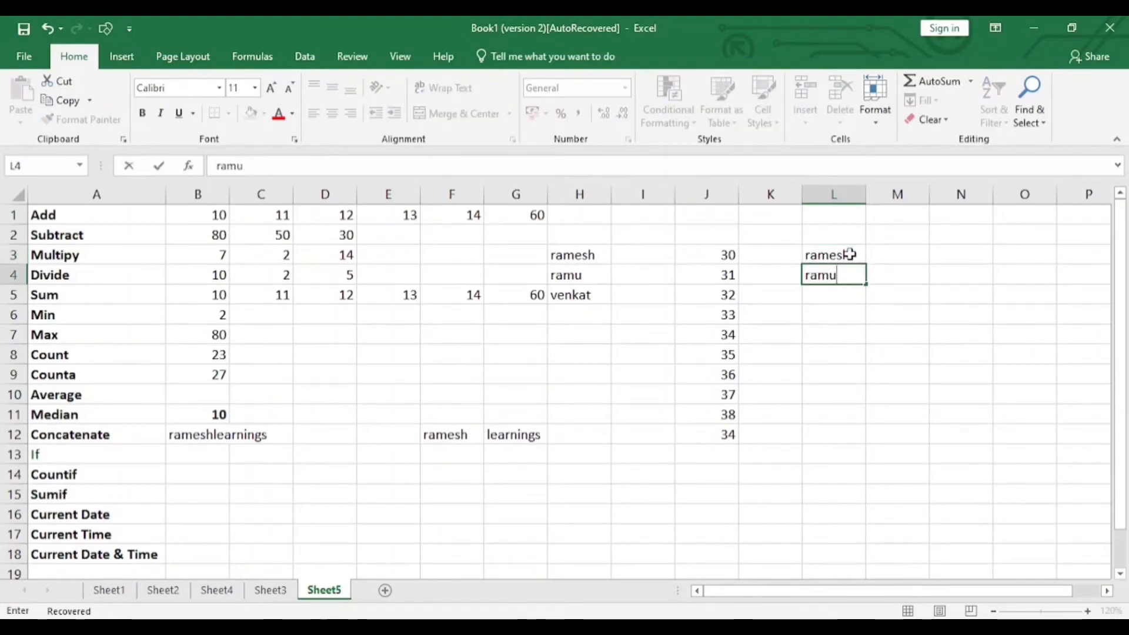
pyautogui.press('Return')
pyautogui.write('venkat')
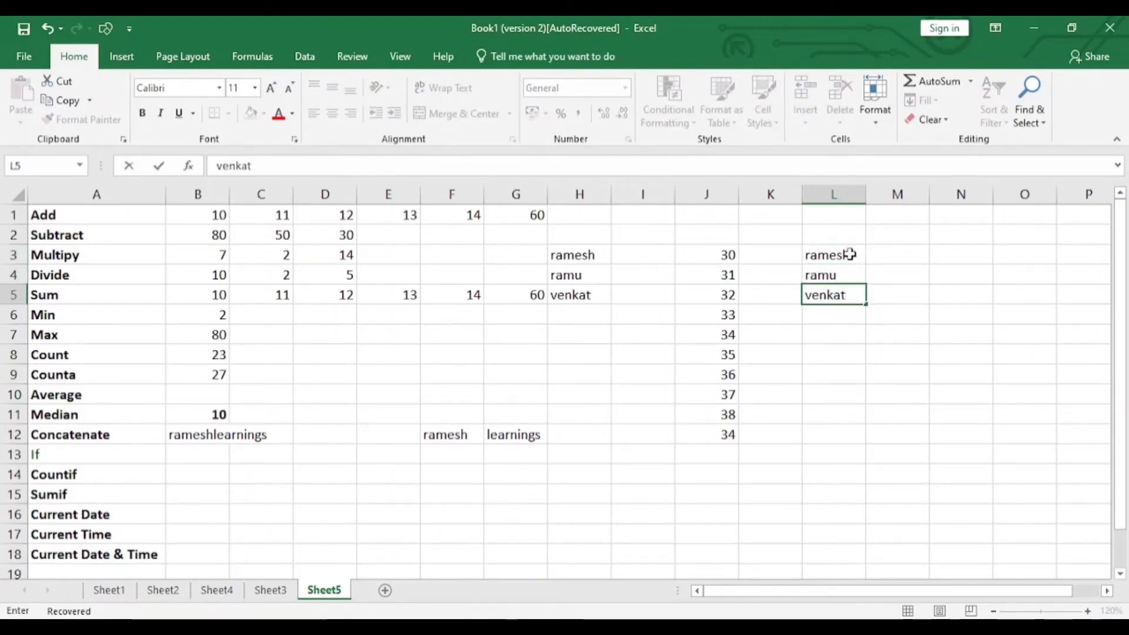
pyautogui.press('Return')
pyautogui.write('ramesh')
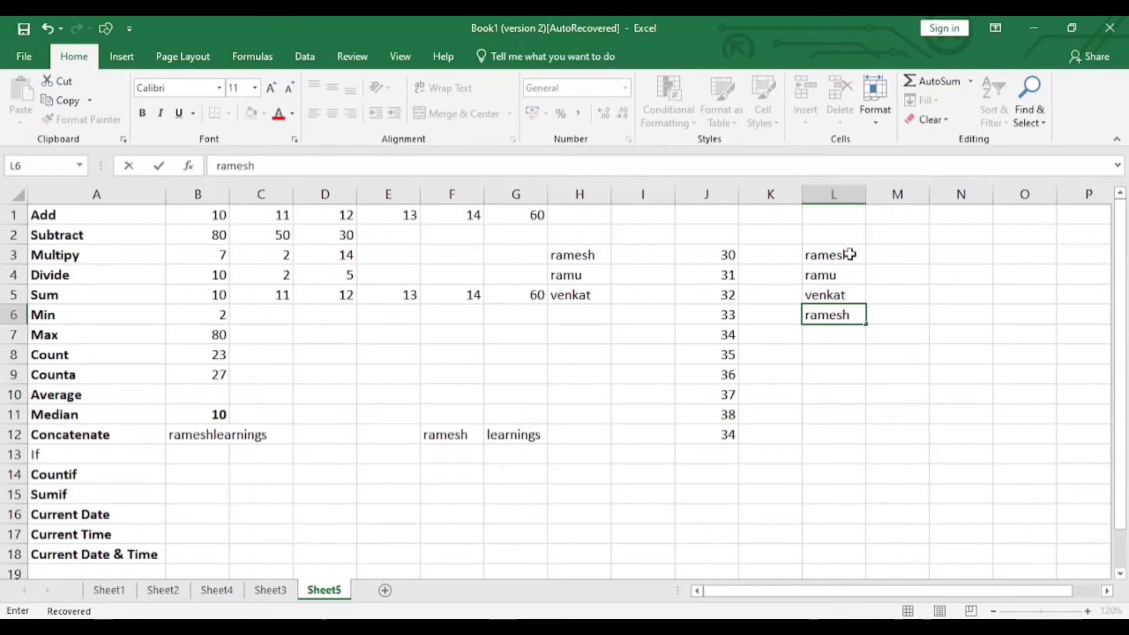
pyautogui.press('Return')
pyautogui.write('su')
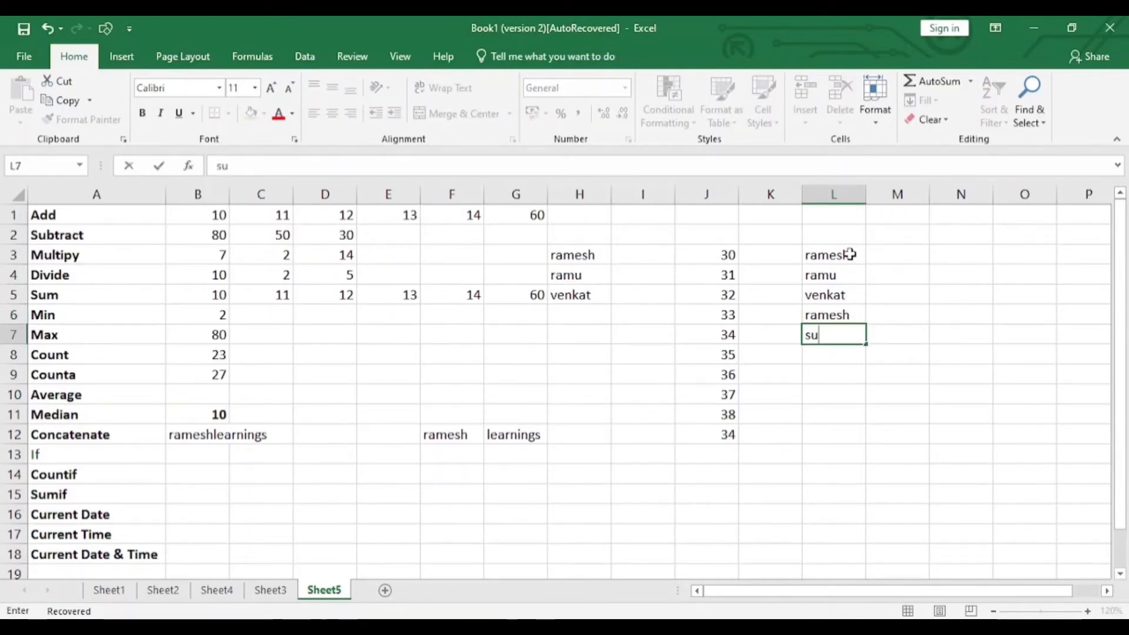
pyautogui.write('bbu')
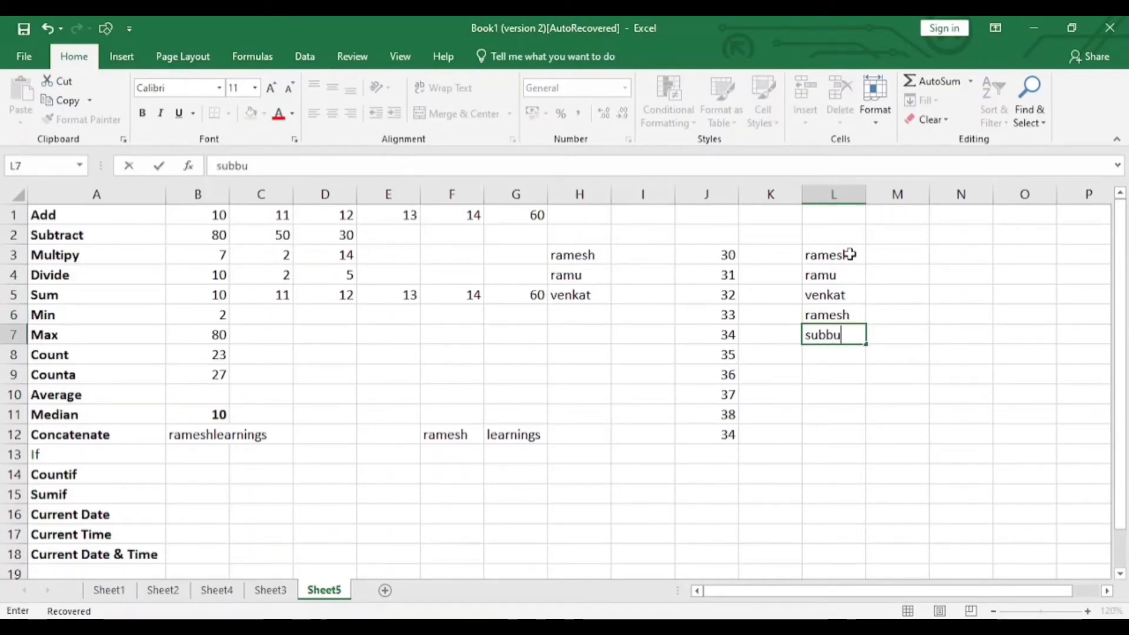
pyautogui.press('Return')
pyautogui.write('ramesh')
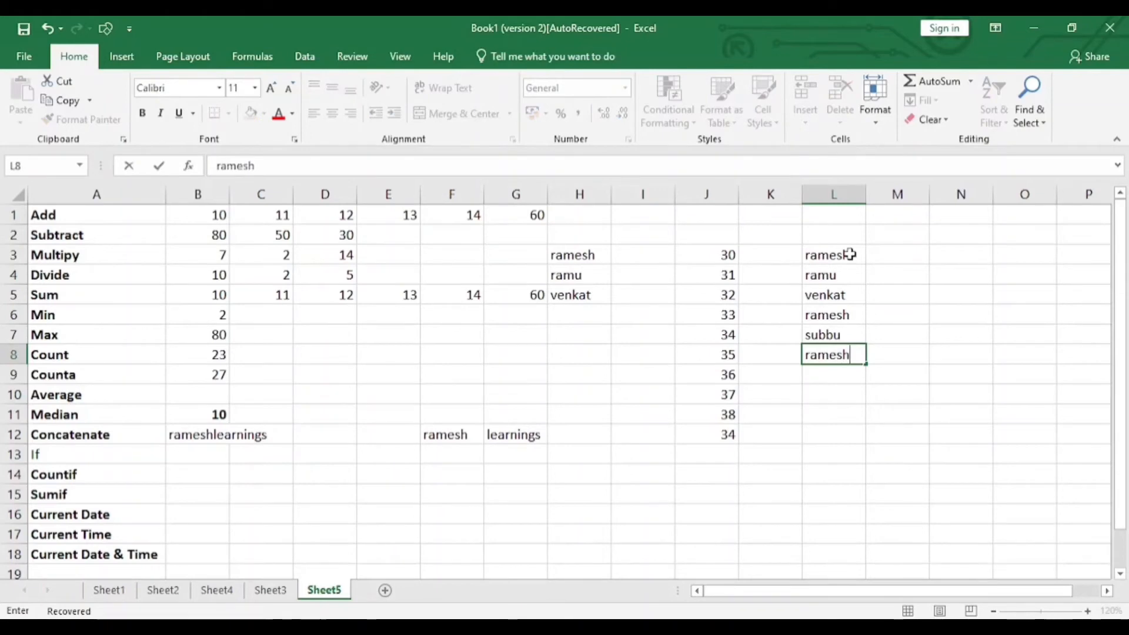
pyautogui.press('Return')
pyautogui.write('murali')
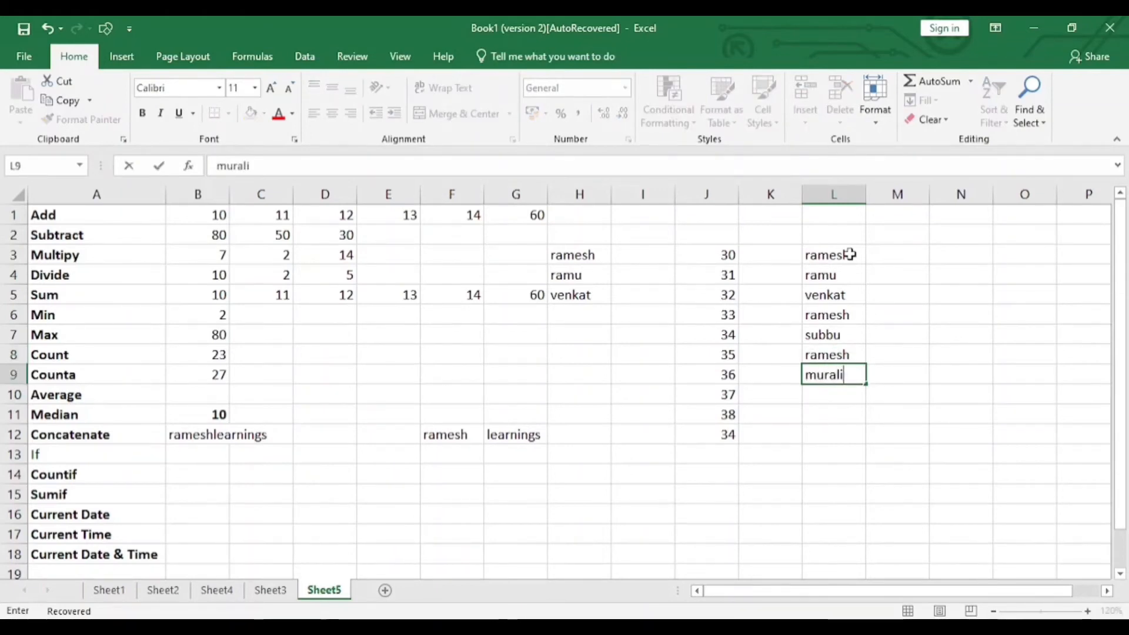
pyautogui.press('Return')
pyautogui.write('rame')
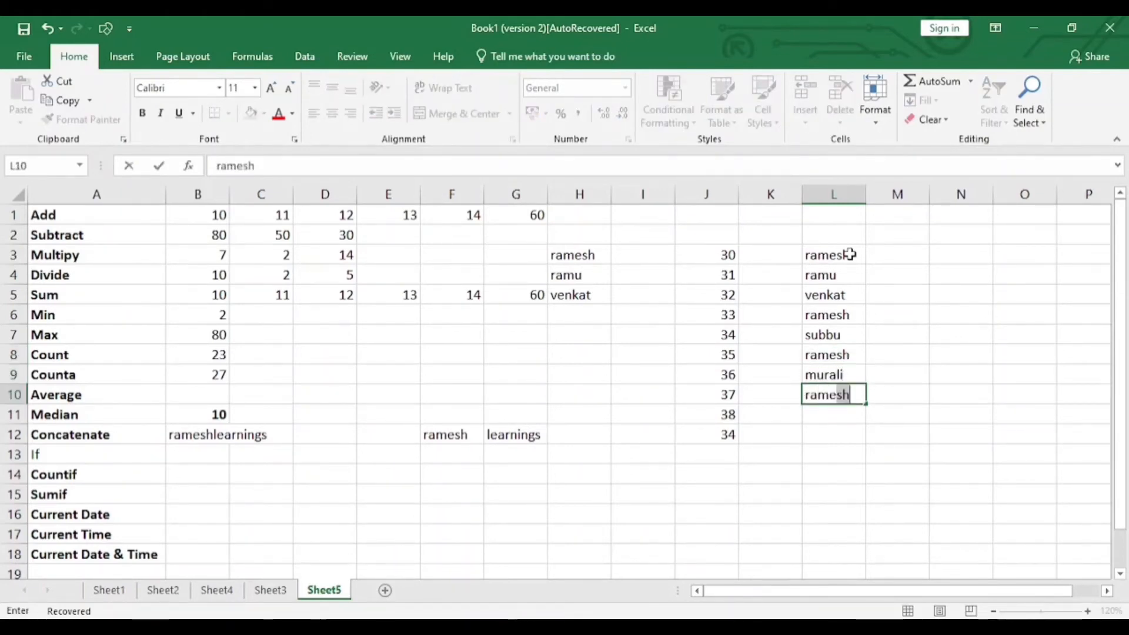
pyautogui.press('BackSpace')
pyautogui.write('sh')
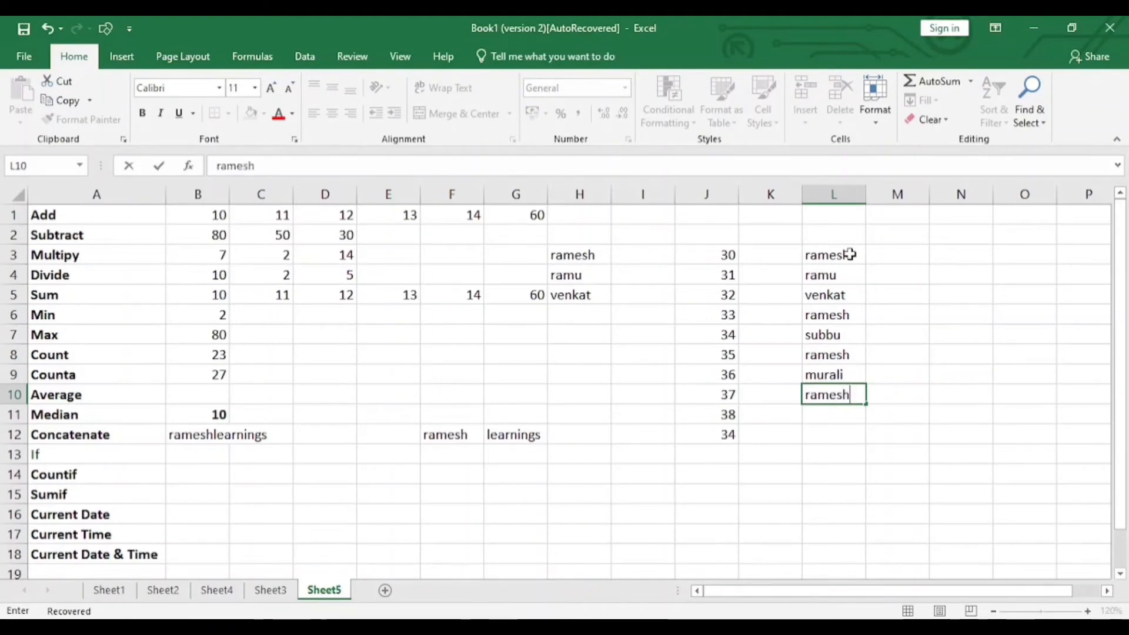
pyautogui.press('Return')
pyautogui.write('ra')
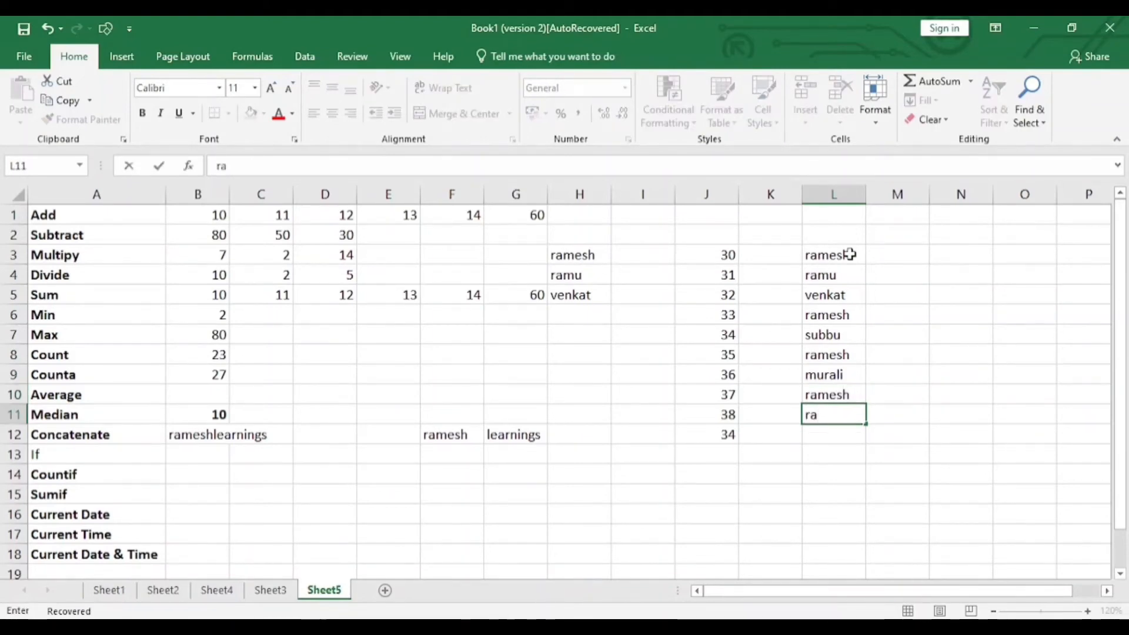
pyautogui.write('mesh')
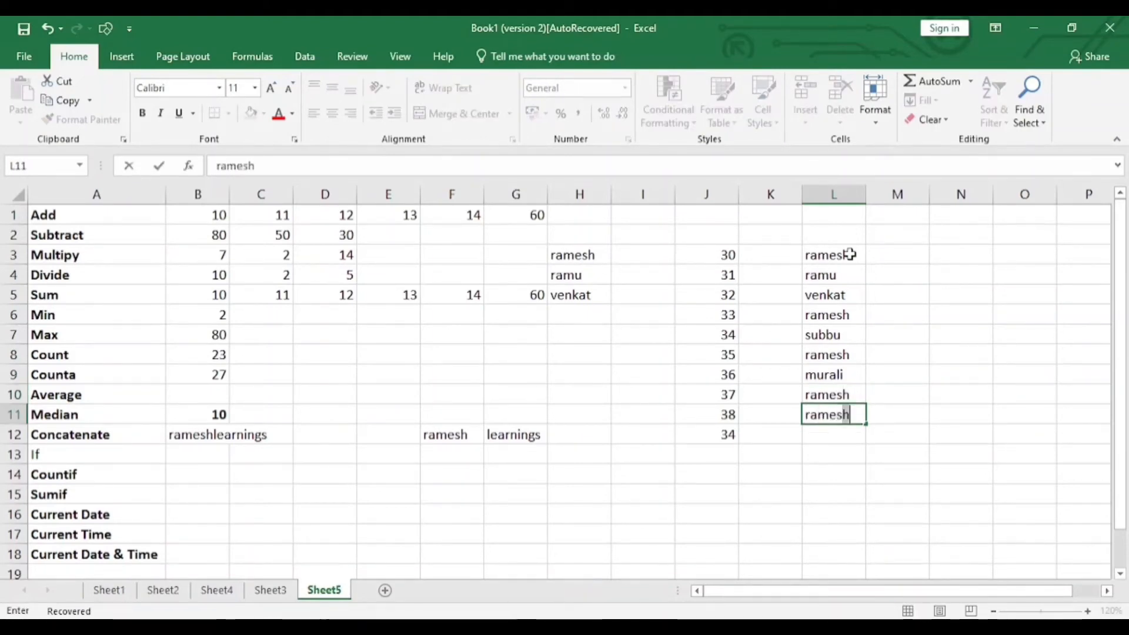
pyautogui.click(902, 255)
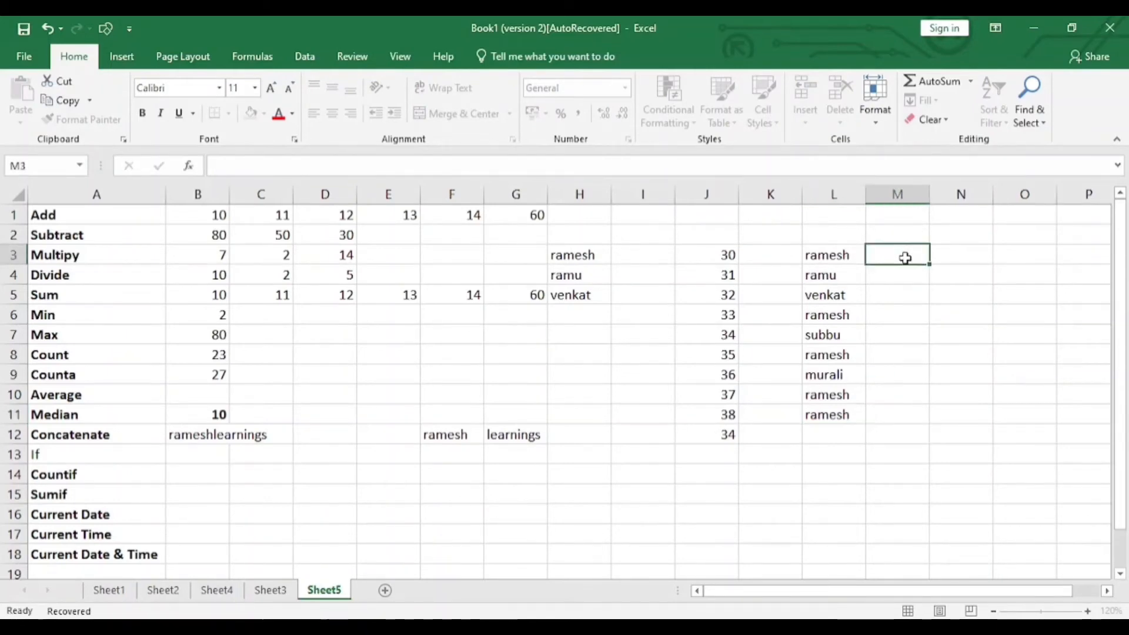
# Enter an IF formula in M3 that returns "Yes" when L3 equals the repeated first name and "No" otherwise
pyautogui.click(820, 257)
pyautogui.moveTo(820, 257); pyautogui.dragTo(837, 410)
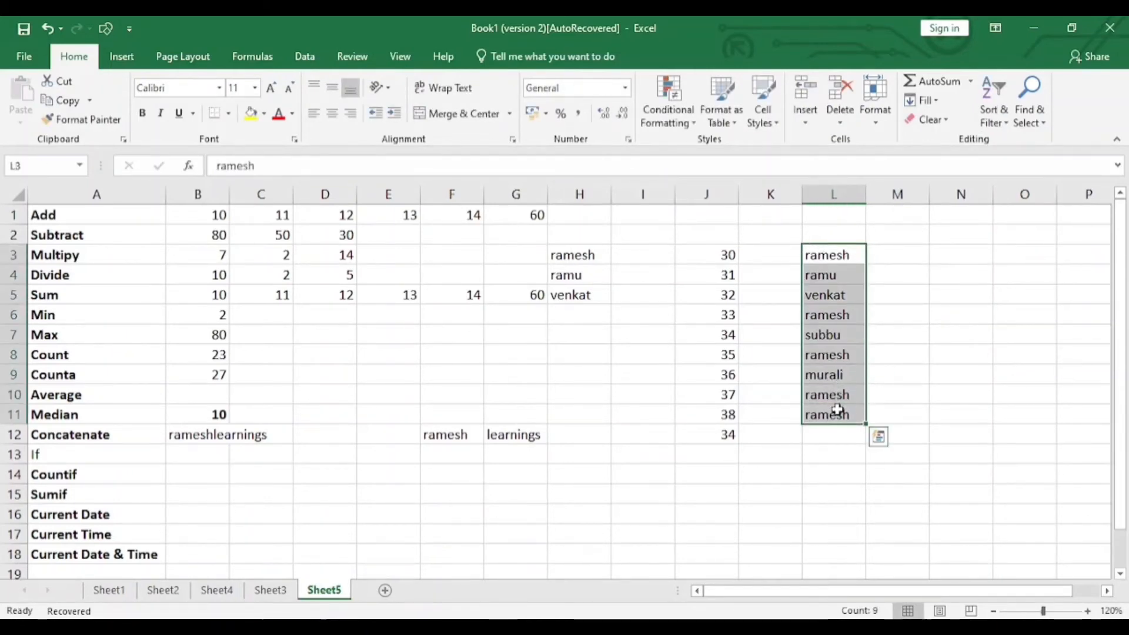
pyautogui.click(911, 257)
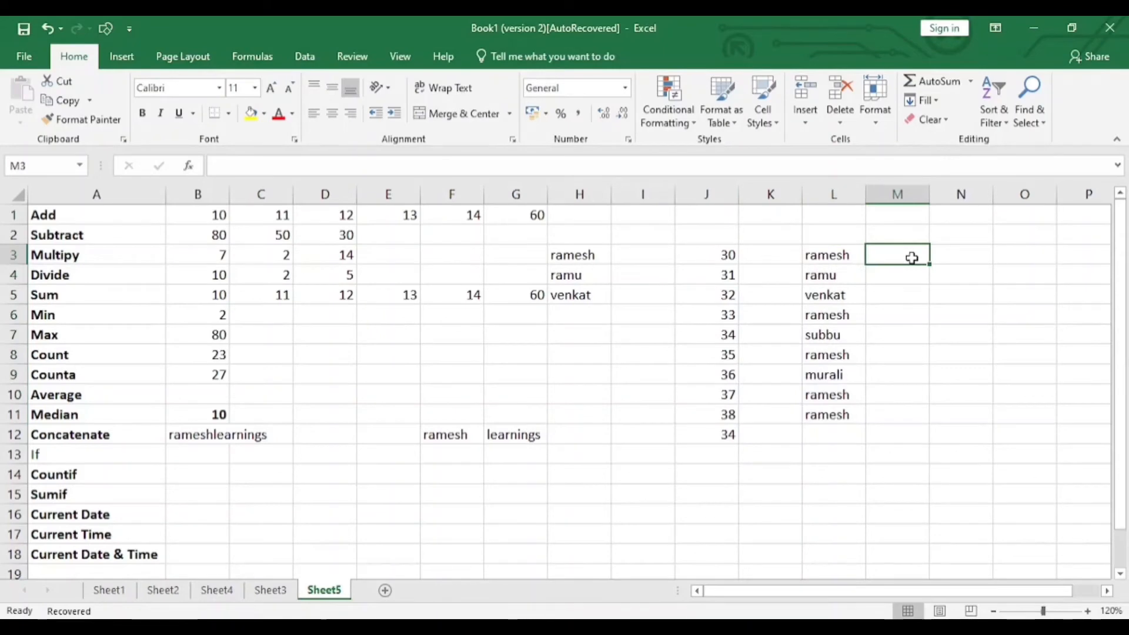
pyautogui.write('=if')
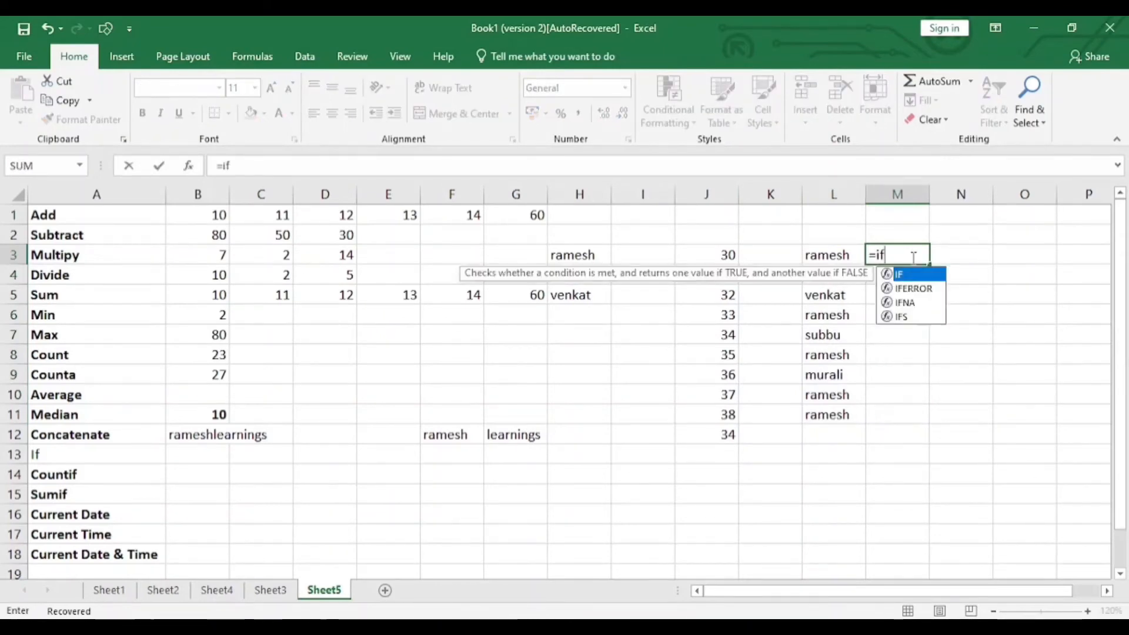
pyautogui.press('Tab')
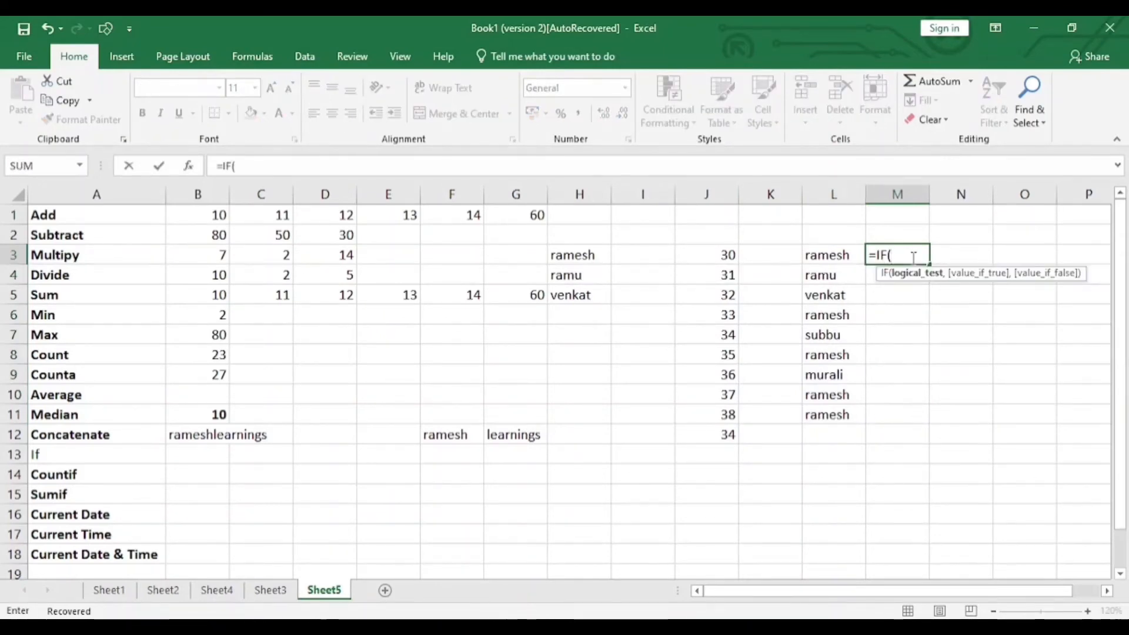
pyautogui.click(839, 256)
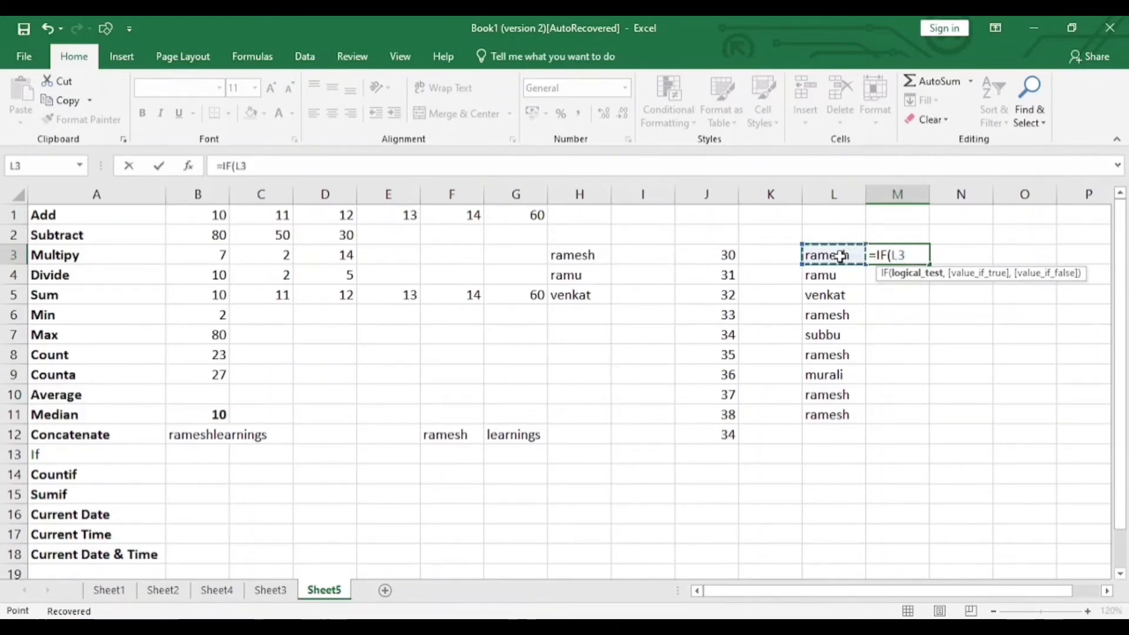
pyautogui.write('="ramesh')
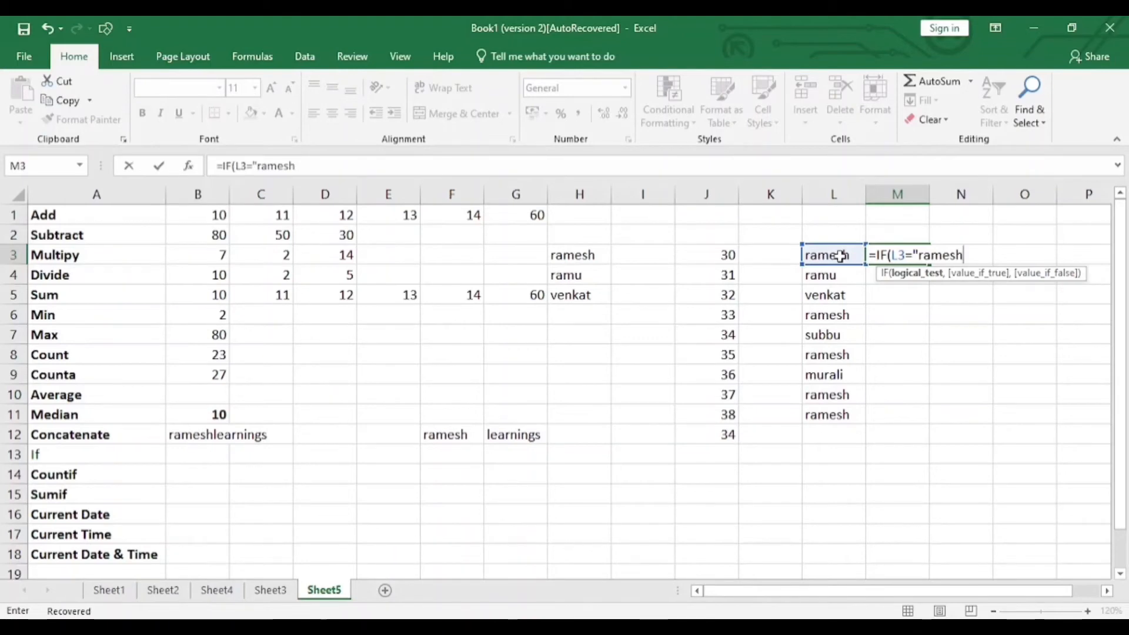
pyautogui.write('",Yes')
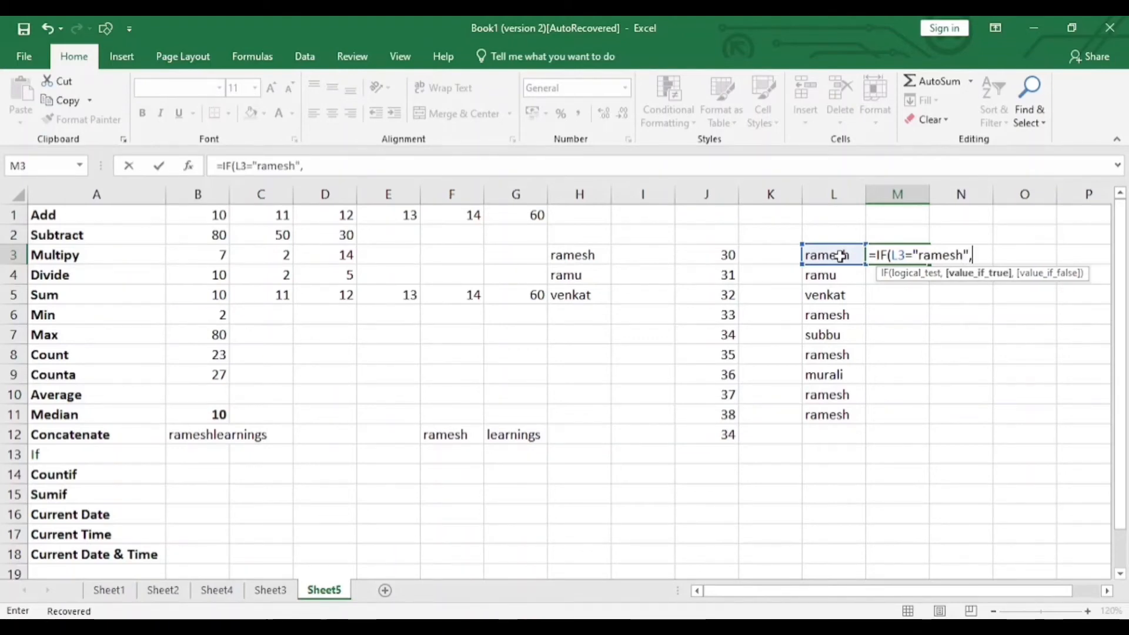
pyautogui.press('BackSpace')
pyautogui.press('BackSpace')
pyautogui.press('BackSpace')
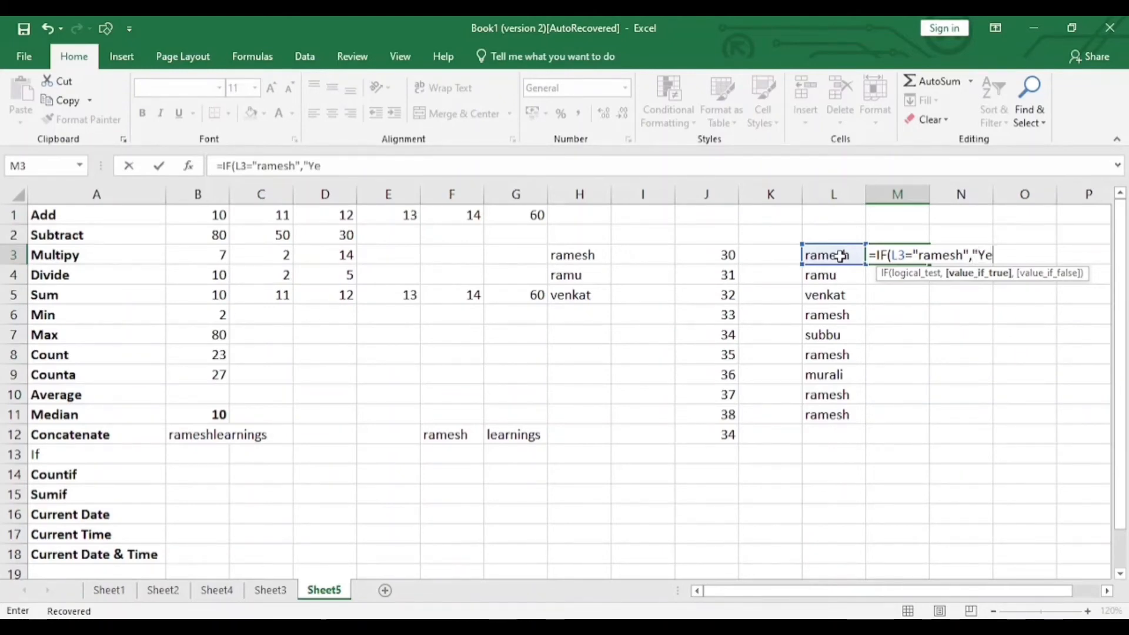
pyautogui.write('"Yes",')
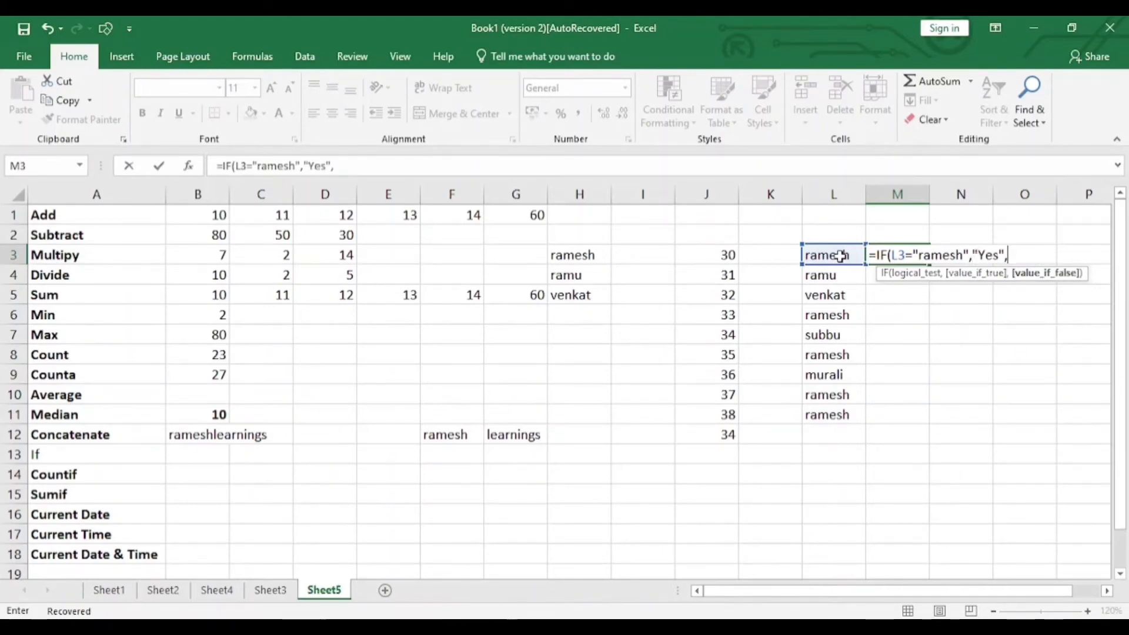
pyautogui.write('"No')
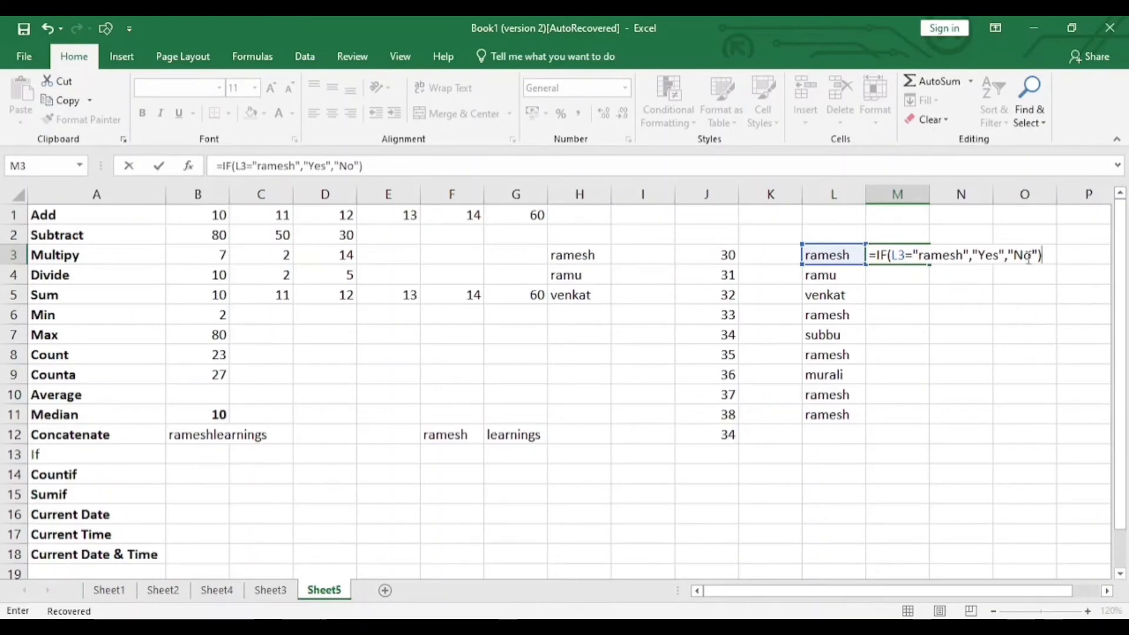
pyautogui.click(976, 287)
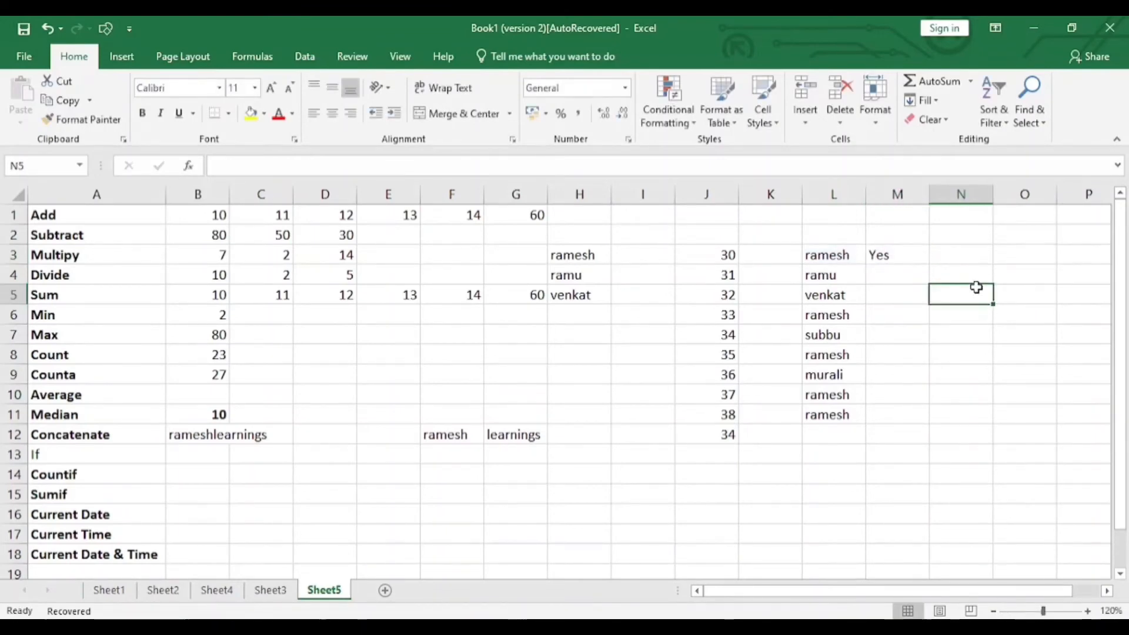
# Fill the IF formula from M3 down to M11 and check its results against the names in column L
pyautogui.click(898, 260)
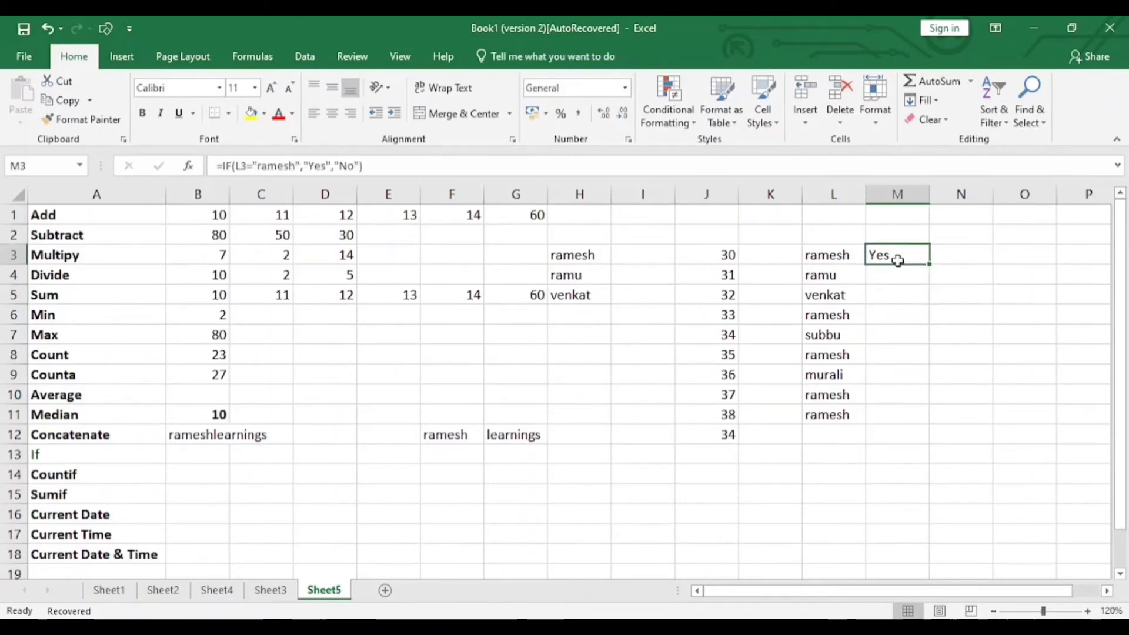
pyautogui.click(828, 259)
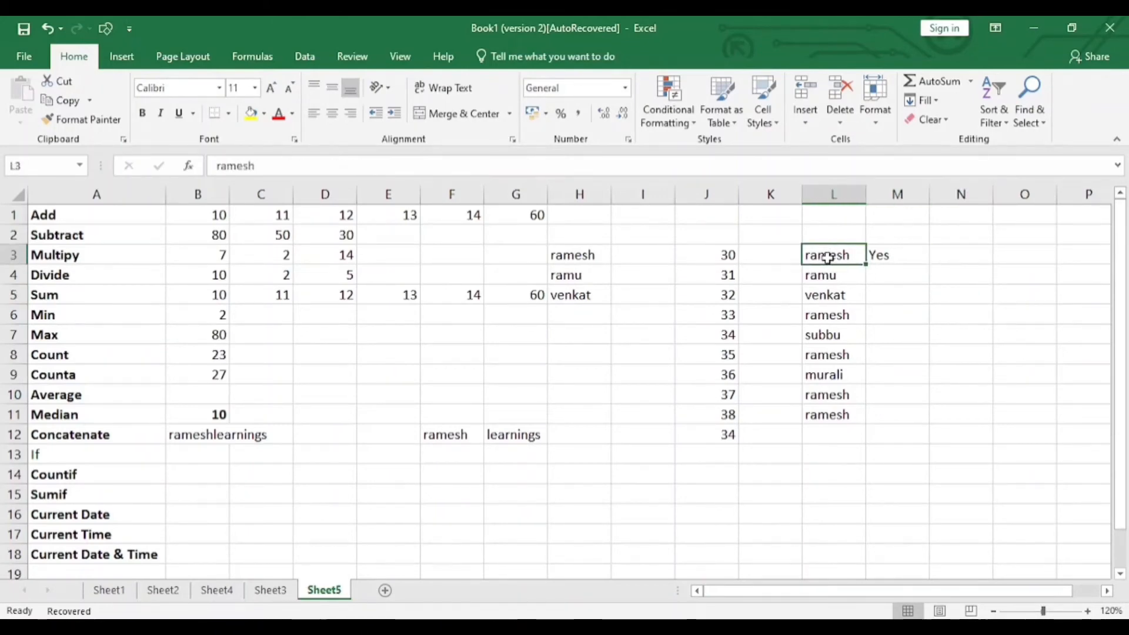
pyautogui.click(895, 259)
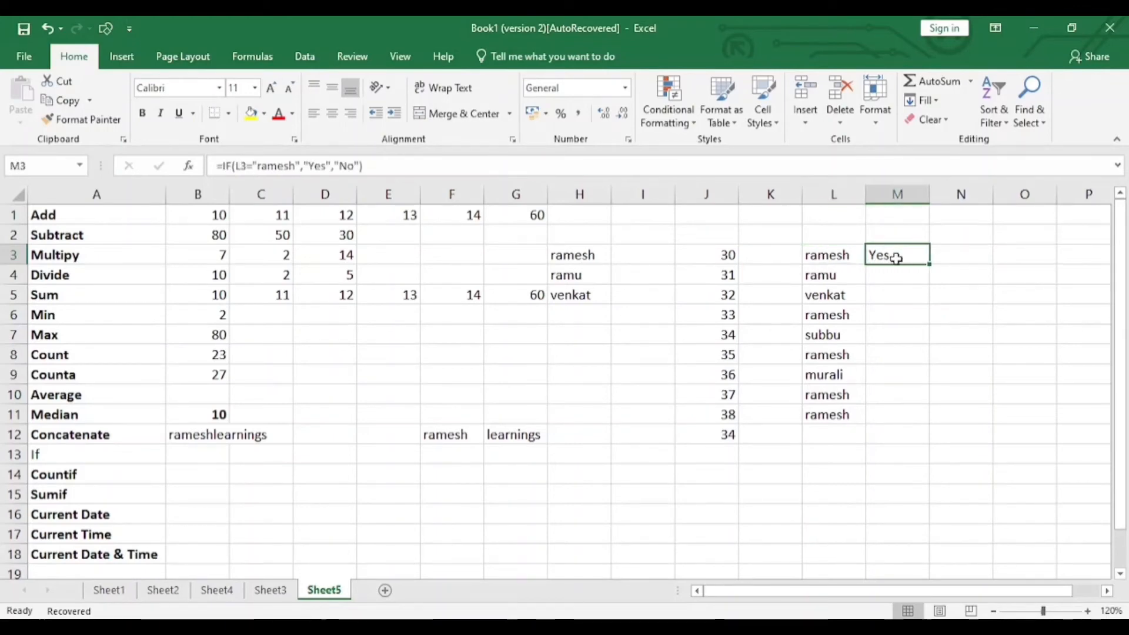
pyautogui.doubleClick(931, 266)
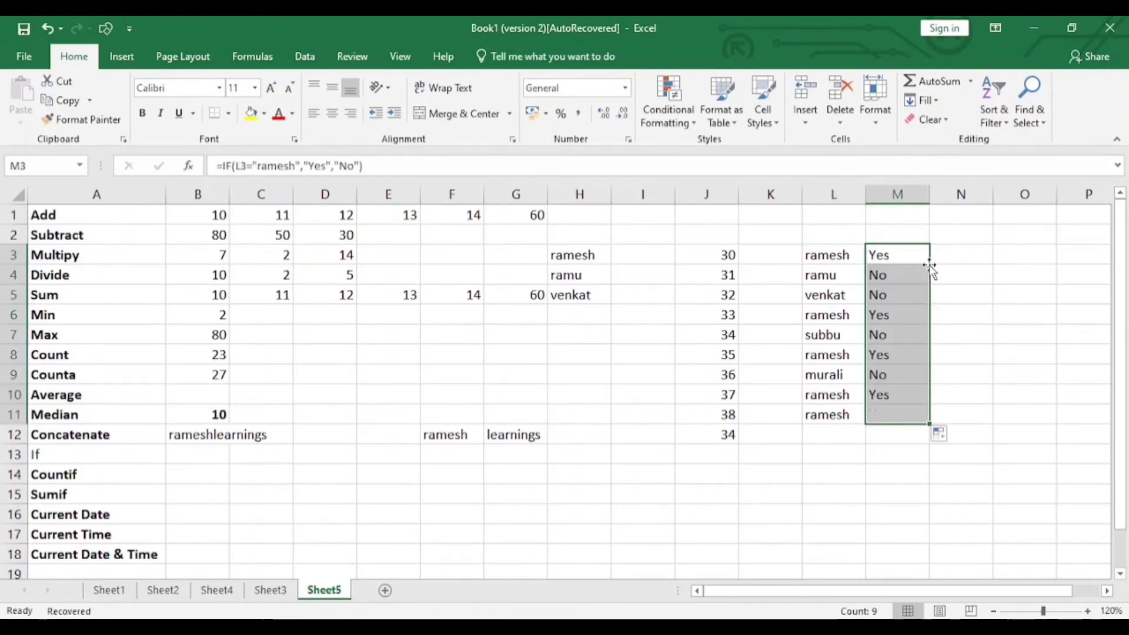
pyautogui.click(837, 280)
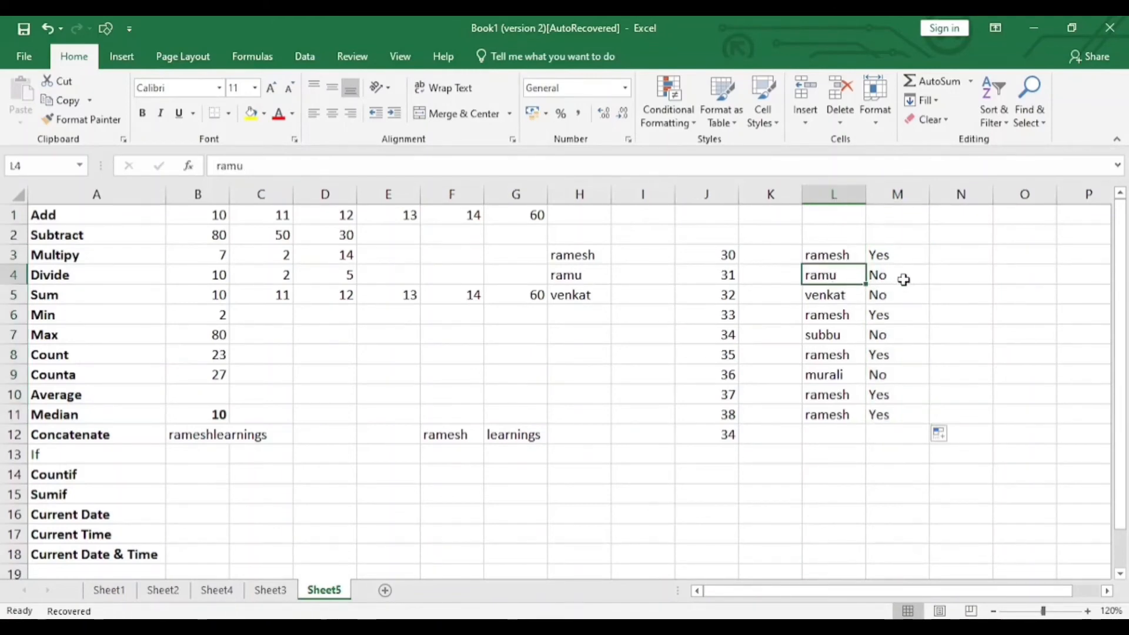
pyautogui.click(833, 297)
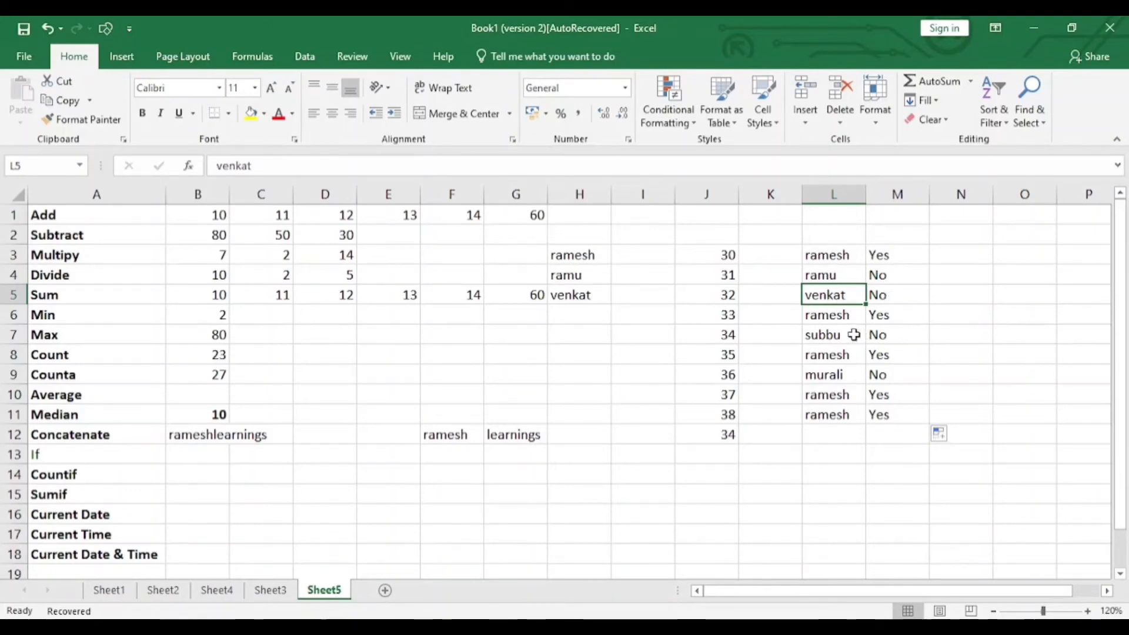
# Compare the name in L6 with the IF formula and result in M6
pyautogui.click(841, 319)
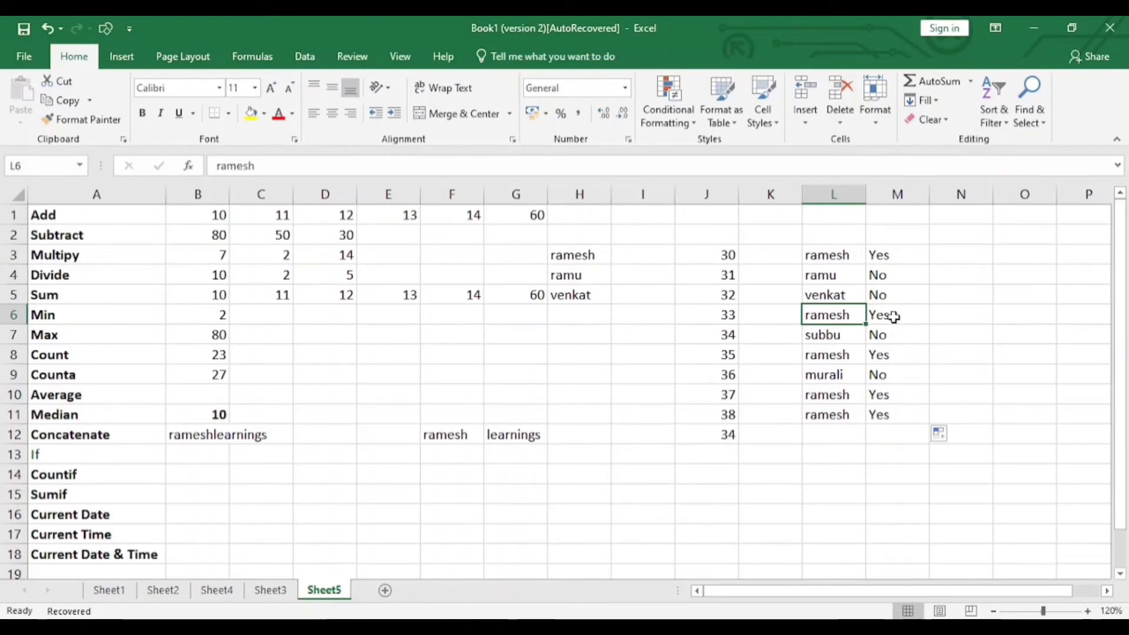
pyautogui.click(924, 319)
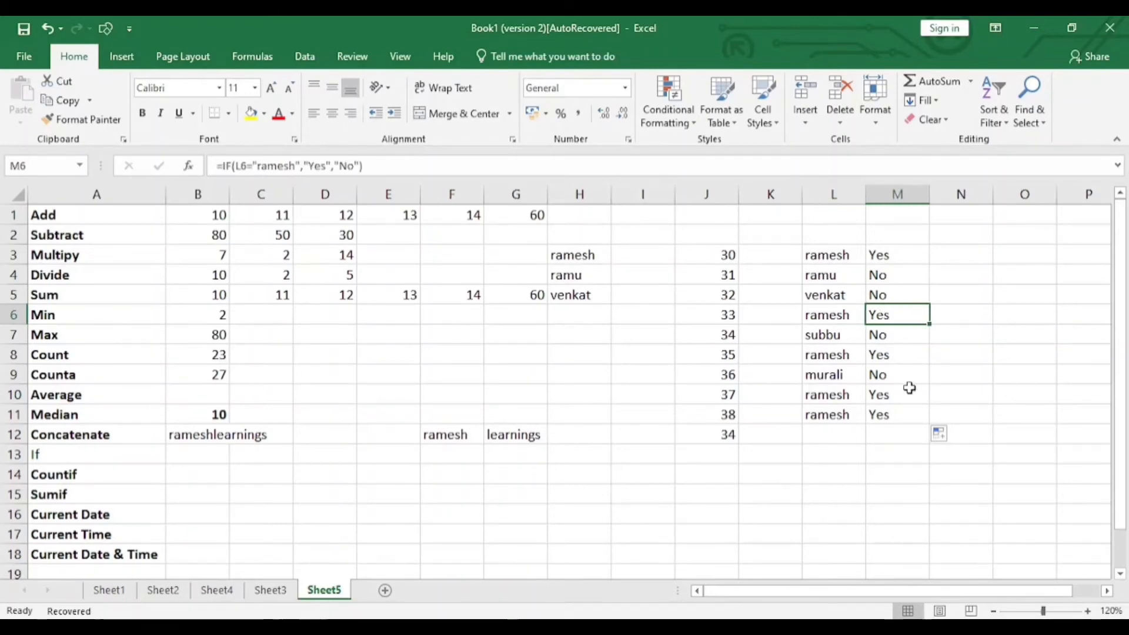
pyautogui.click(898, 431)
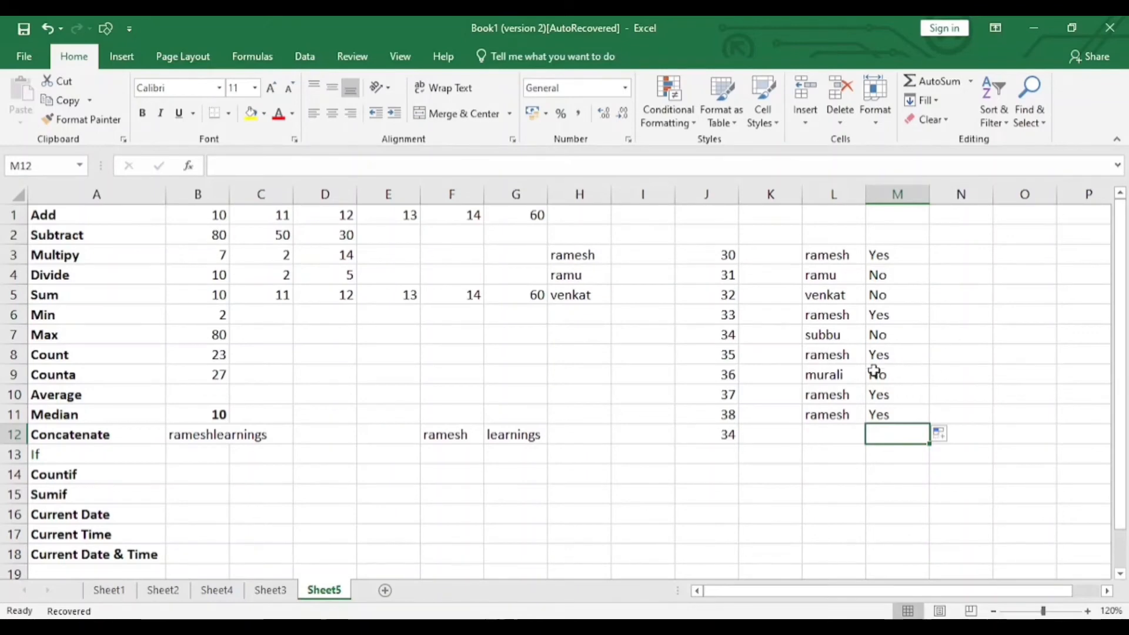
pyautogui.click(967, 337)
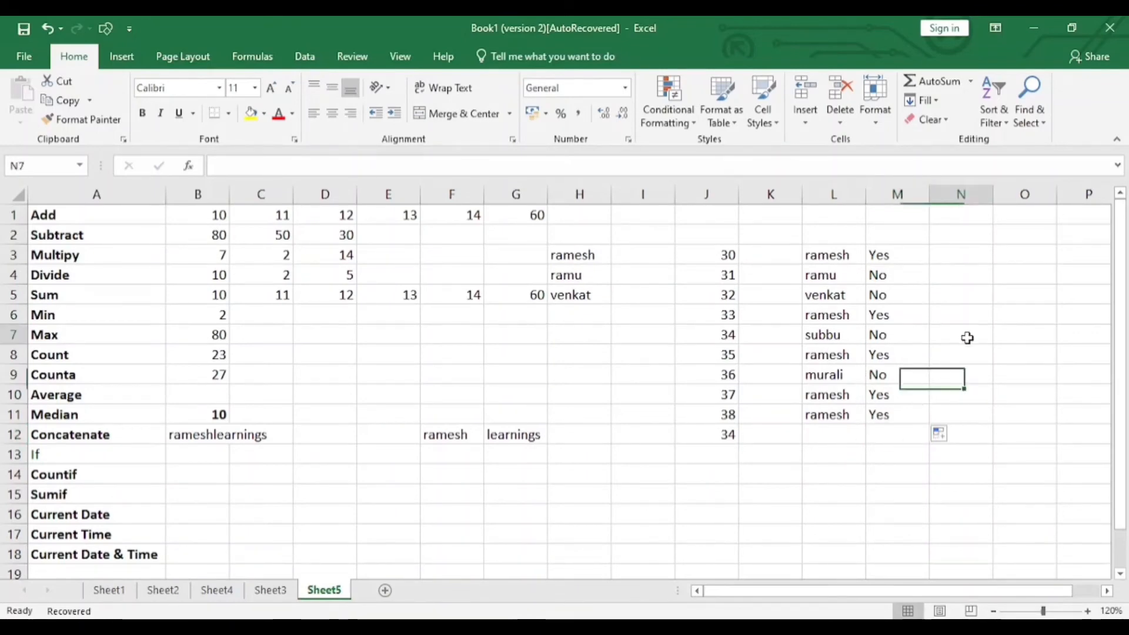
# Enter an IF formula in N3 that returns "True" when L3 equals the repeated first name and "False" otherwise
pyautogui.click(953, 255)
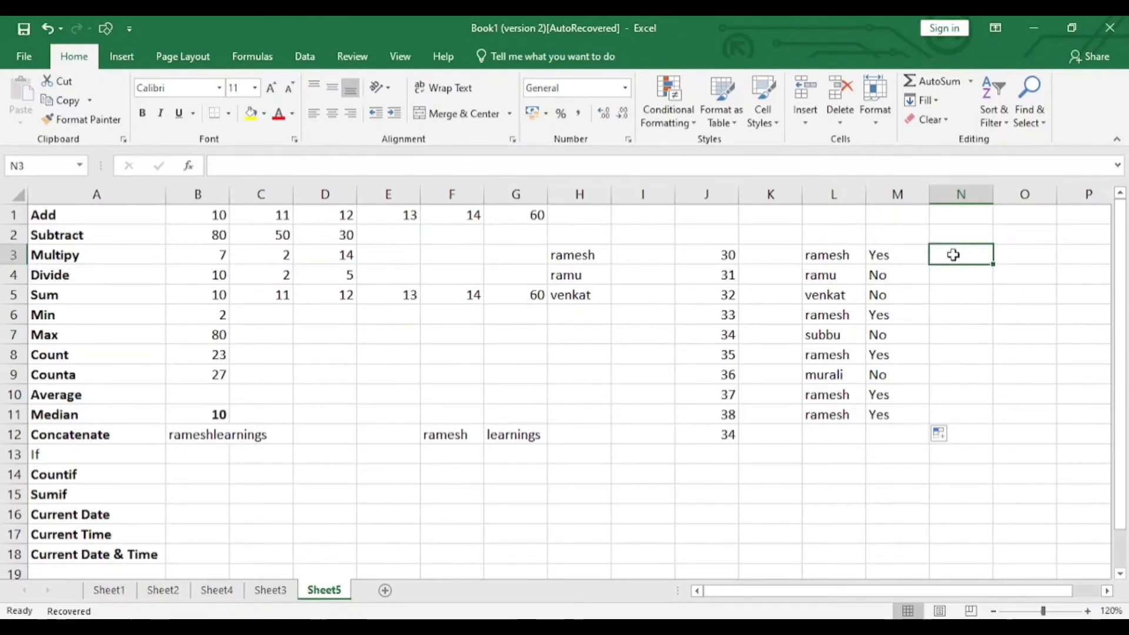
pyautogui.write('k')
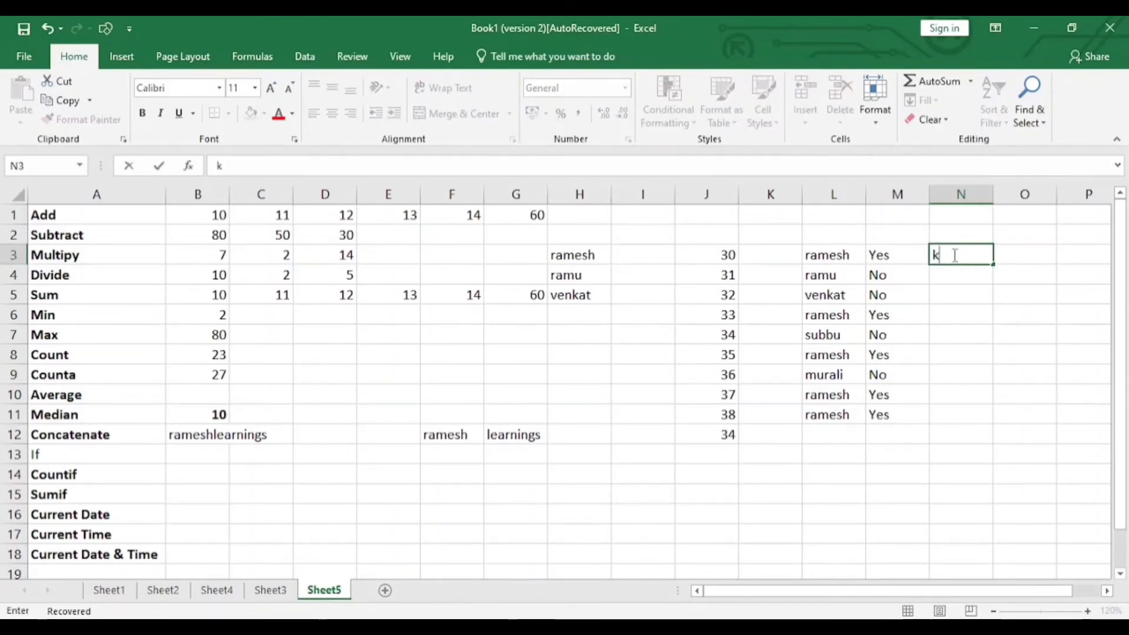
pyautogui.press('BackSpace')
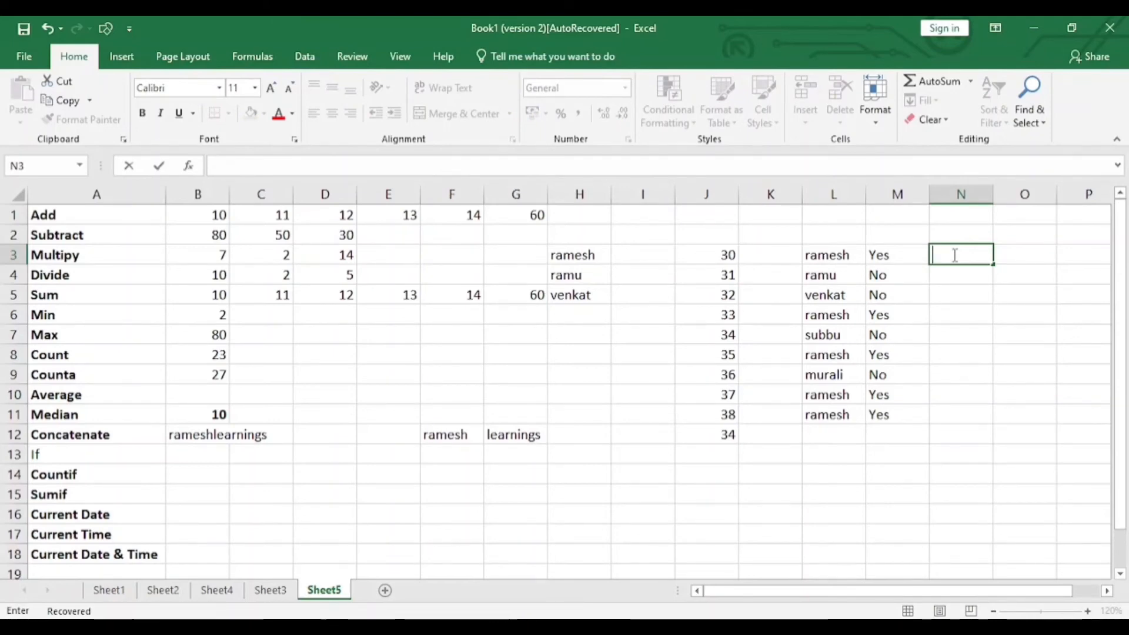
pyautogui.write('=')
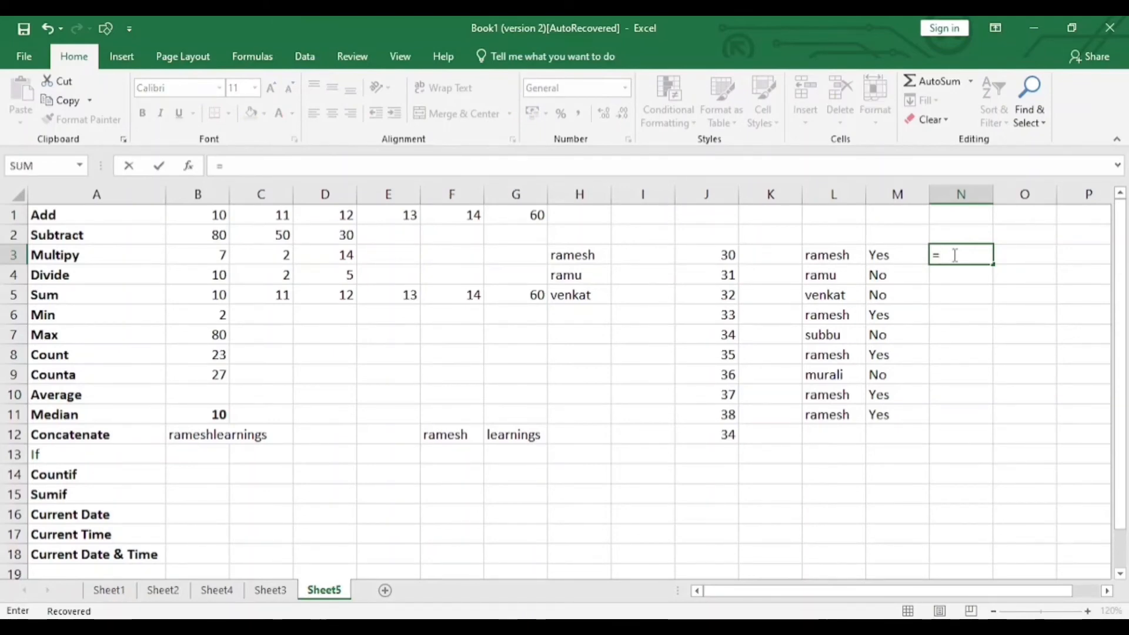
pyautogui.write('if')
pyautogui.press('Tab')
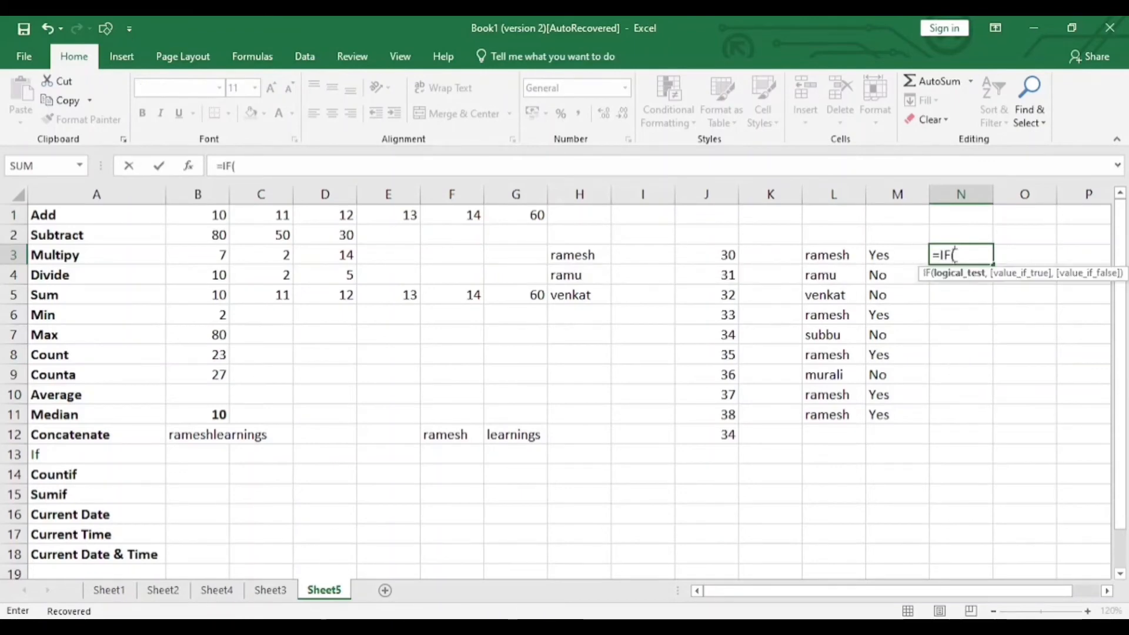
pyautogui.click(823, 257)
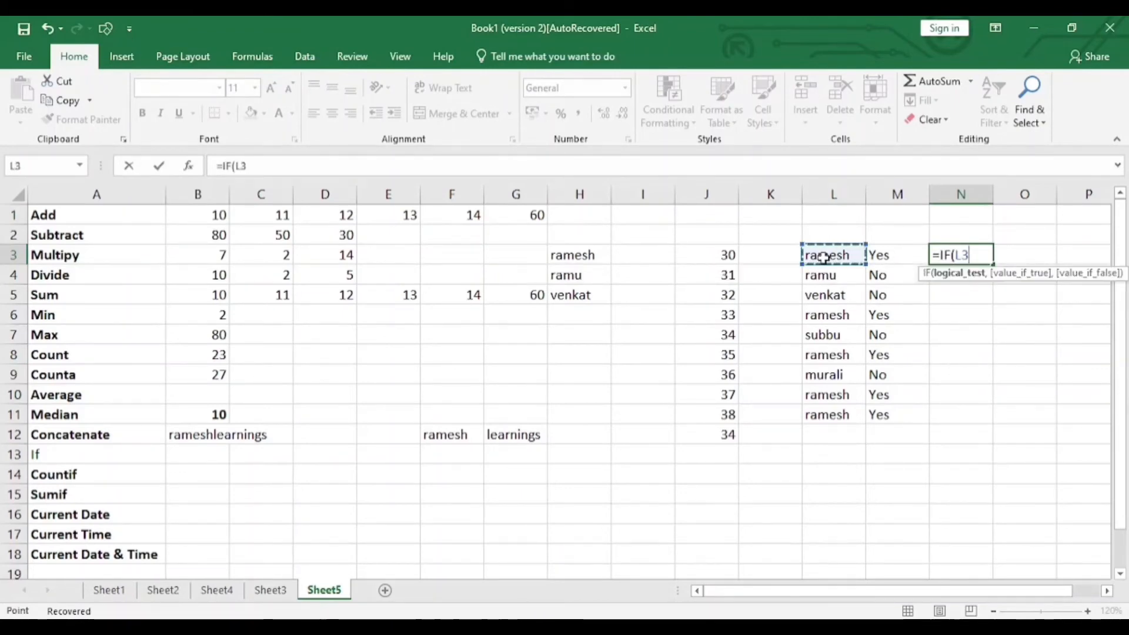
pyautogui.write('="ramesh","True"')
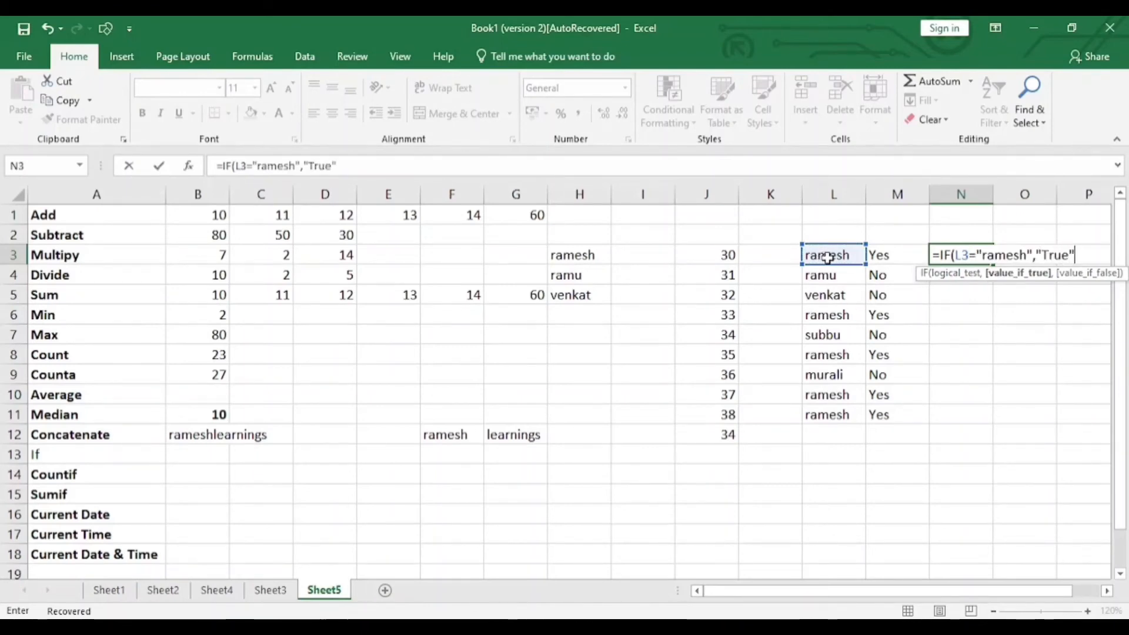
pyautogui.write(',')
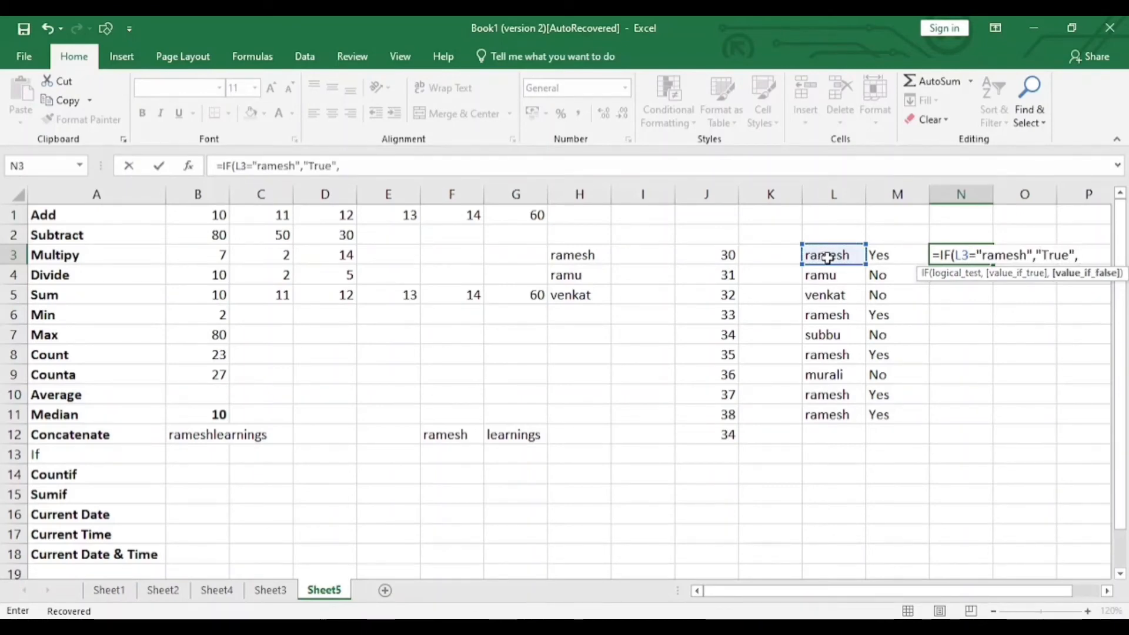
pyautogui.write('"False')
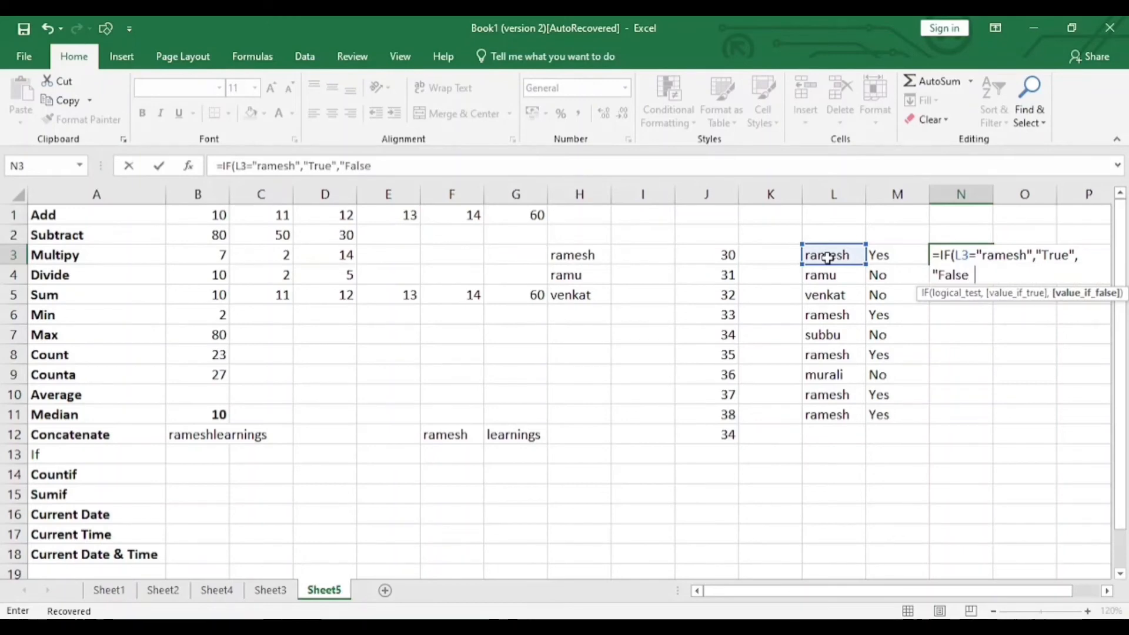
pyautogui.write('")')
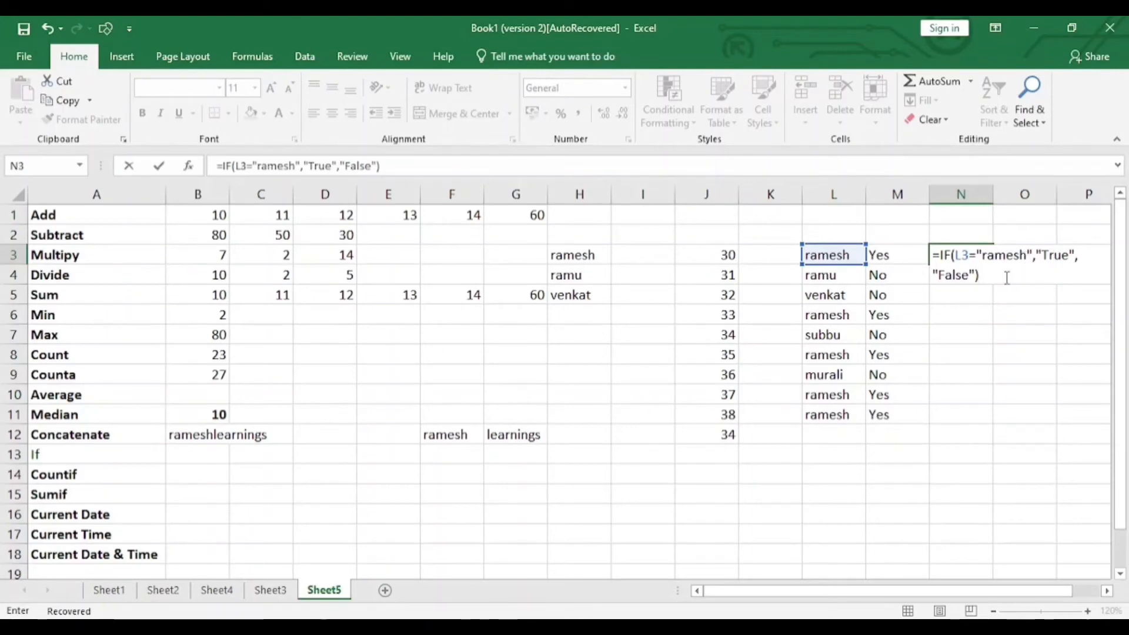
pyautogui.press('Return')
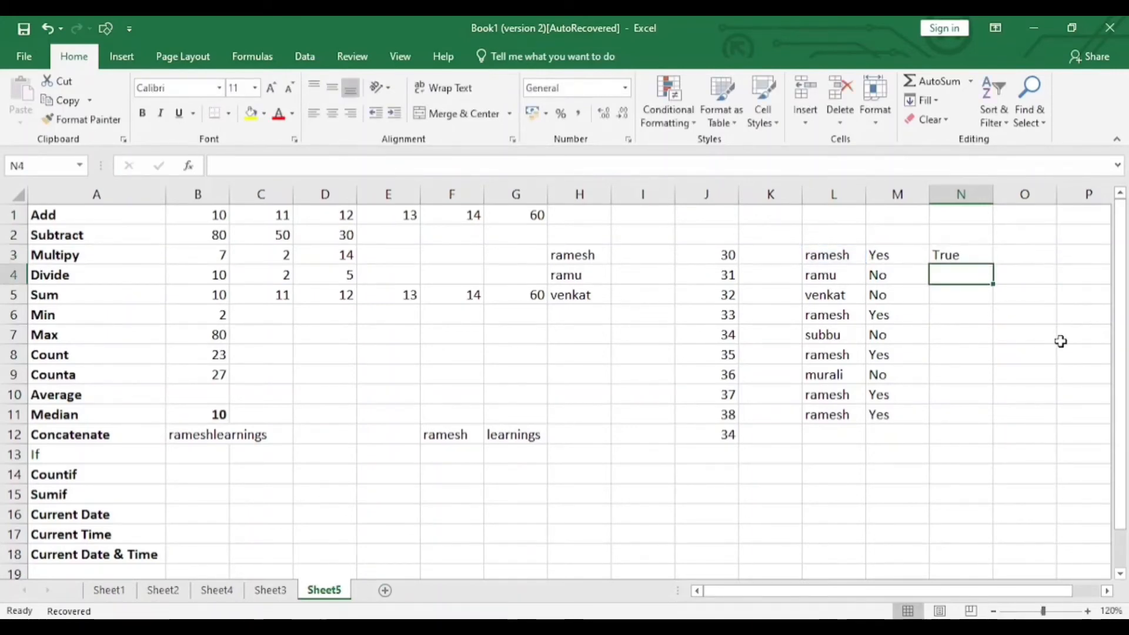
# Fill the True/False IF formula from N3 down to N11 and compare its results with the names in column L
pyautogui.click(983, 253)
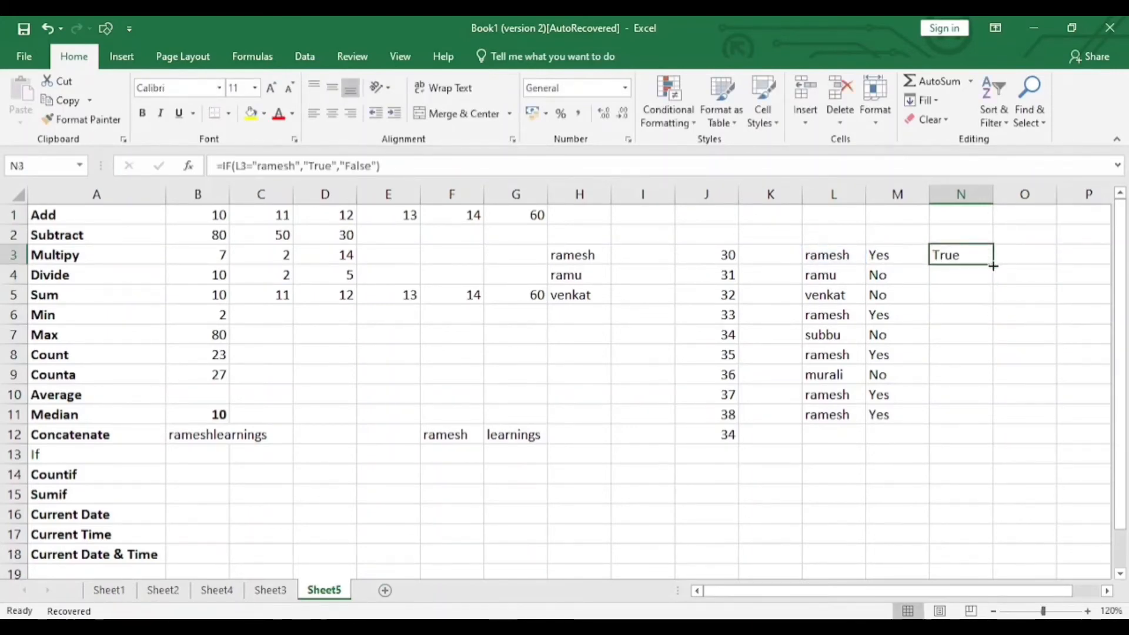
pyautogui.moveTo(994, 265); pyautogui.dragTo(997, 420)
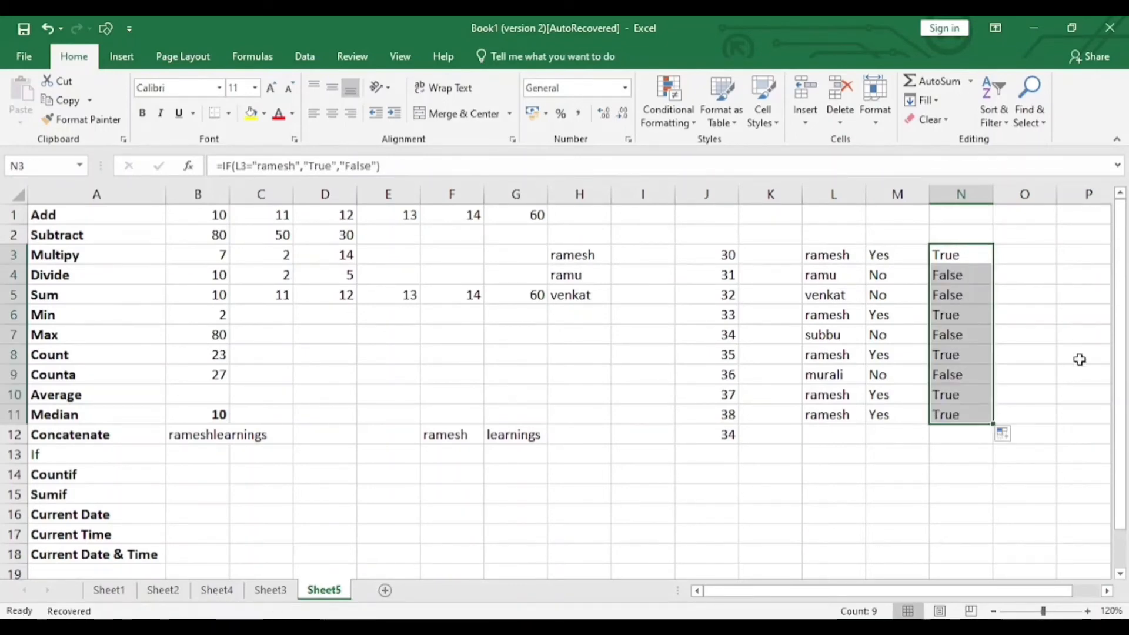
pyautogui.click(971, 253)
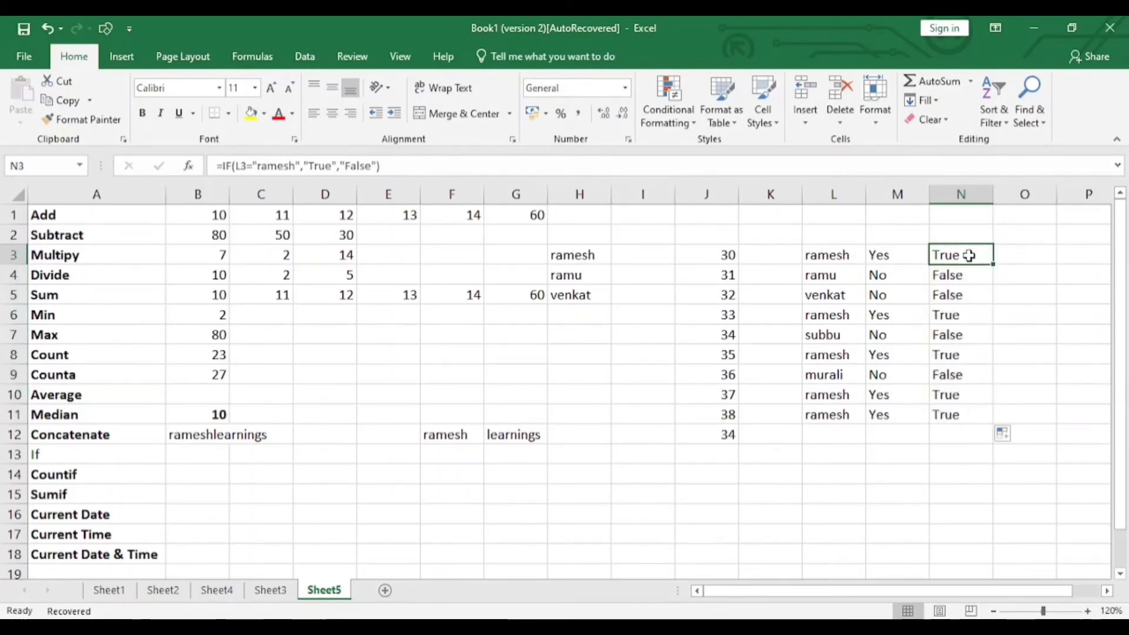
pyautogui.click(813, 261)
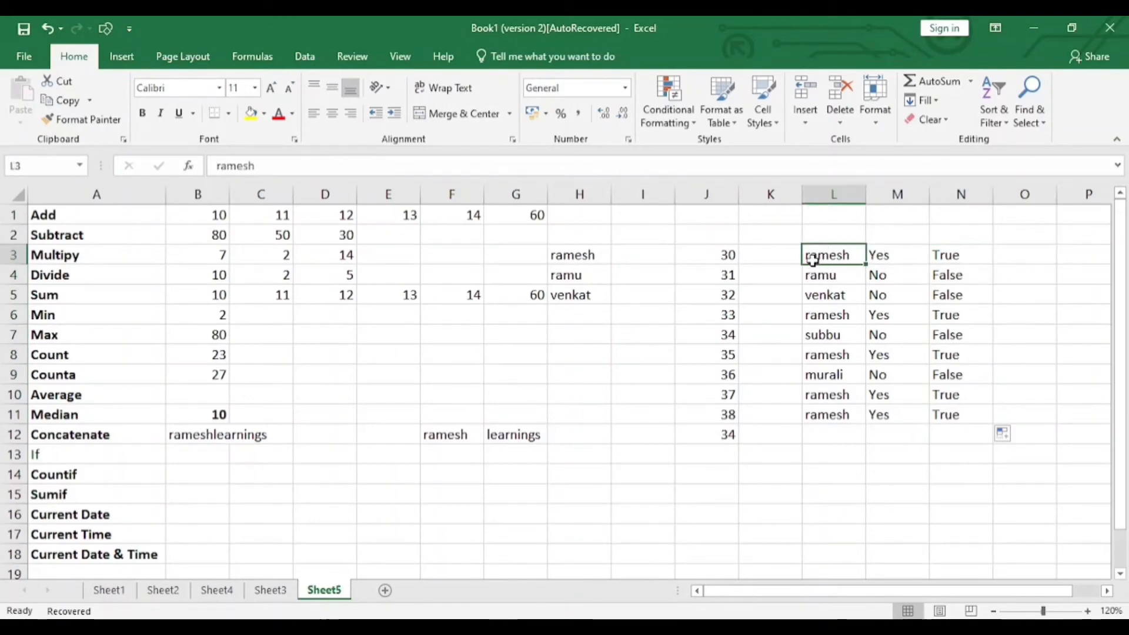
pyautogui.click(957, 254)
pyautogui.click(947, 280)
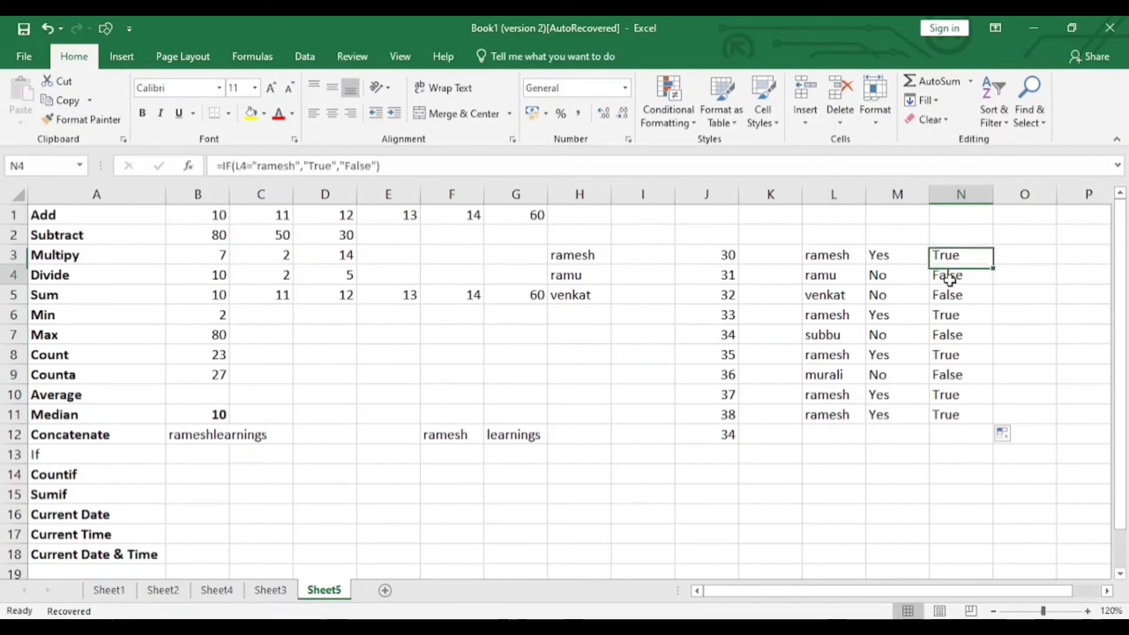
pyautogui.click(948, 316)
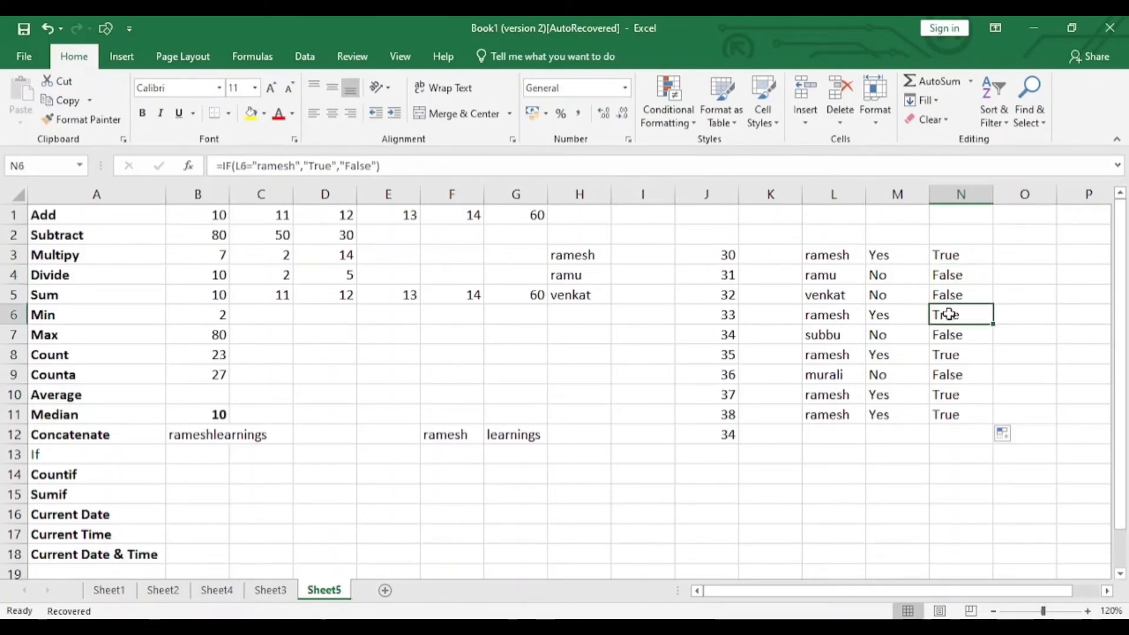
pyautogui.click(835, 316)
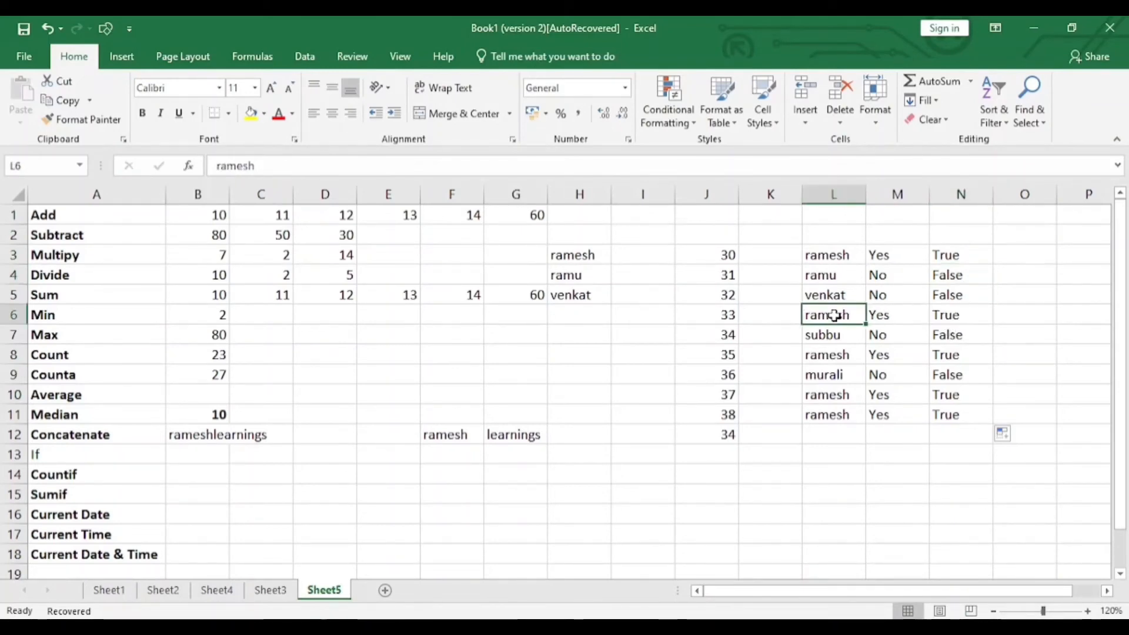
pyautogui.click(830, 359)
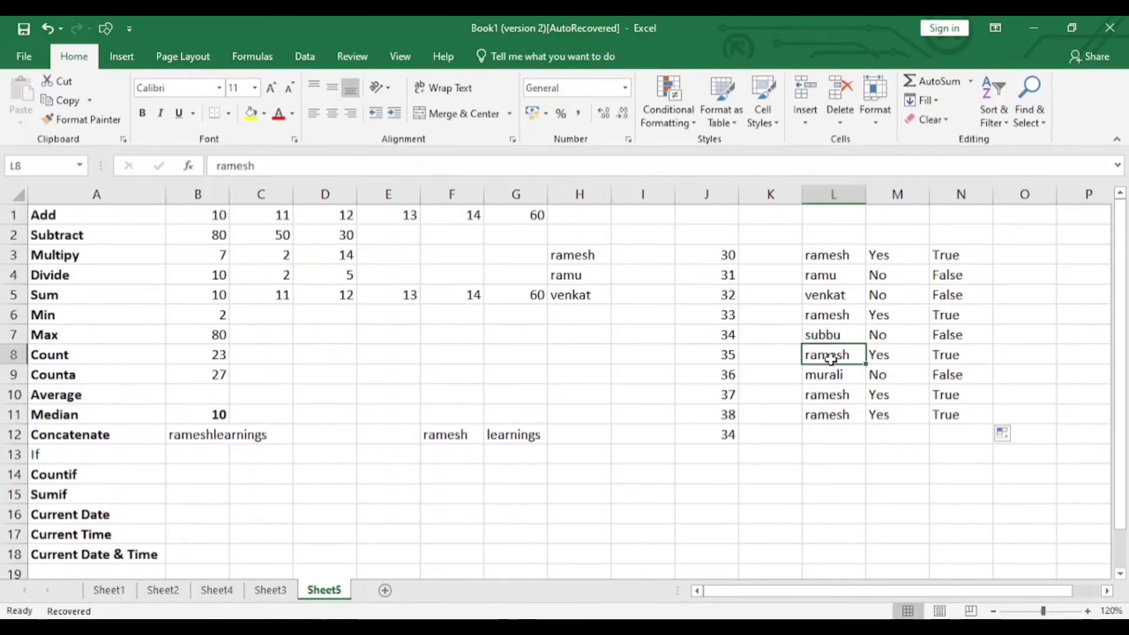
pyautogui.click(965, 359)
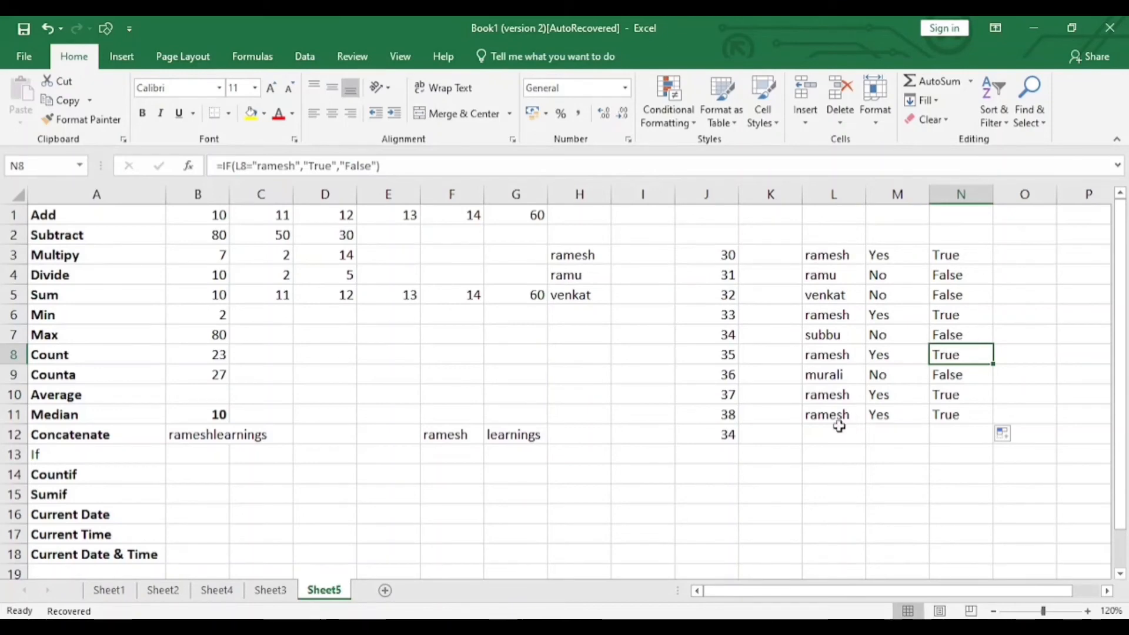
# Enter a COUNTIF formula in B14 that counts the cells in B1:G11 equal to 10
pyautogui.click(210, 478)
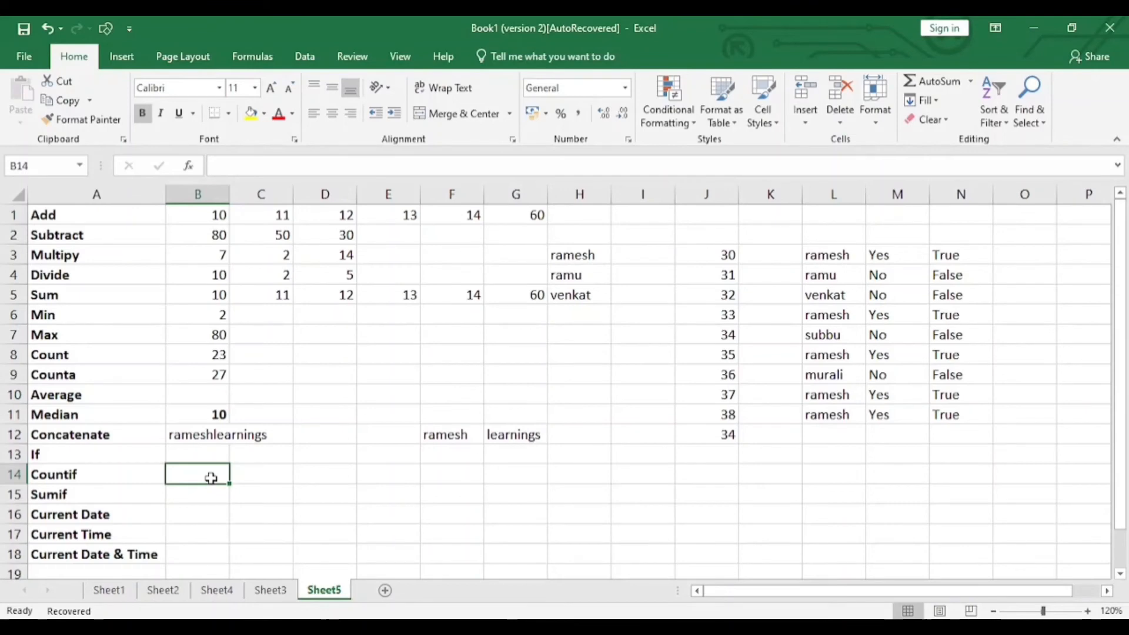
pyautogui.write('=')
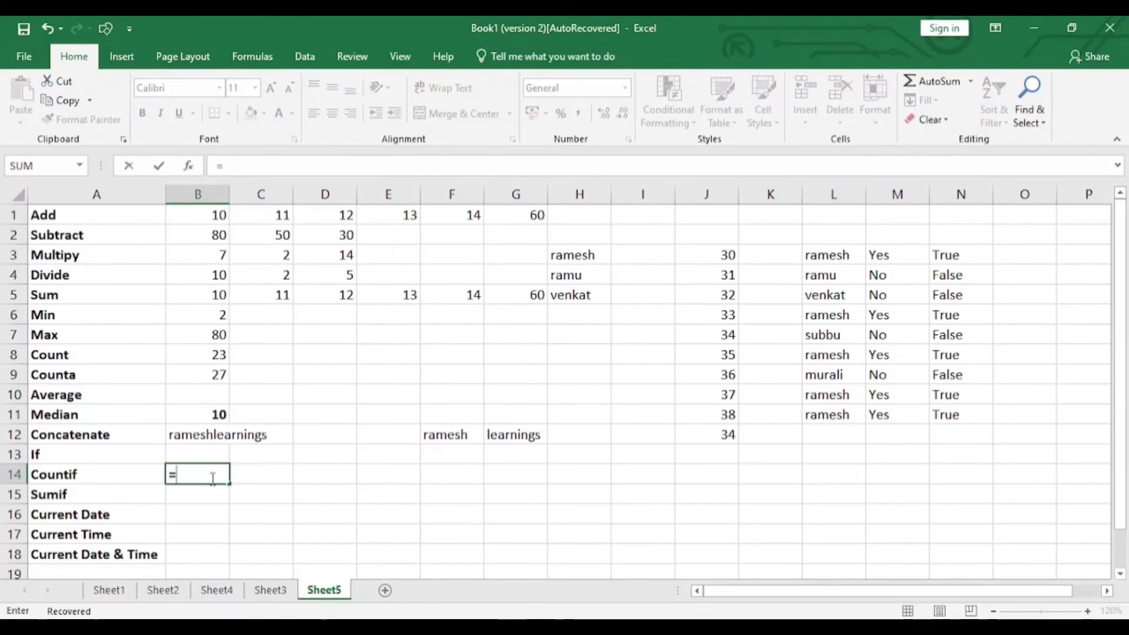
pyautogui.write('countif')
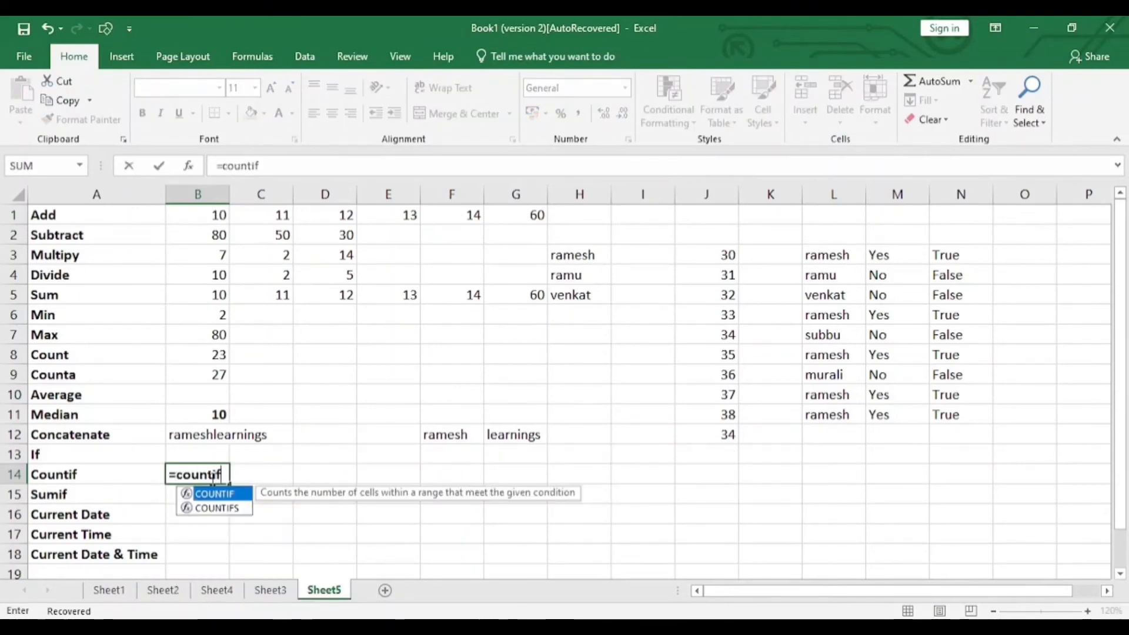
pyautogui.press('Tab')
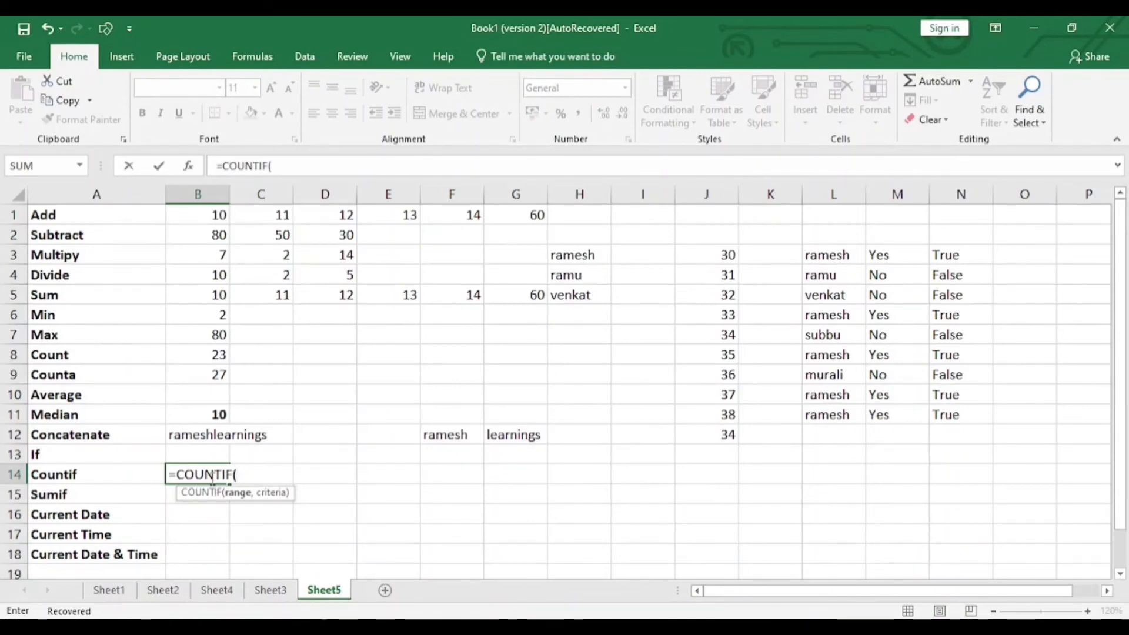
pyautogui.moveTo(195, 219); pyautogui.dragTo(506, 411)
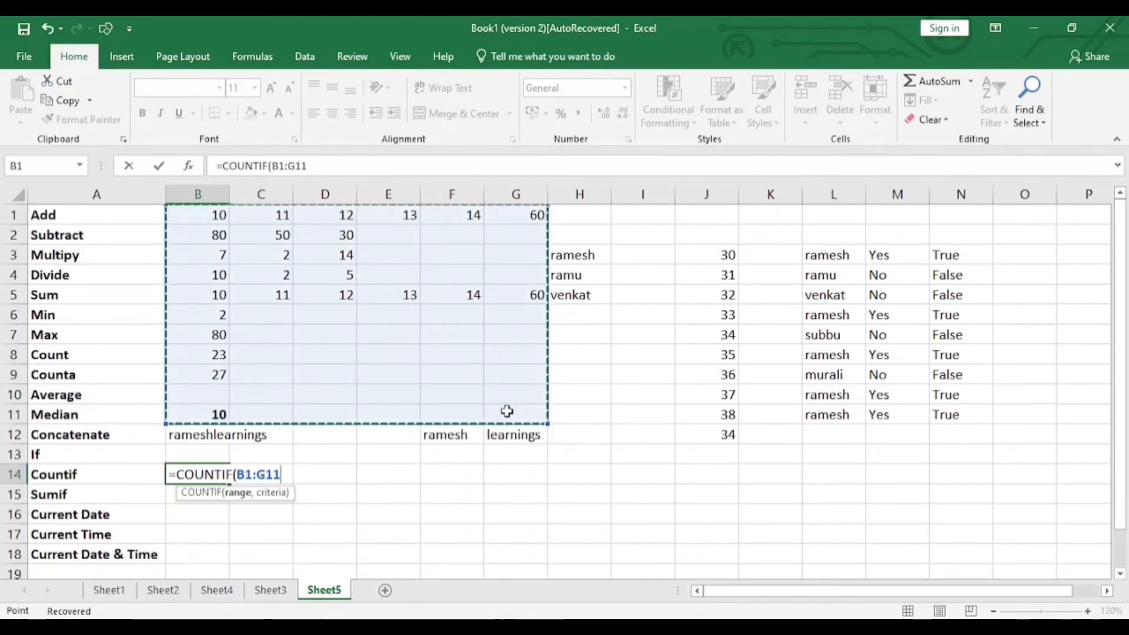
pyautogui.write(',10')
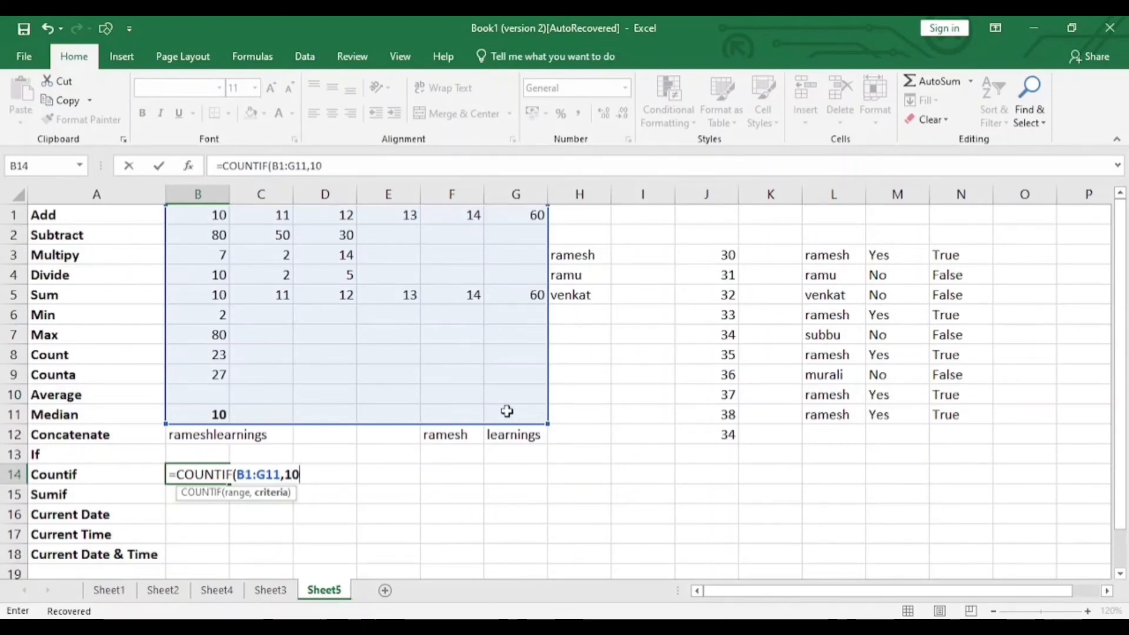
pyautogui.write(')')
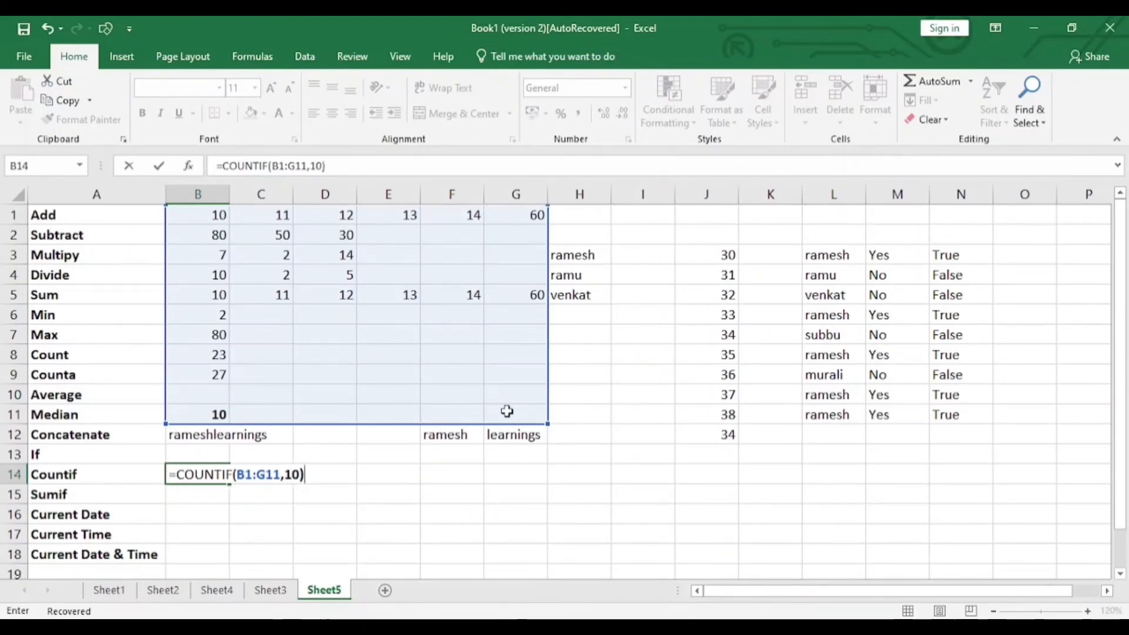
pyautogui.press('Return')
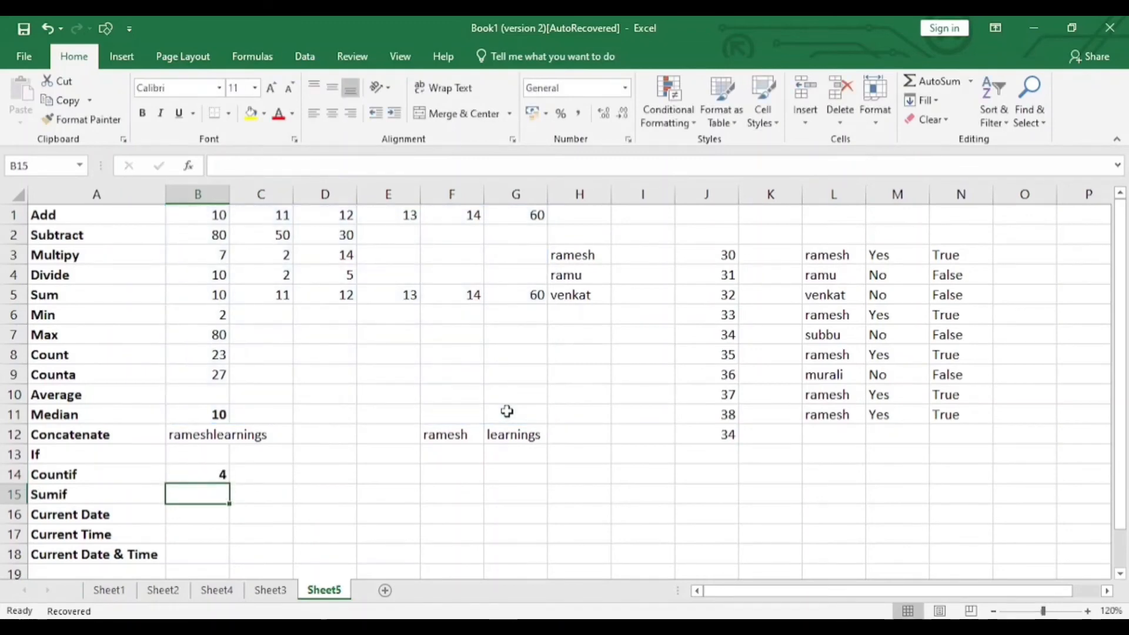
# Review the COUNTIF formula in B14 against its source range B1:G11
pyautogui.click(216, 475)
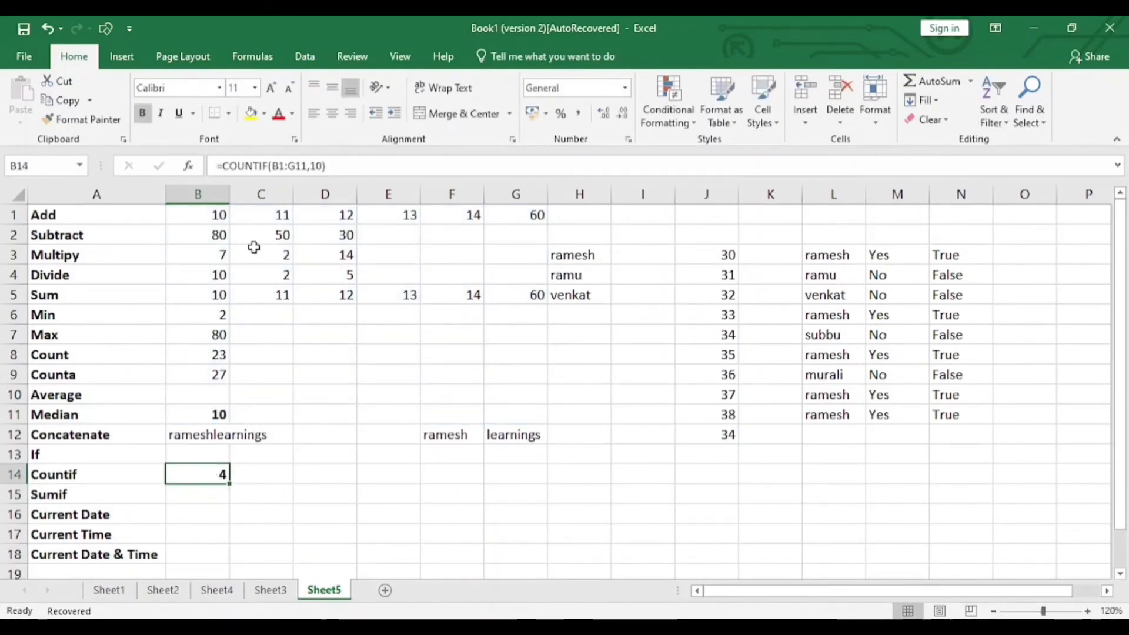
pyautogui.moveTo(215, 220); pyautogui.dragTo(511, 409)
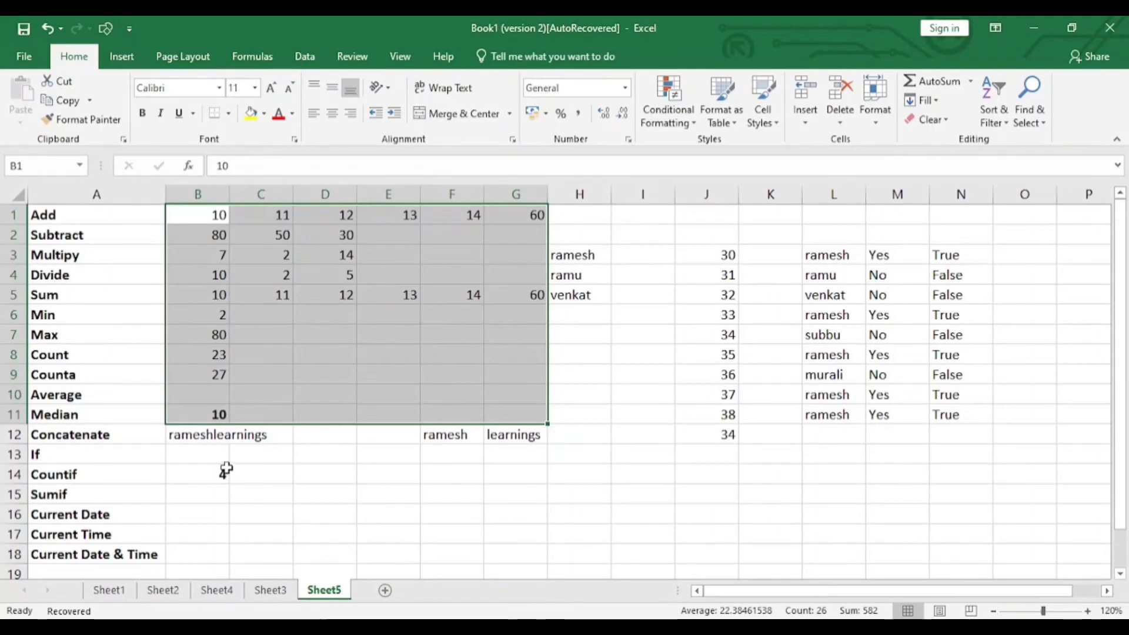
pyautogui.click(210, 474)
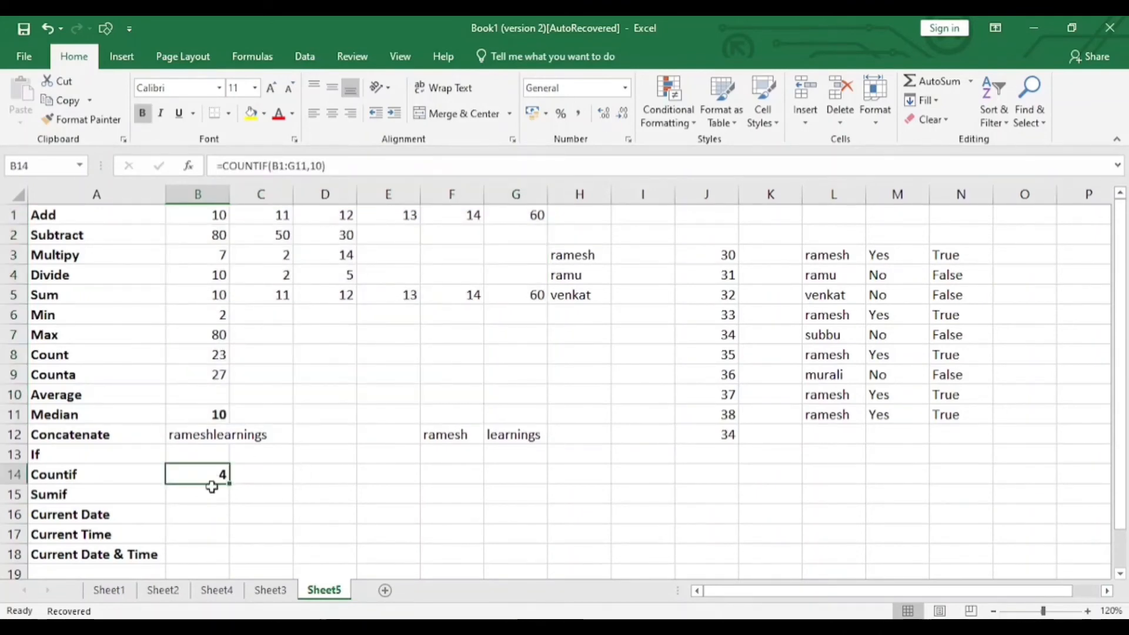
# Enter a SUMIF formula in B15 that adds the cells in B1:G11 greater than the value in B11
pyautogui.click(193, 497)
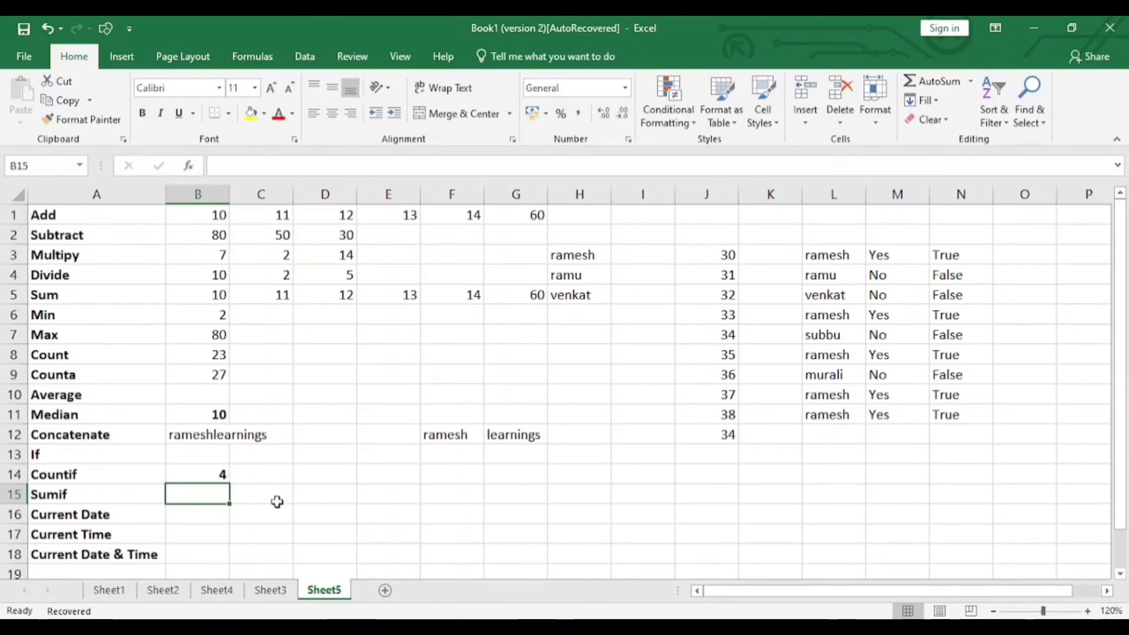
pyautogui.write('=')
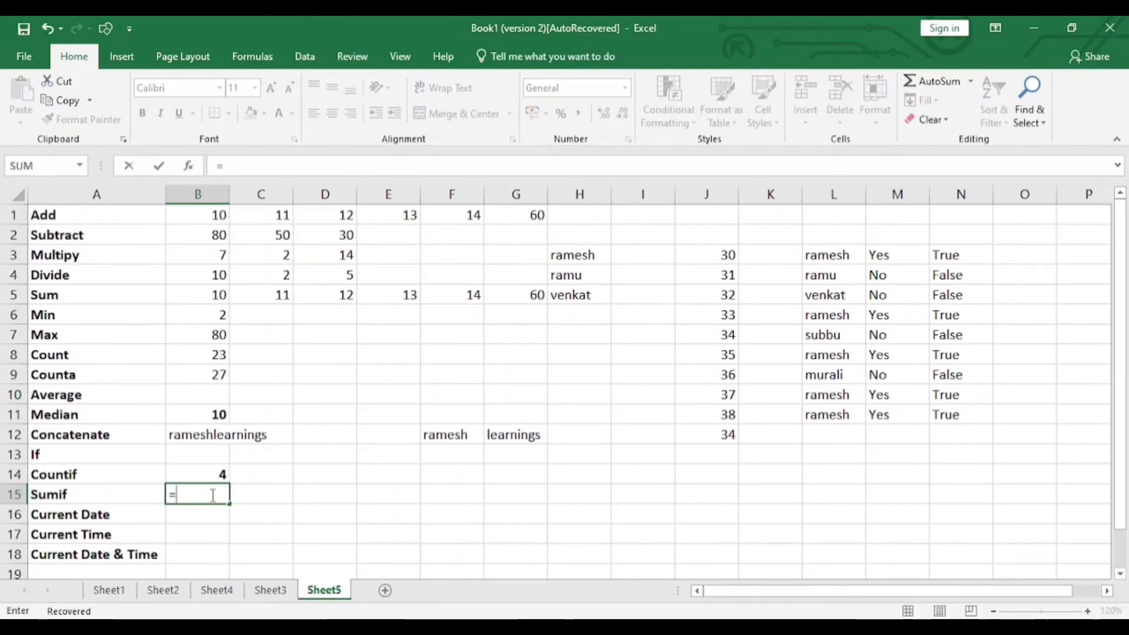
pyautogui.write('sumif')
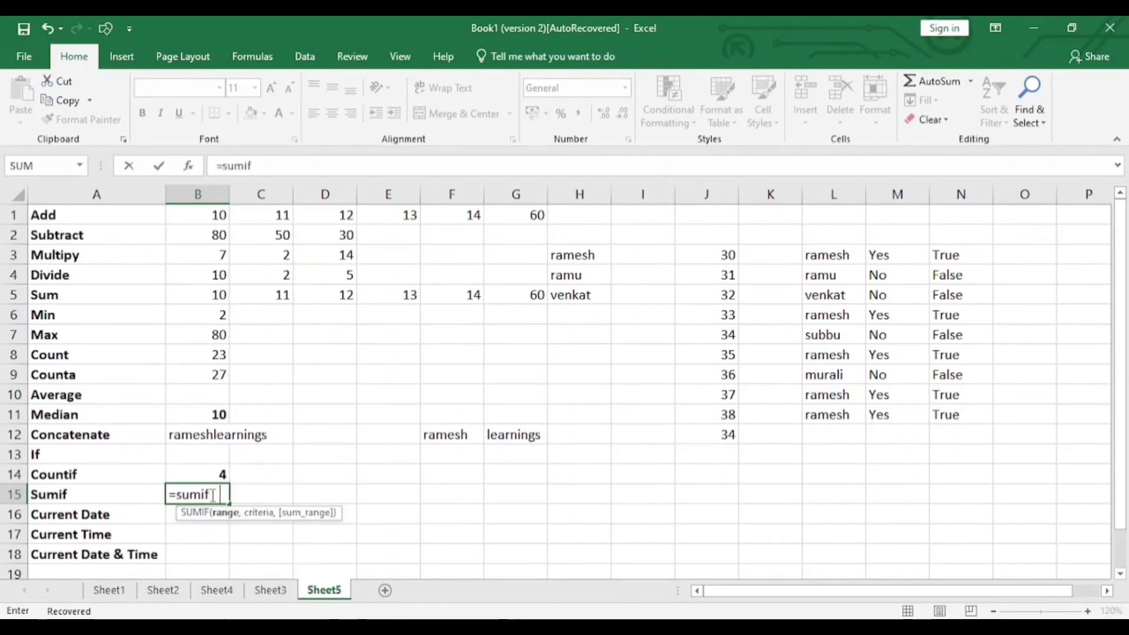
pyautogui.press('Tab')
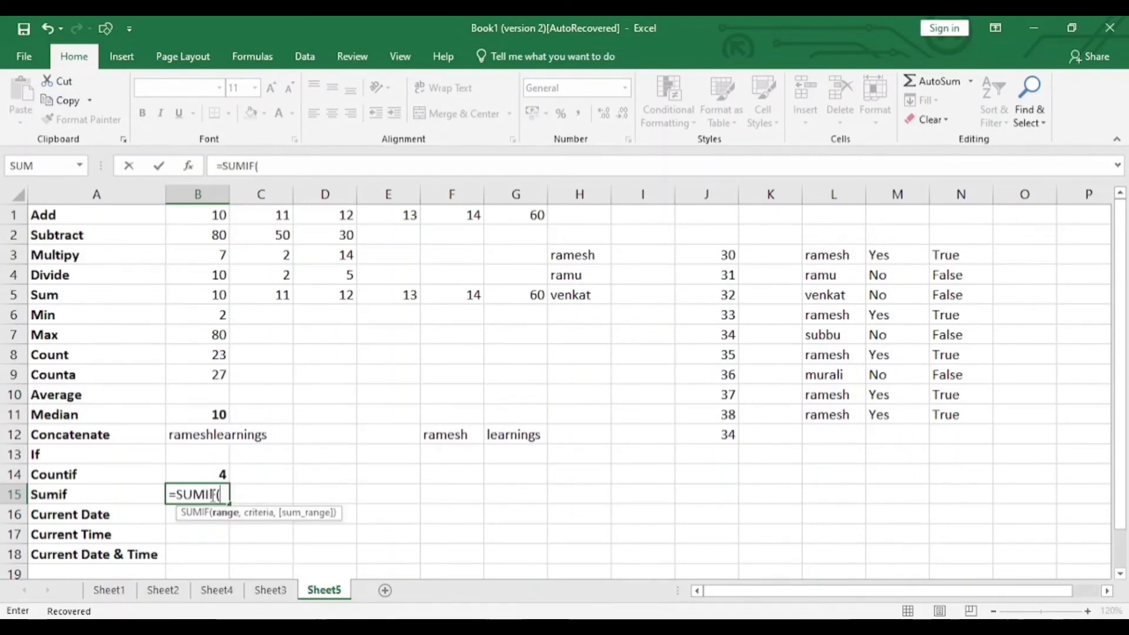
pyautogui.click(200, 216)
pyautogui.moveTo(201, 217); pyautogui.dragTo(499, 410)
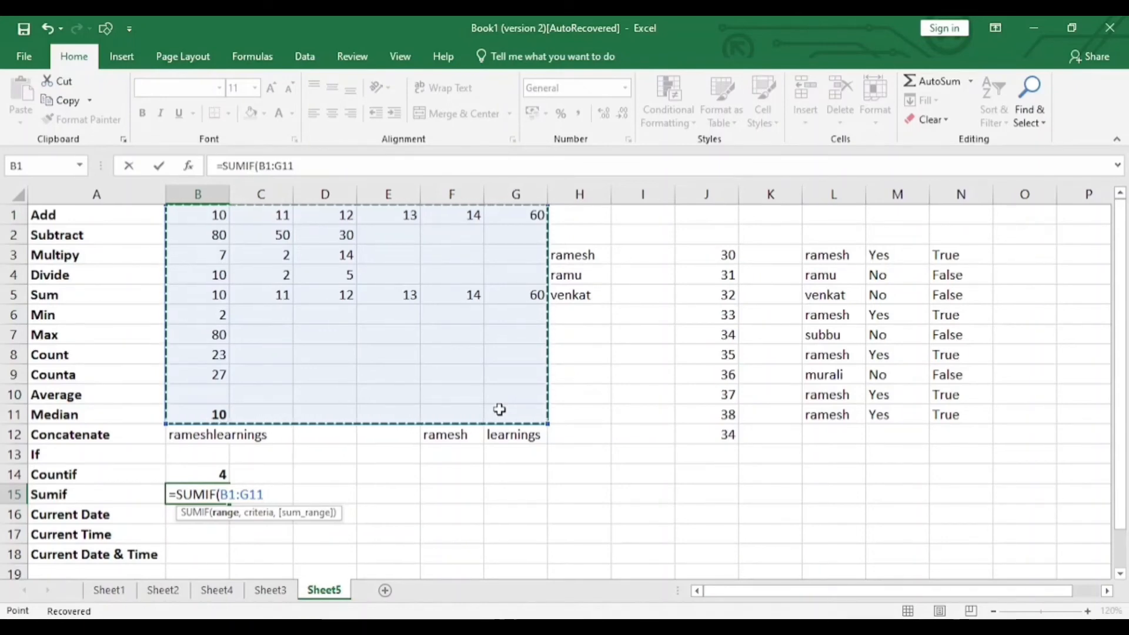
pyautogui.write(',">"&')
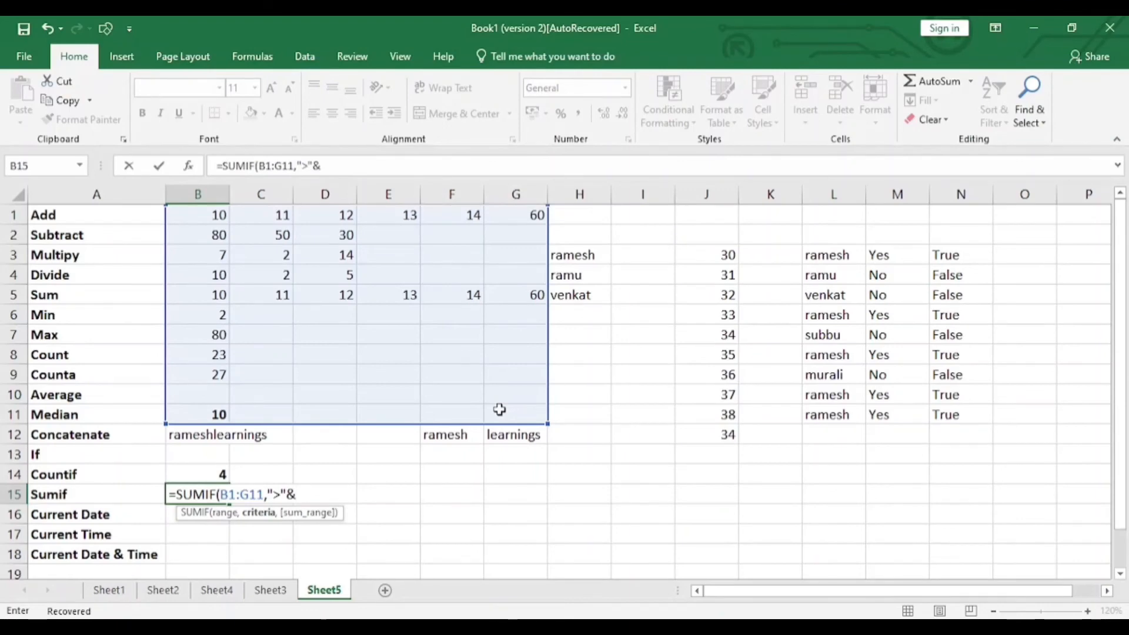
pyautogui.click(211, 416)
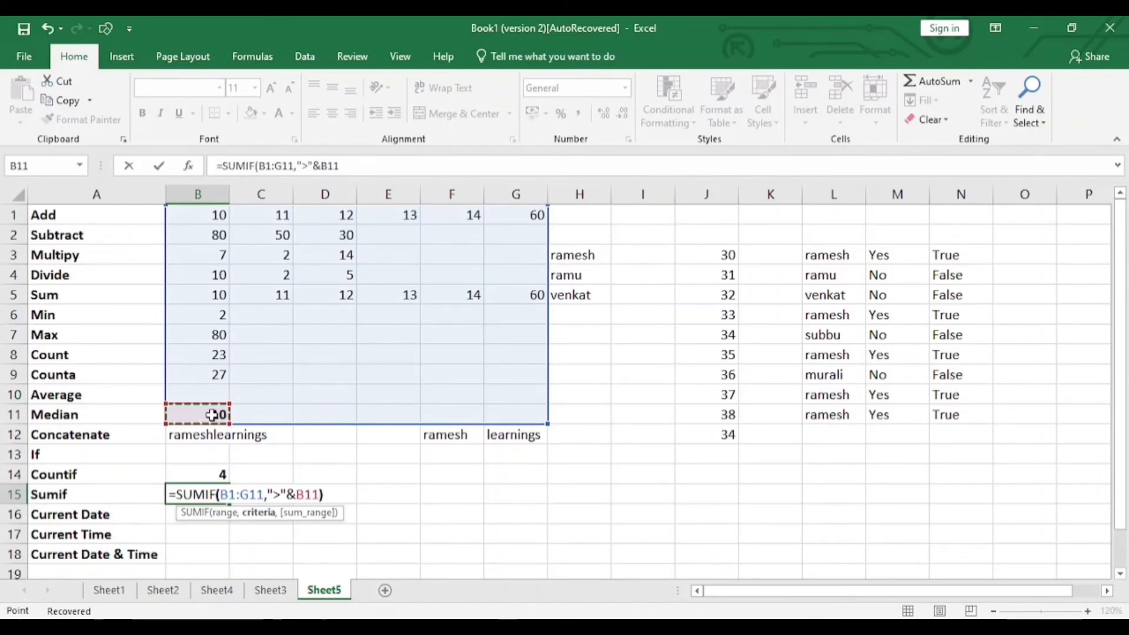
pyautogui.write(')')
pyautogui.press('Return')
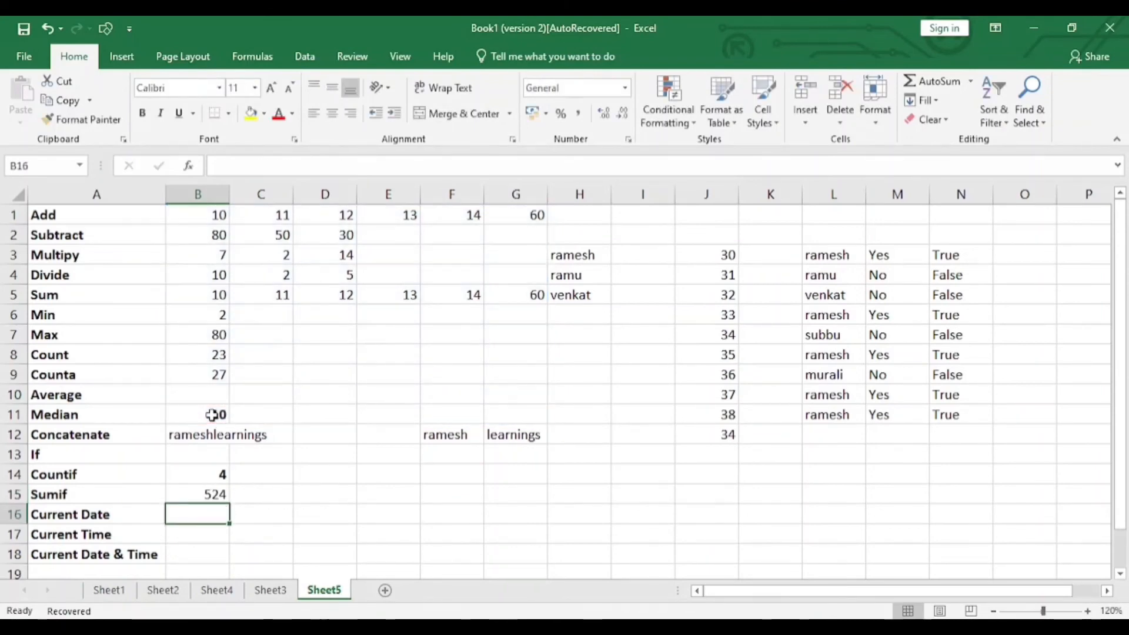
pyautogui.click(206, 497)
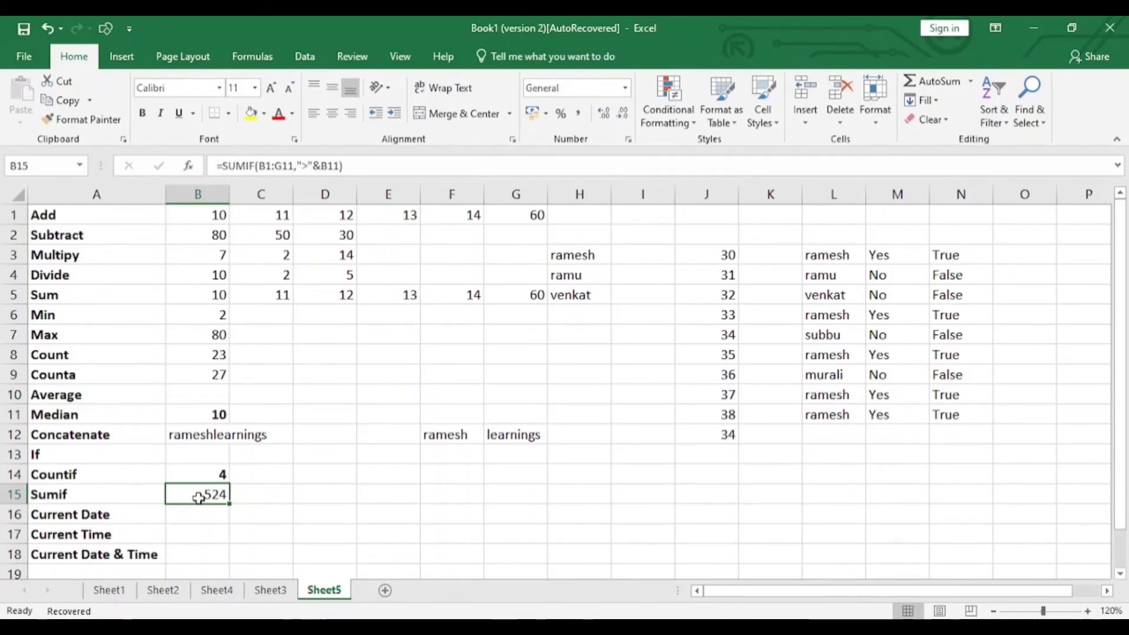
# Enter a SUM formula in C15 that totals the whole range B1:G11
pyautogui.click(257, 494)
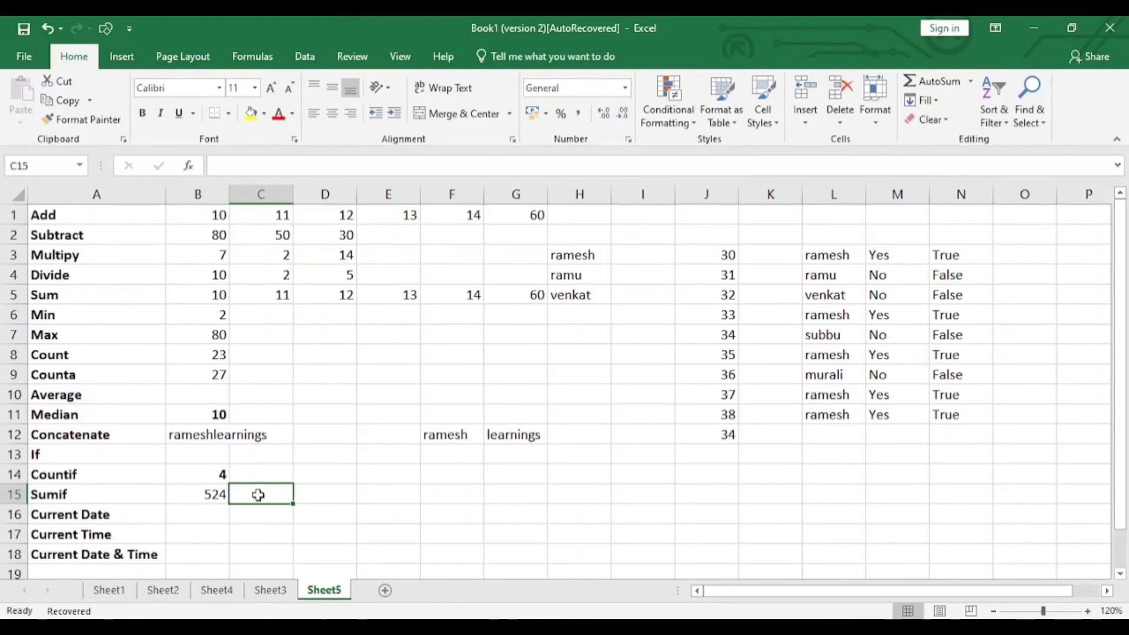
pyautogui.write('=')
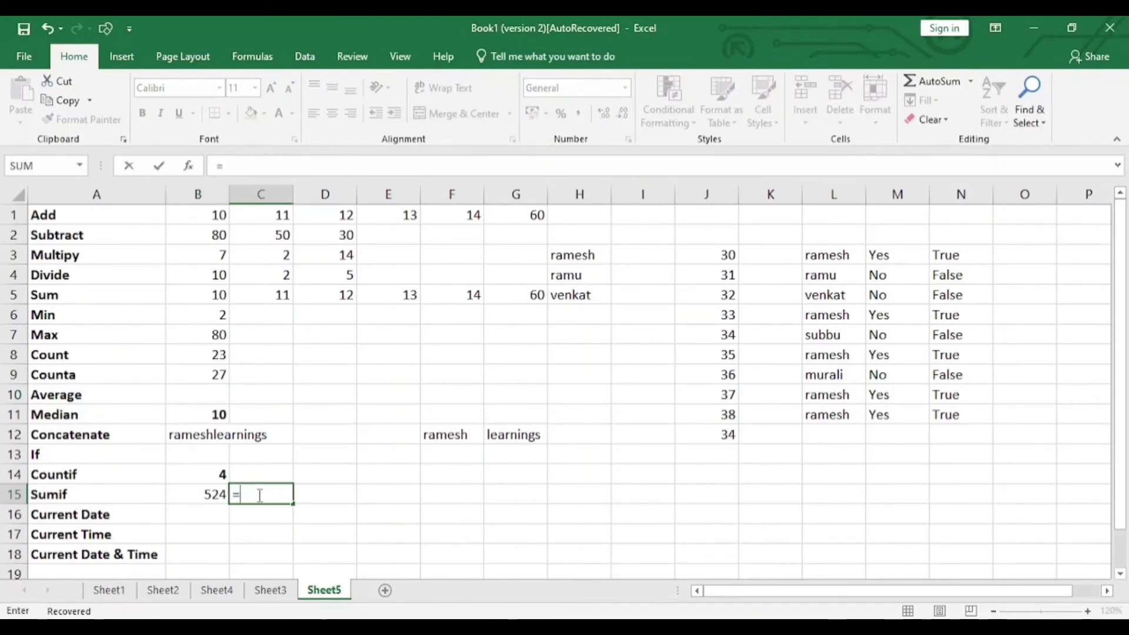
pyautogui.write('sum')
pyautogui.press('Tab')
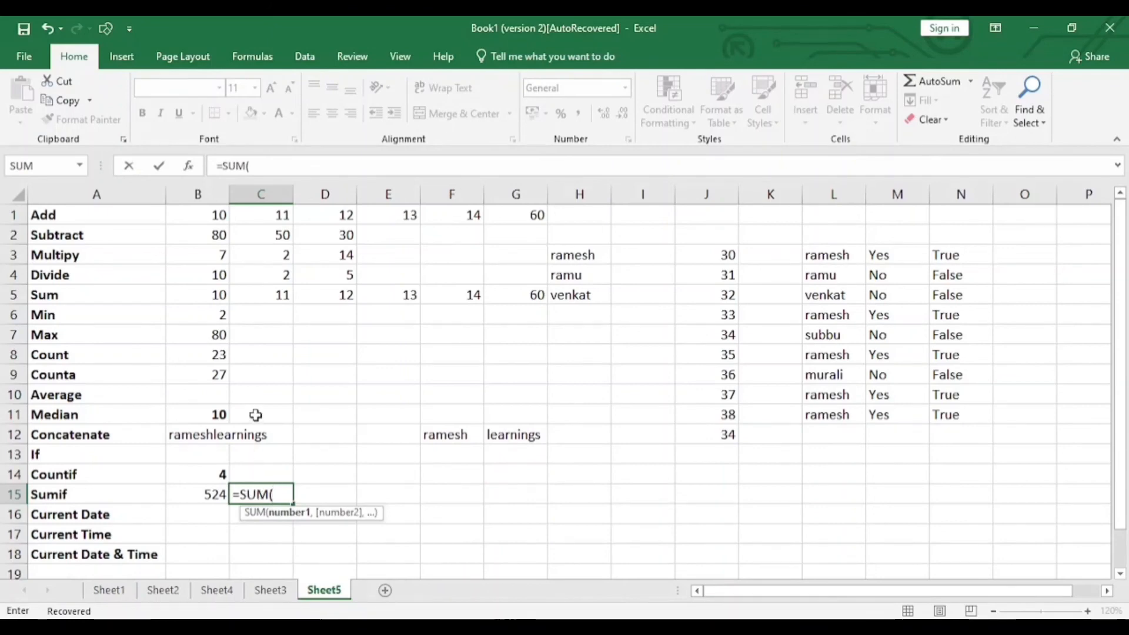
pyautogui.moveTo(201, 218); pyautogui.dragTo(501, 415)
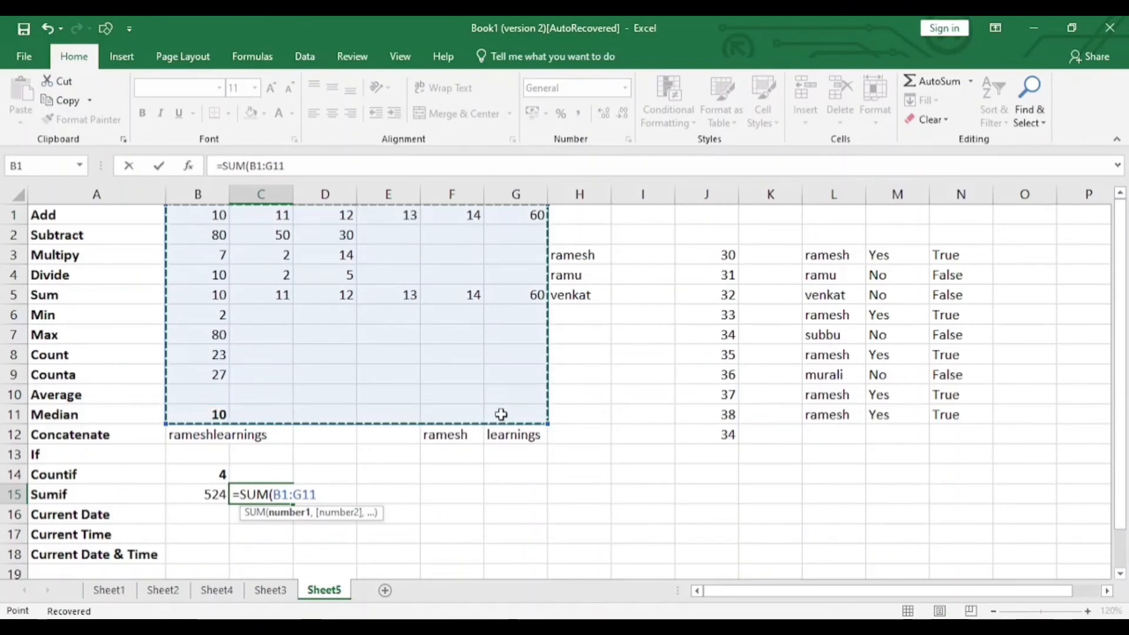
pyautogui.write(')')
pyautogui.press('Return')
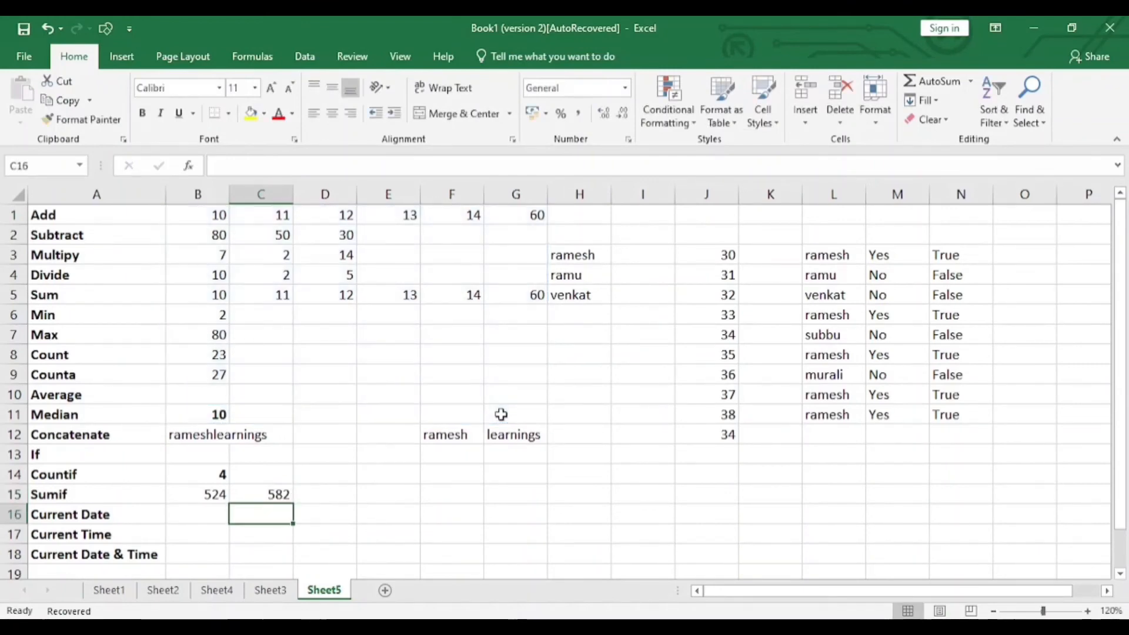
# Compare the SUM formula in C15 with the conditional SUMIF formula in B15
pyautogui.press('Up')
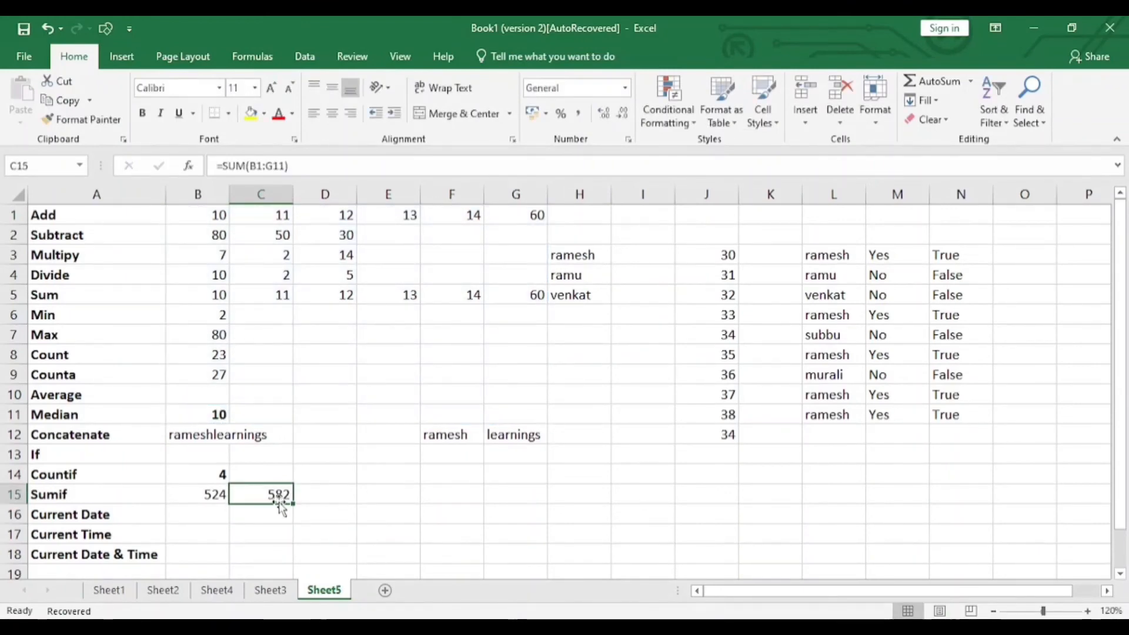
pyautogui.click(189, 501)
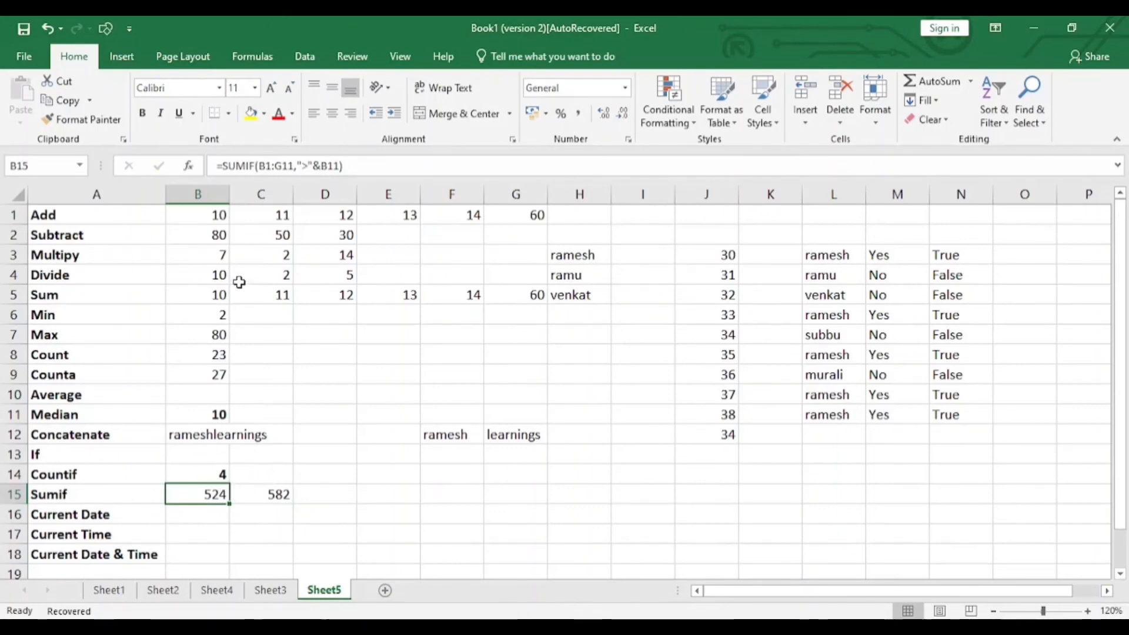
pyautogui.click(274, 498)
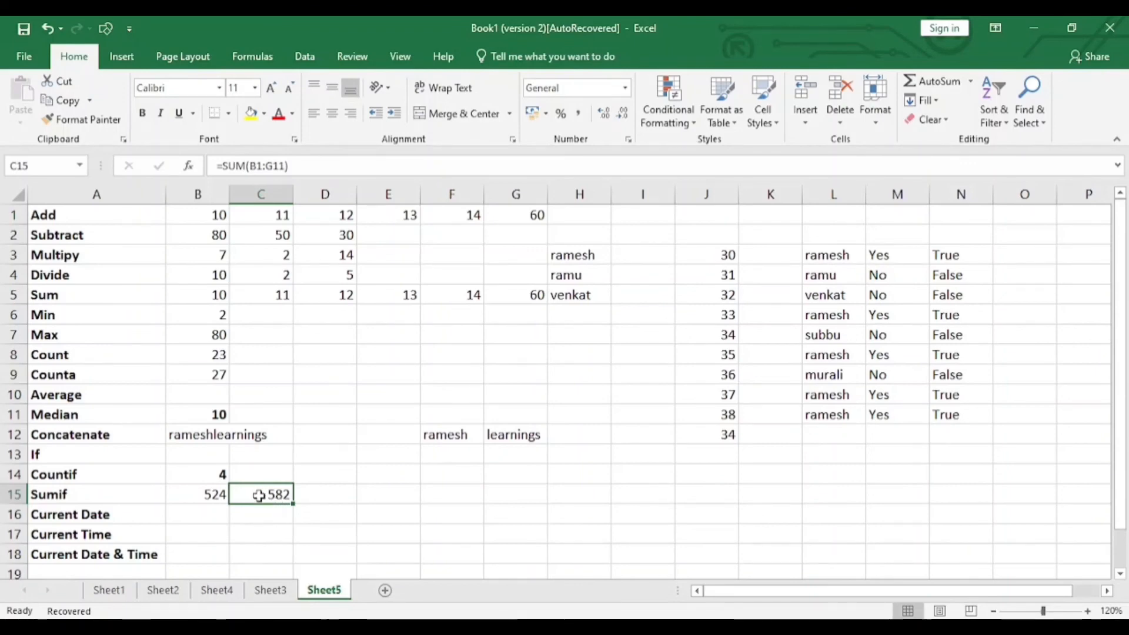
pyautogui.click(190, 497)
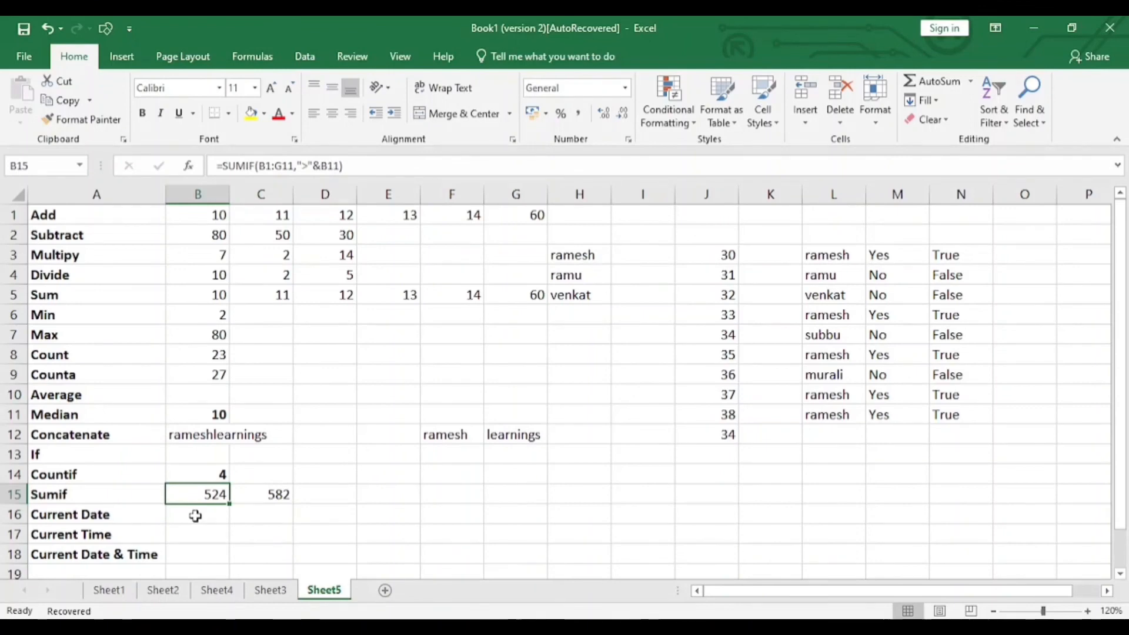
# Enter the date manually as 09/04/20222 in E16, in the Current Date row
pyautogui.click(195, 516)
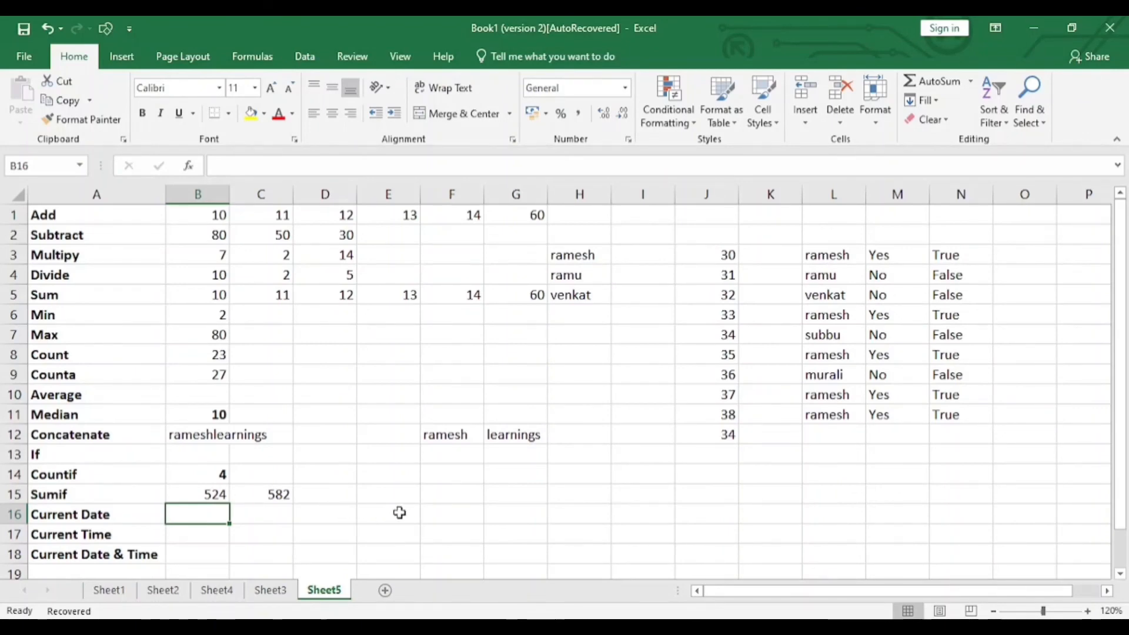
pyautogui.click(399, 513)
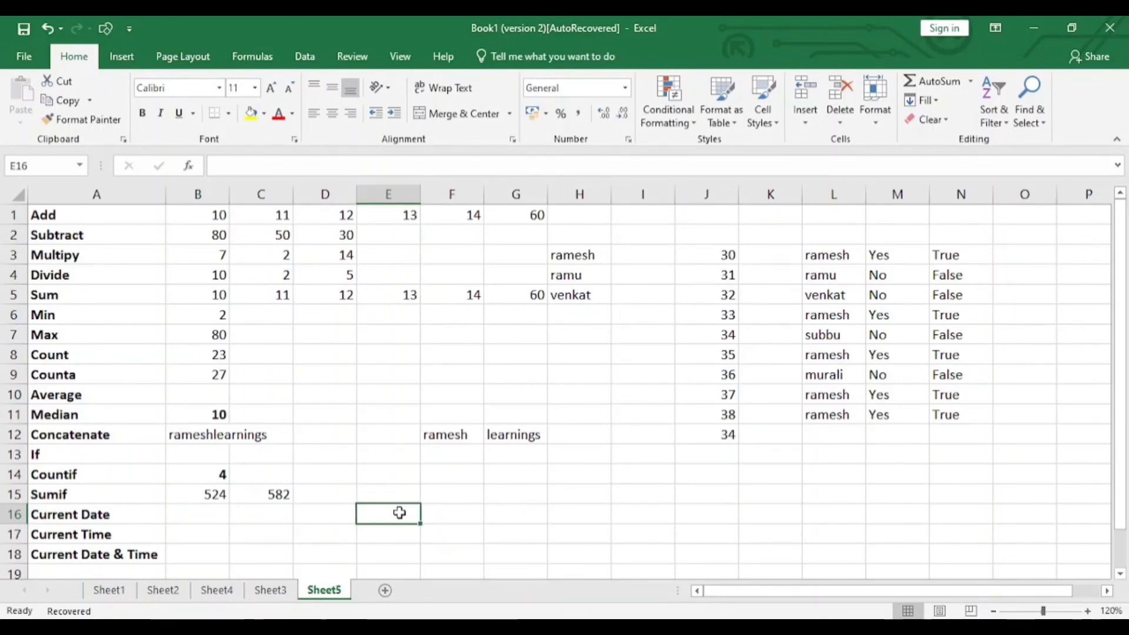
pyautogui.write('09/')
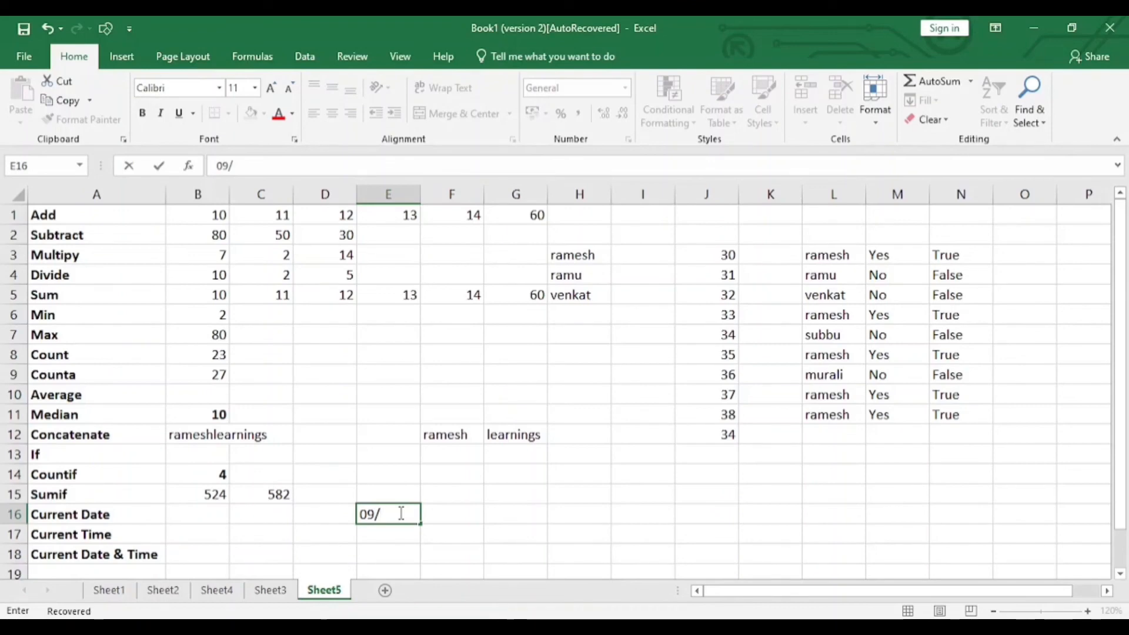
pyautogui.write('04')
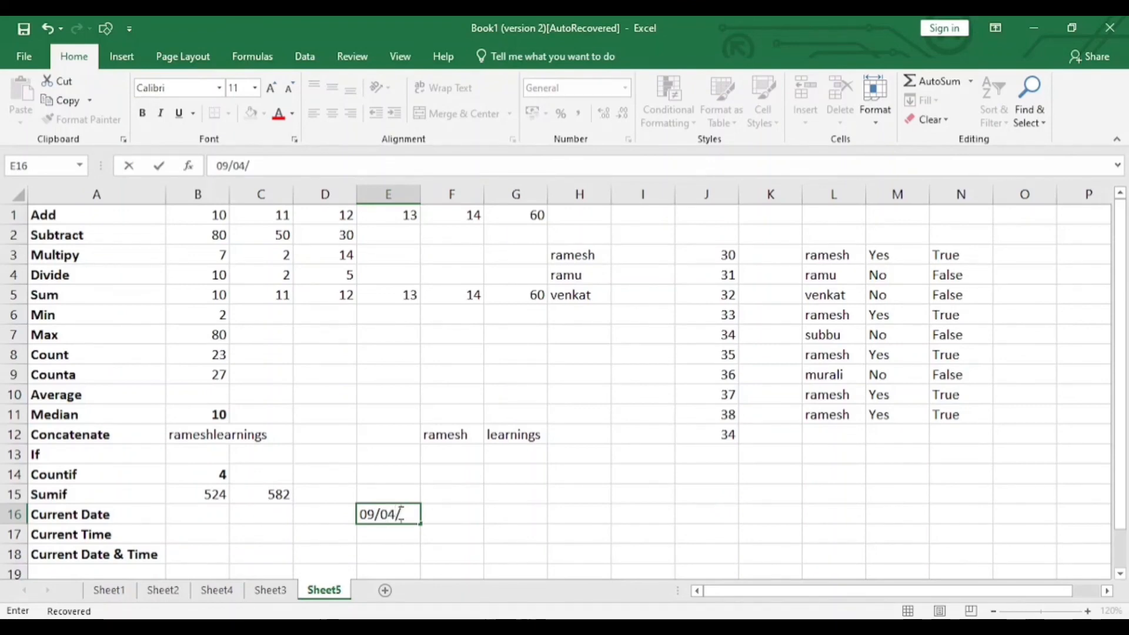
pyautogui.write('/20222')
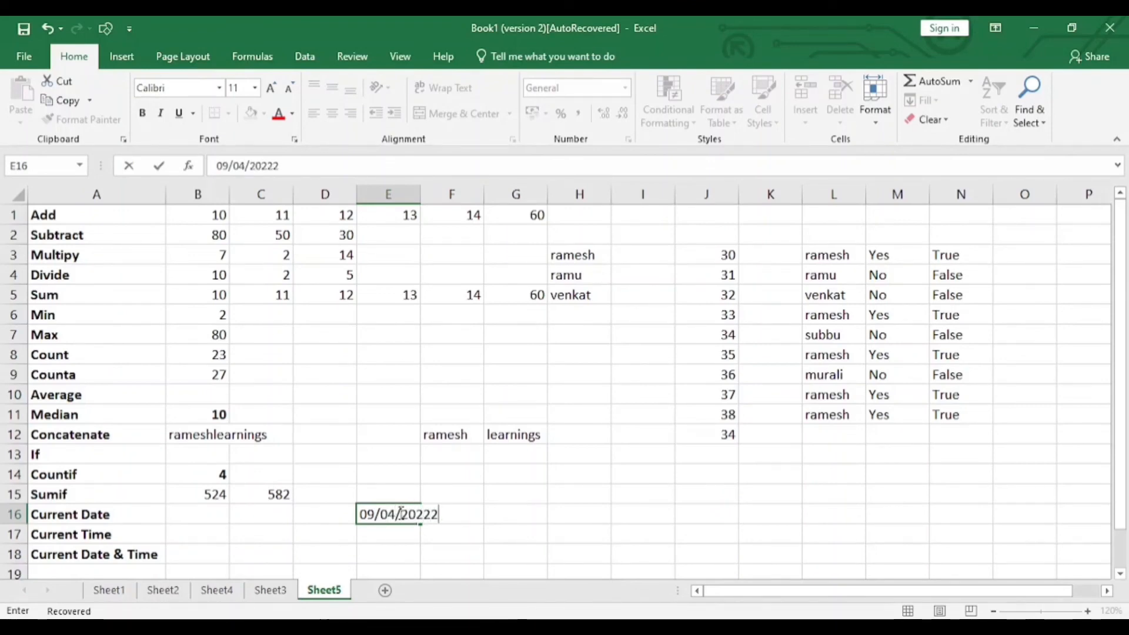
pyautogui.press('Tab')
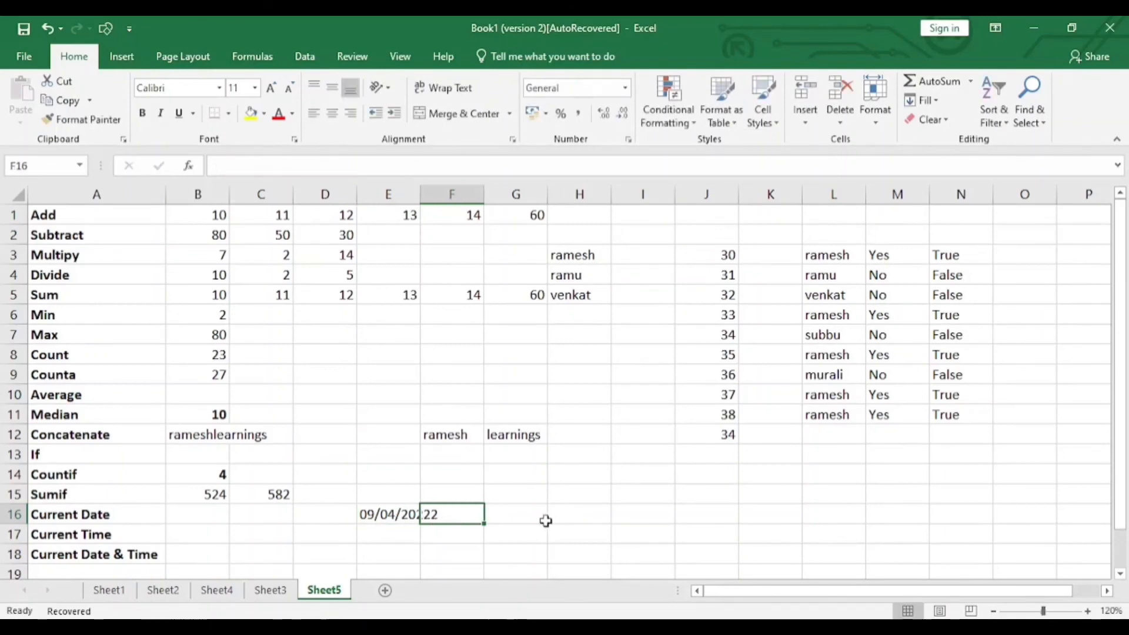
pyautogui.click(410, 515)
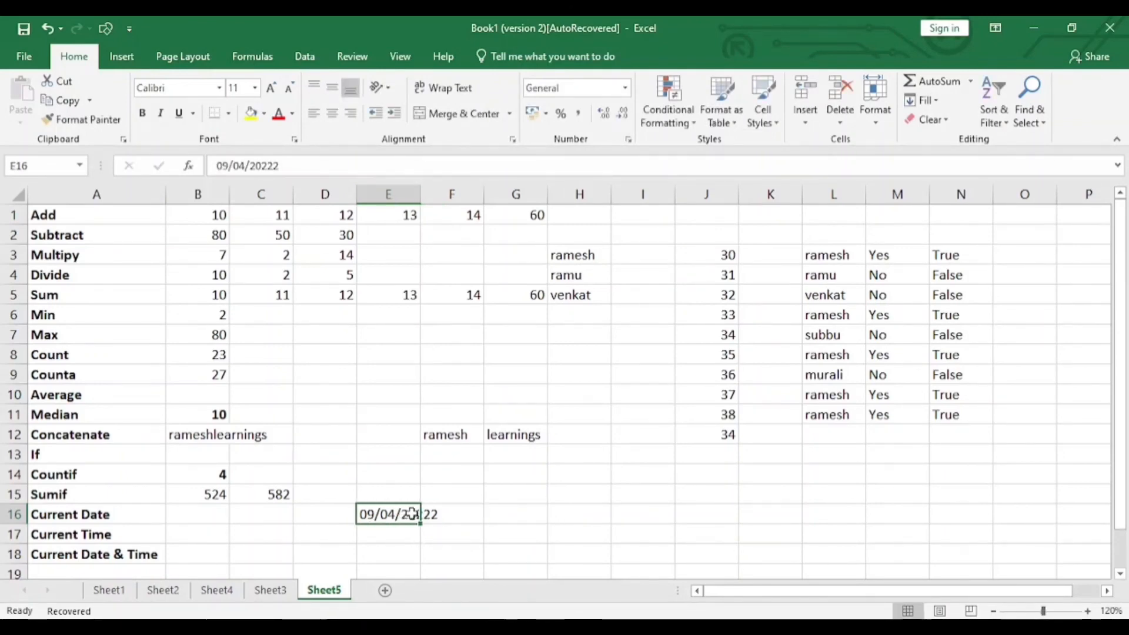
# Insert the current date, 09-04-2022, in B16 and the current time, 01:25, in B17
pyautogui.scroll(-1, 412, 514)
pyautogui.click(193, 481)
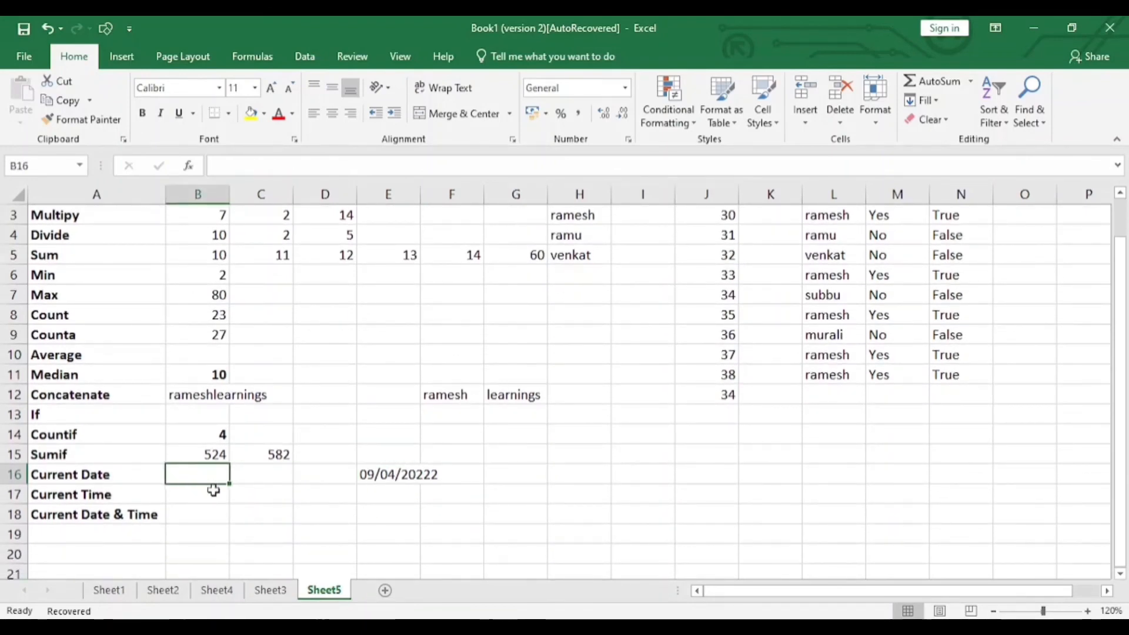
pyautogui.write('09-04-2022')
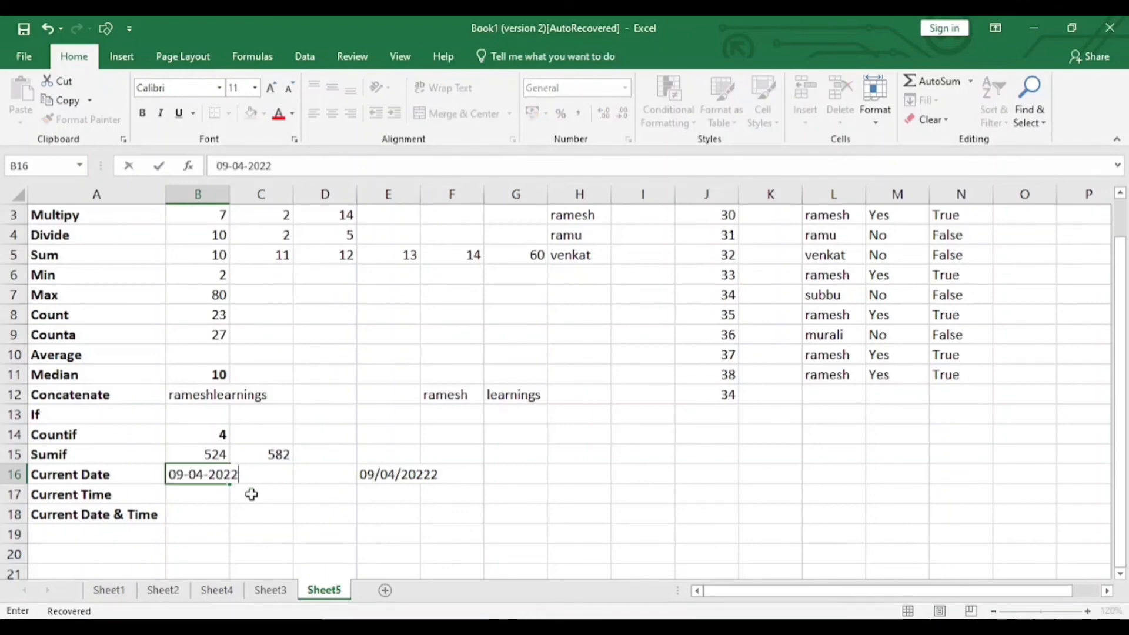
pyautogui.click(215, 496)
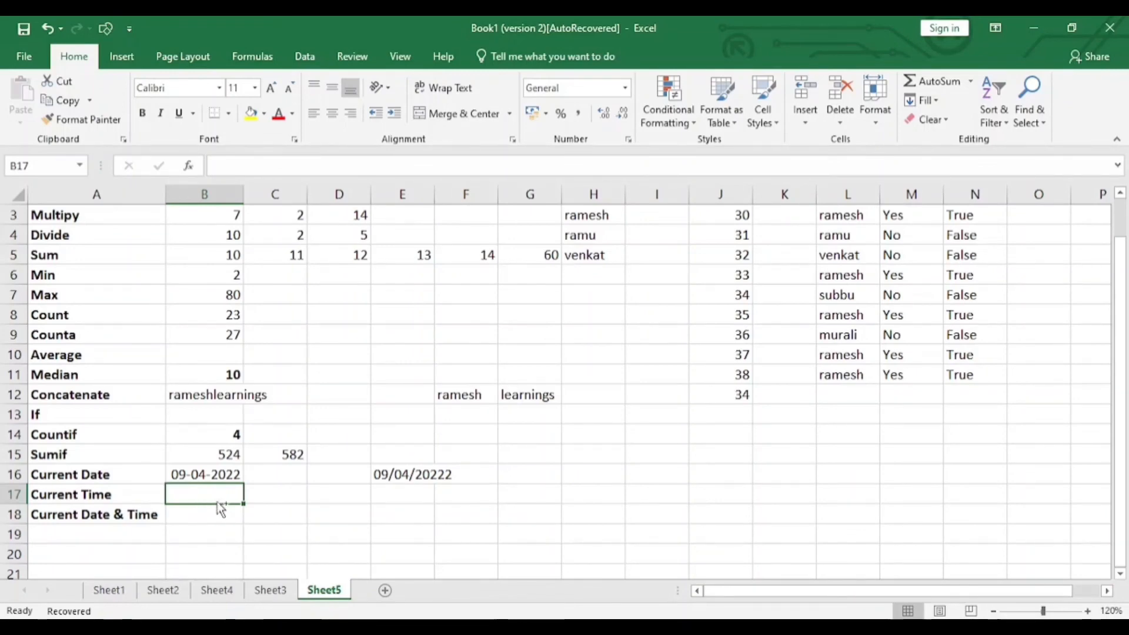
pyautogui.hotkey('ctrl', 'shift', ';')
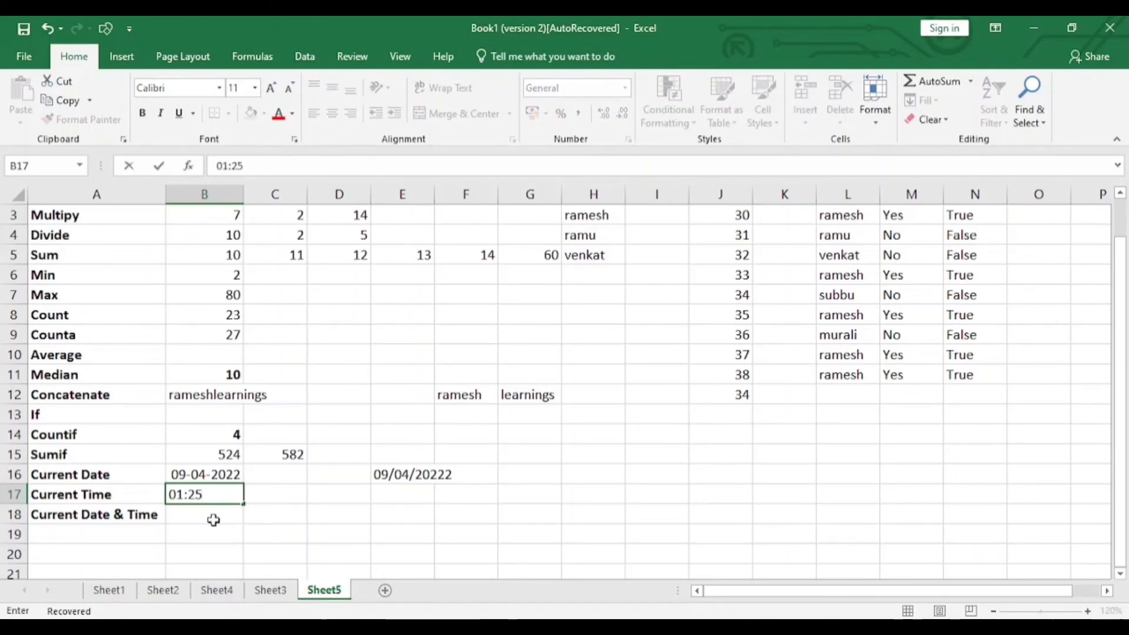
# Enter the formula =now() in B18 to return the current date and time
pyautogui.click(213, 519)
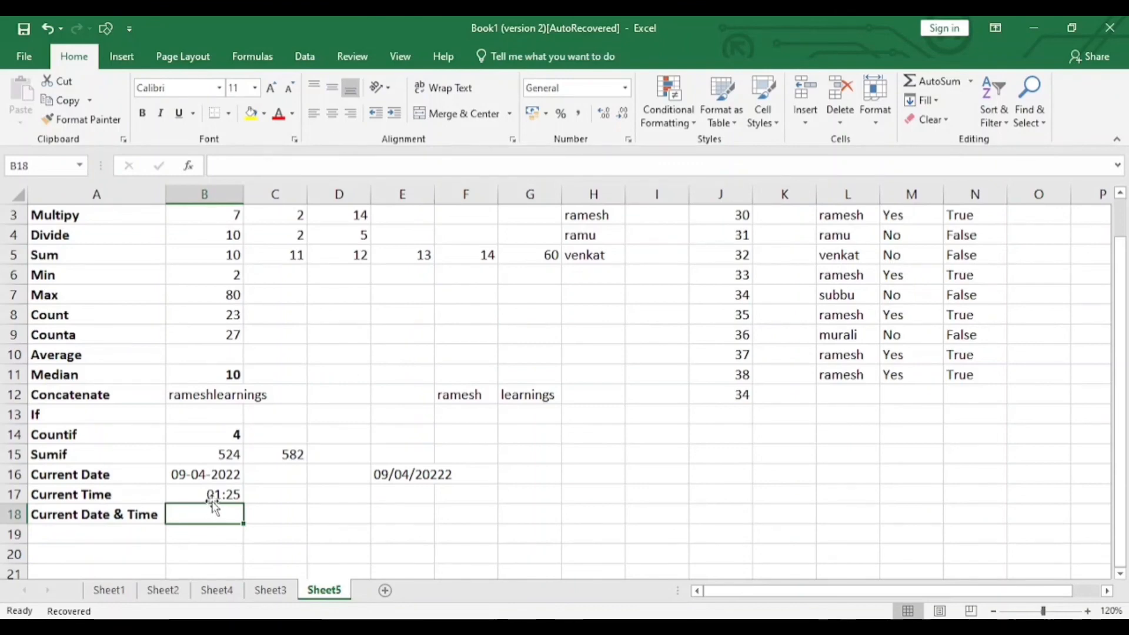
pyautogui.write('=')
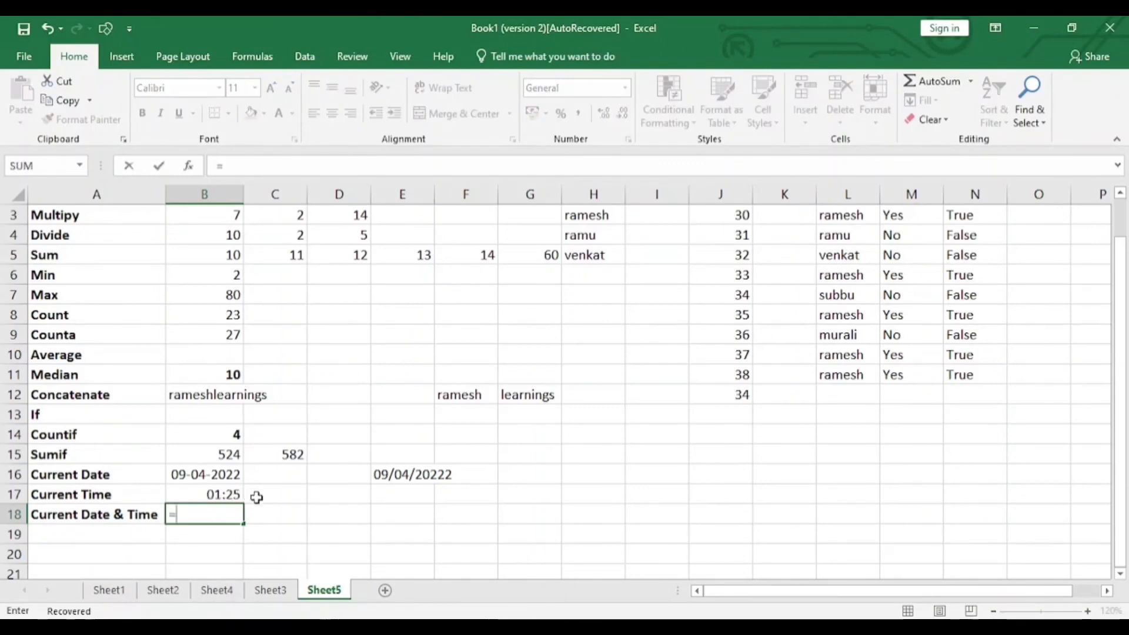
pyautogui.write('now')
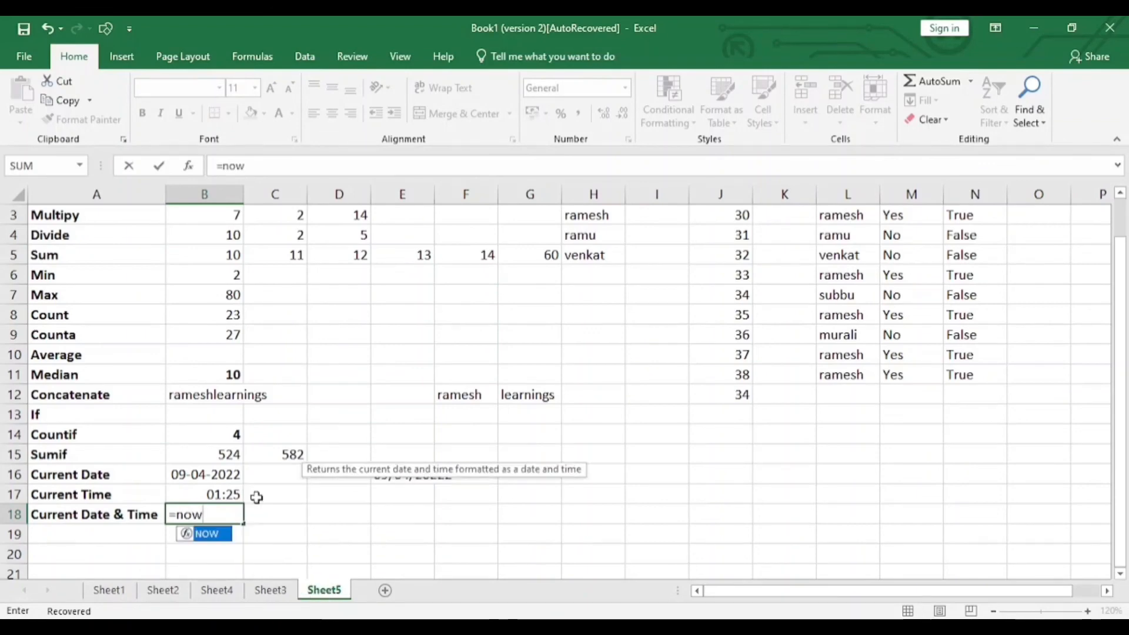
pyautogui.write('(')
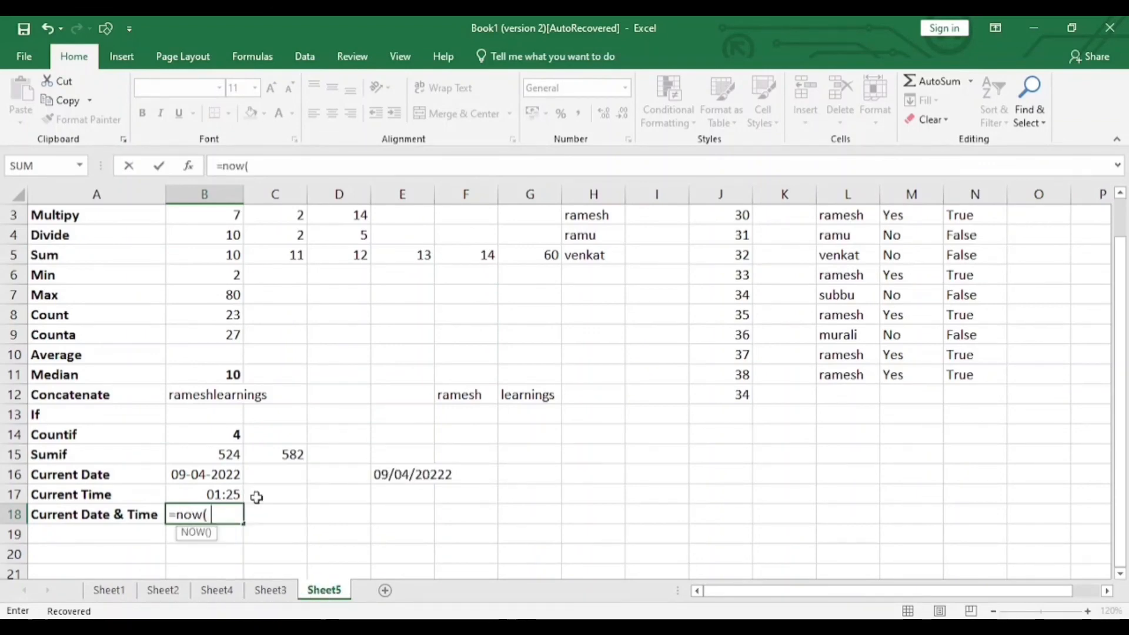
pyautogui.write(')')
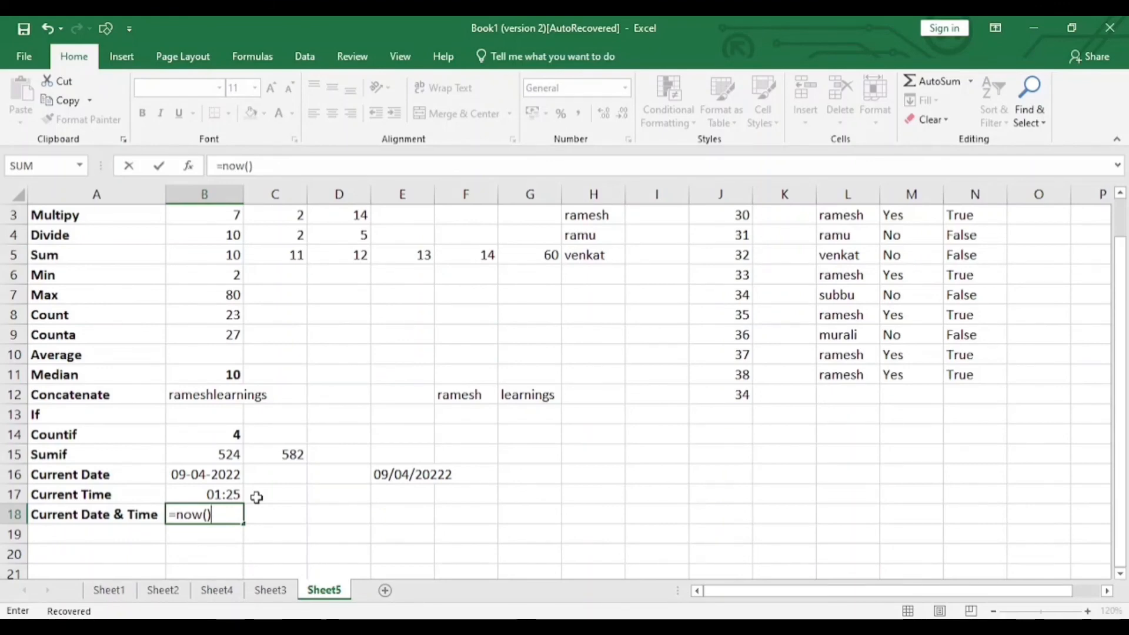
pyautogui.press('Return')
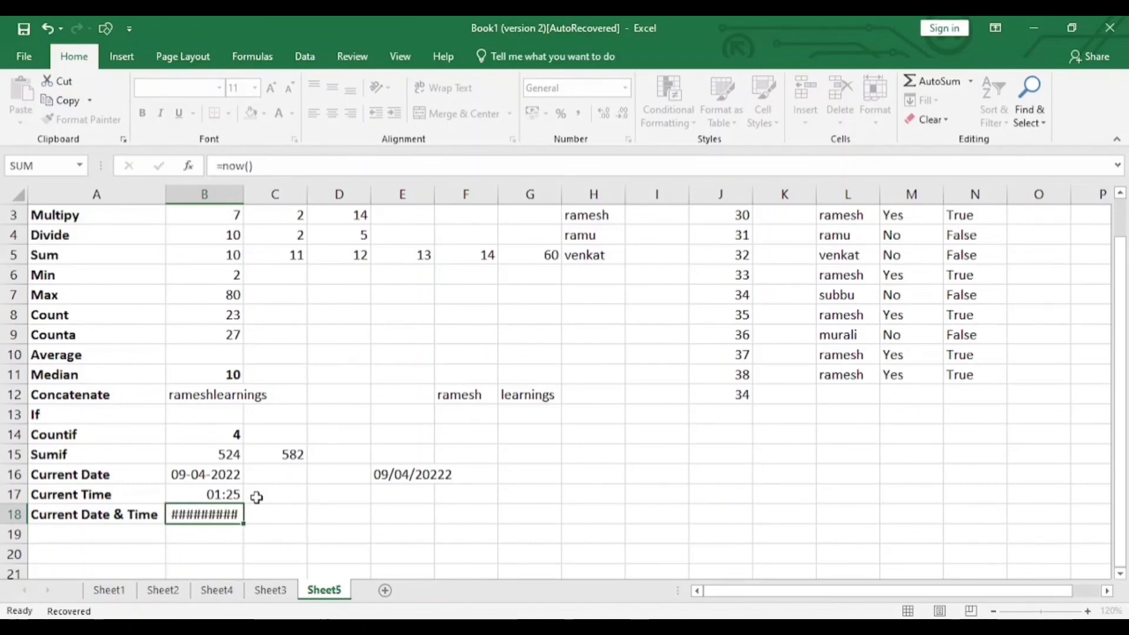
# Compare the current date in B16 and current time in B17 with the NOW formula in B18
pyautogui.click(219, 512)
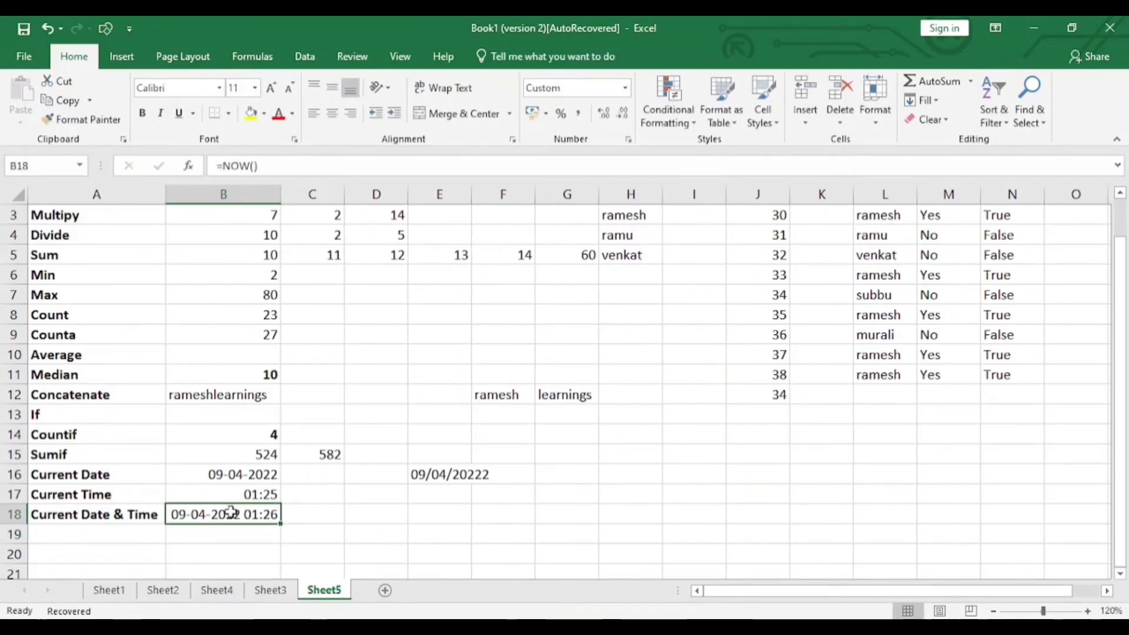
pyautogui.click(244, 474)
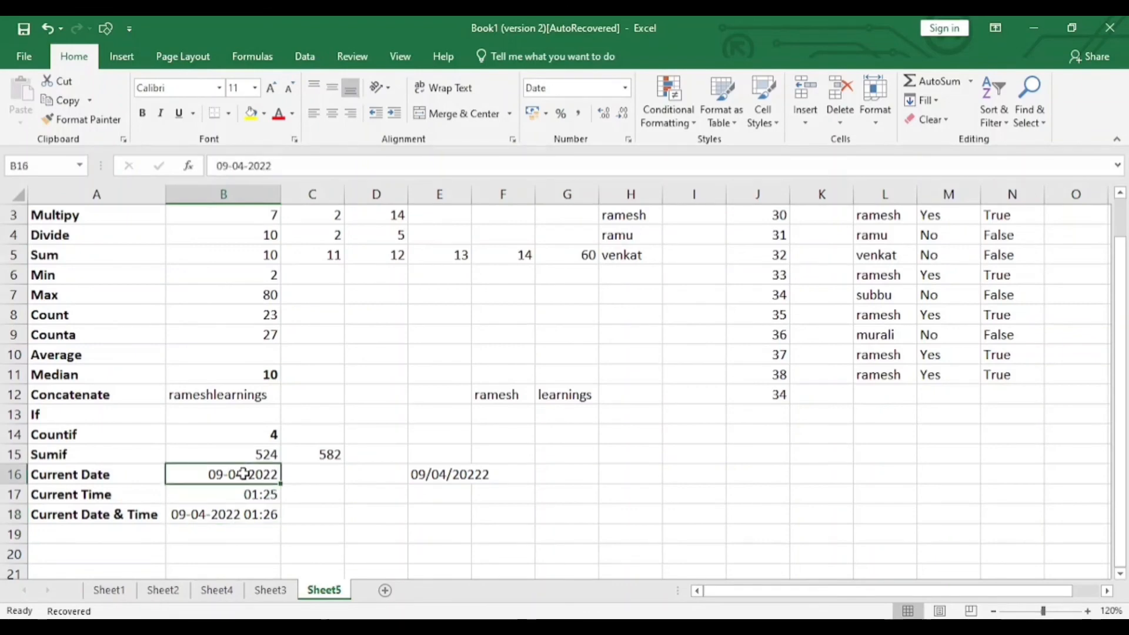
pyautogui.click(201, 497)
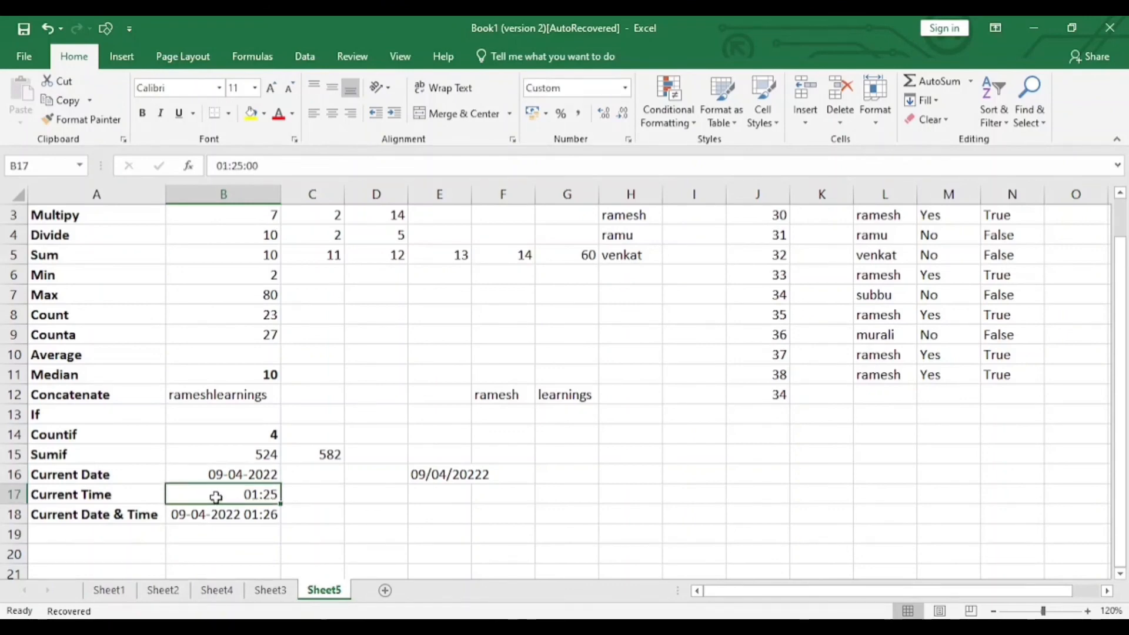
pyautogui.click(213, 517)
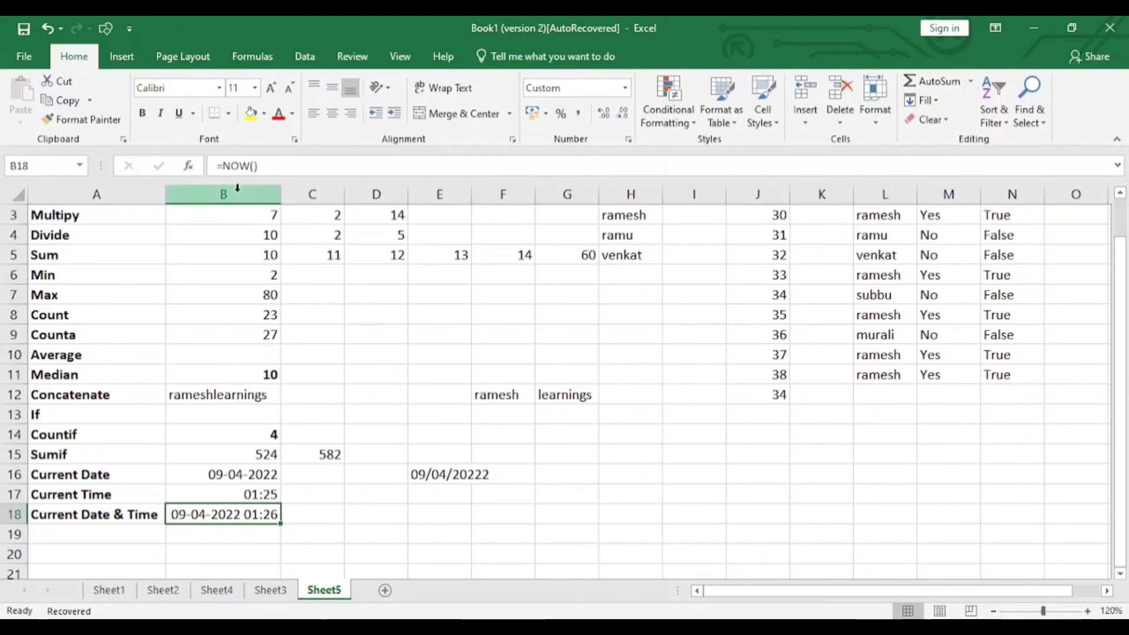
pyautogui.click(270, 166)
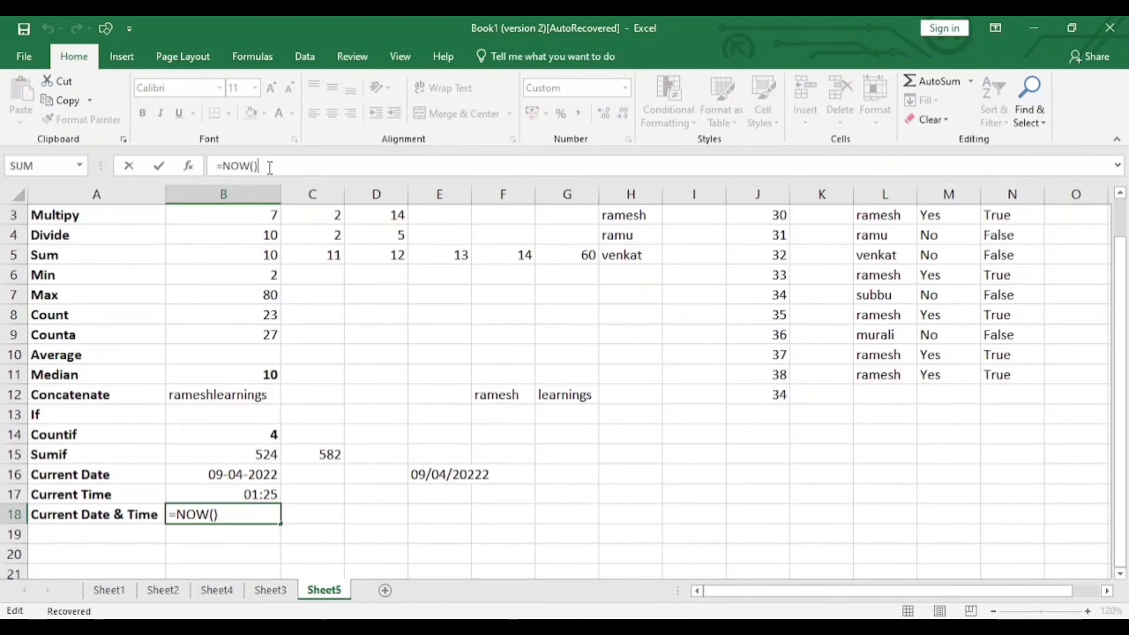
pyautogui.click(270, 532)
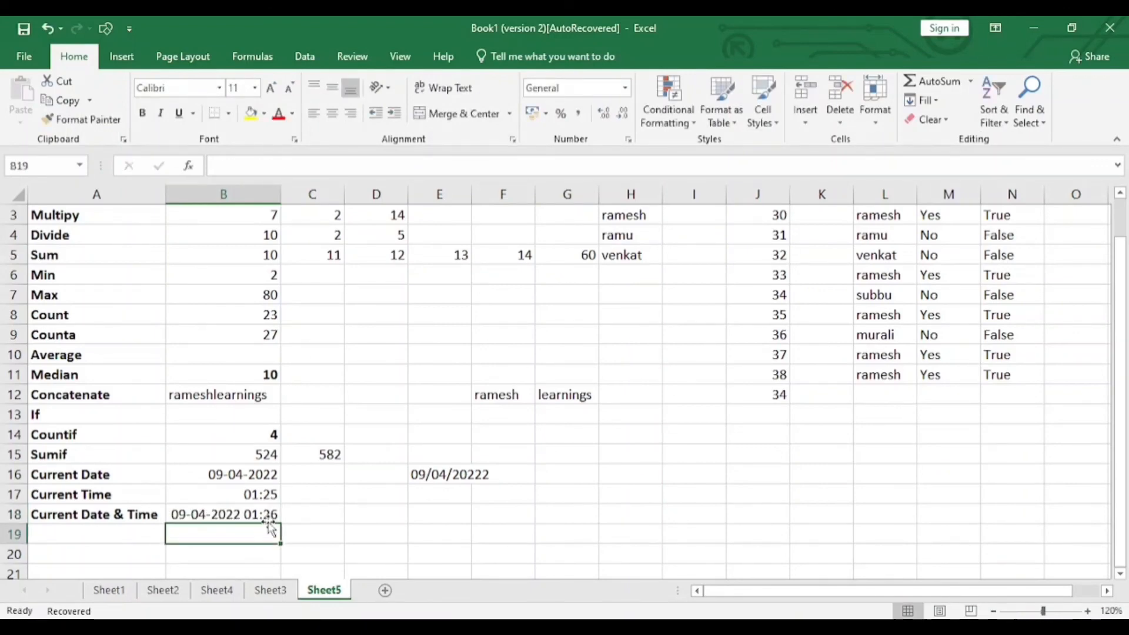
pyautogui.click(237, 515)
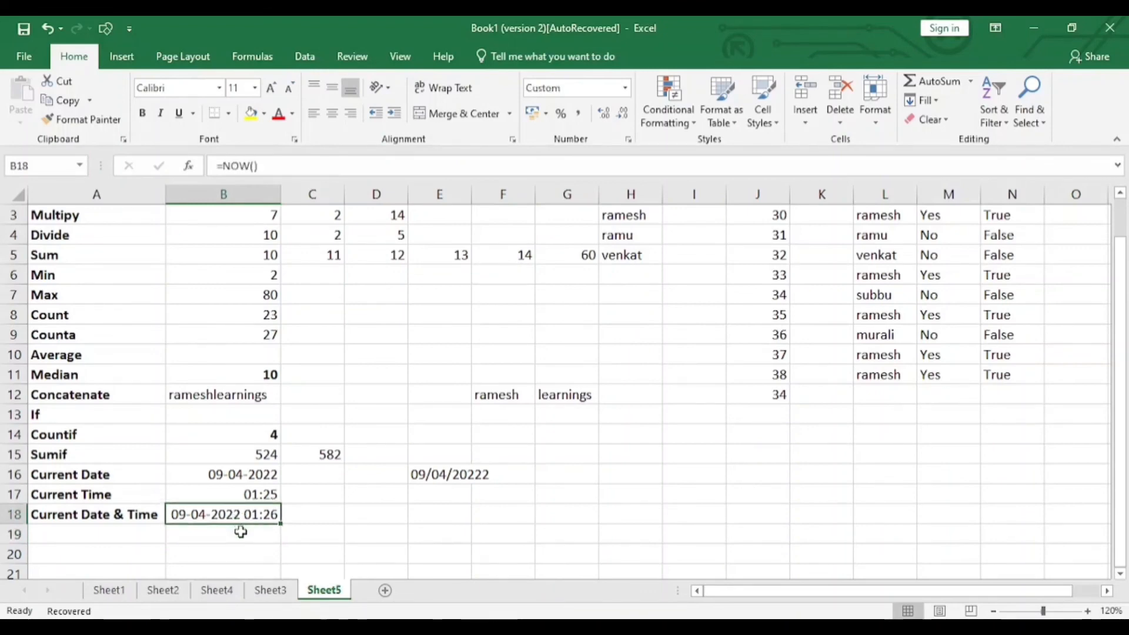
# Apply bold formatting to the empty cell B19, below the Current Date & Time result
pyautogui.click(241, 532)
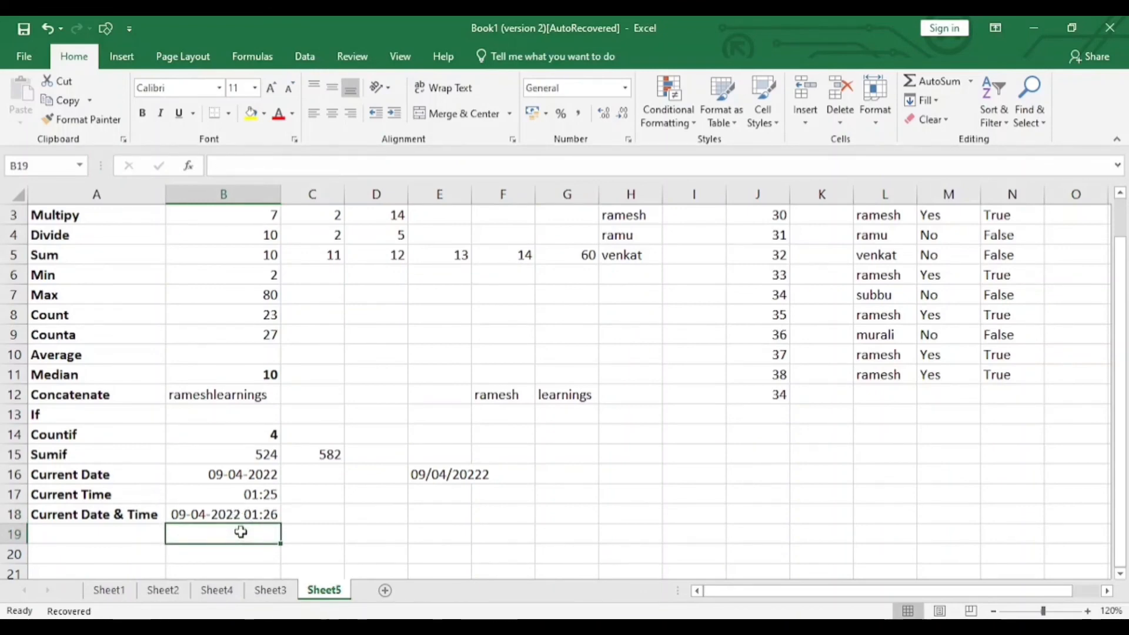
pyautogui.hotkey('ctrl', 'b')
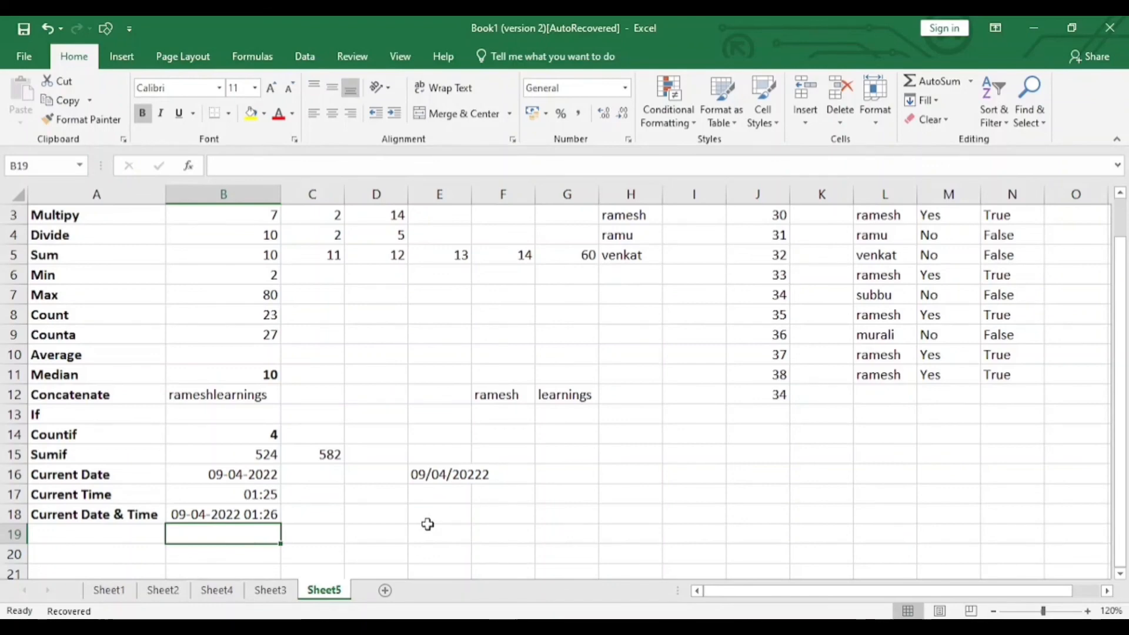
pyautogui.scroll(2, 428, 524)
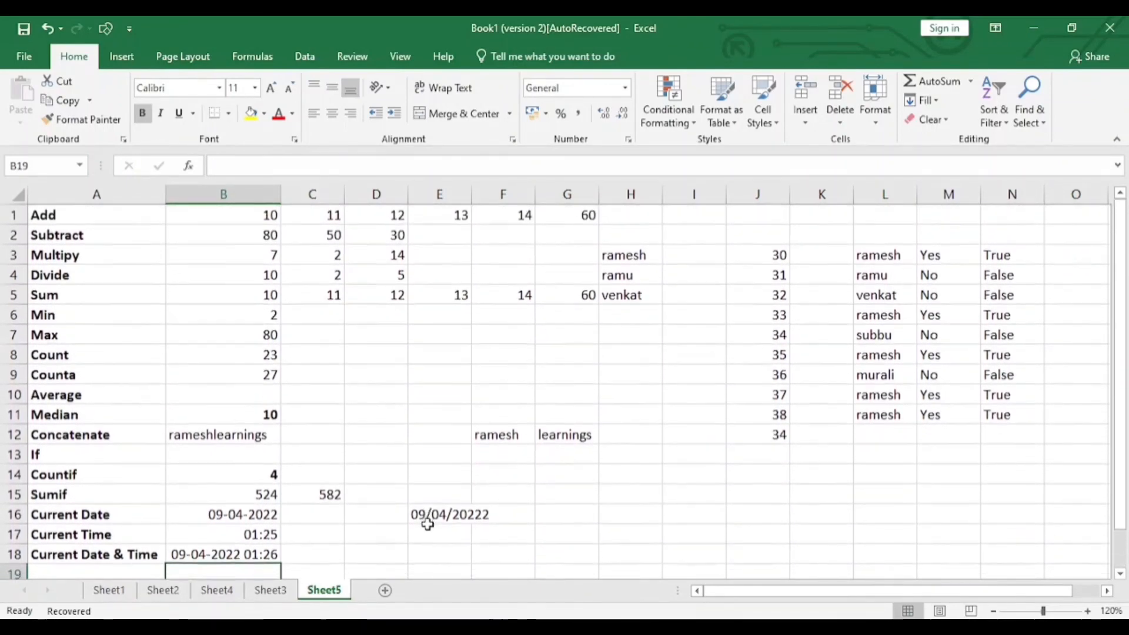
pyautogui.click(531, 532)
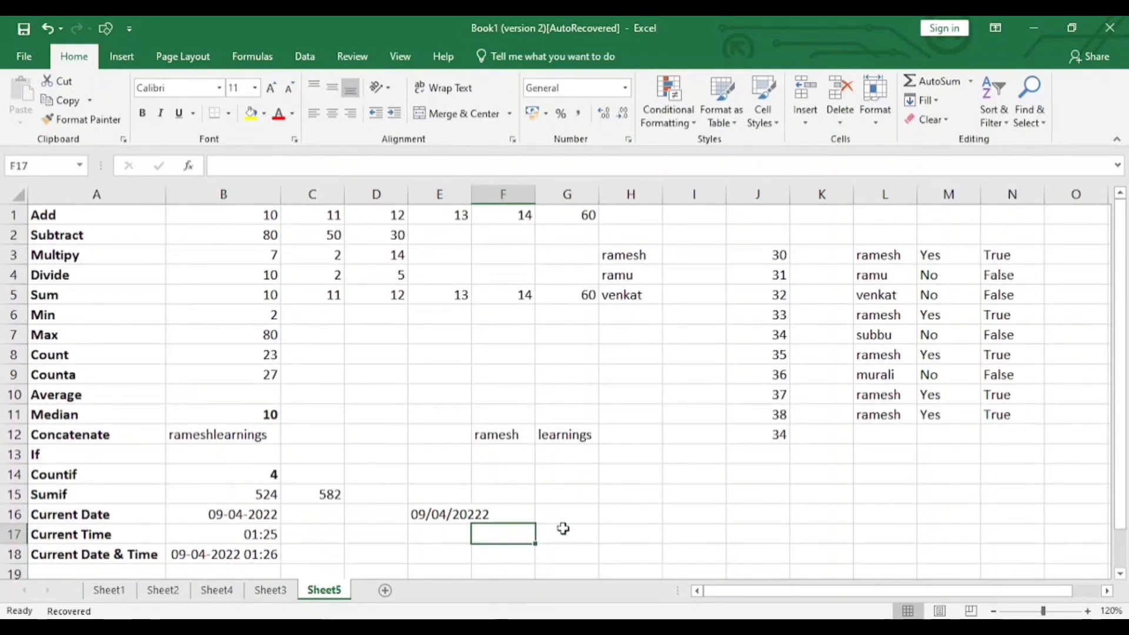